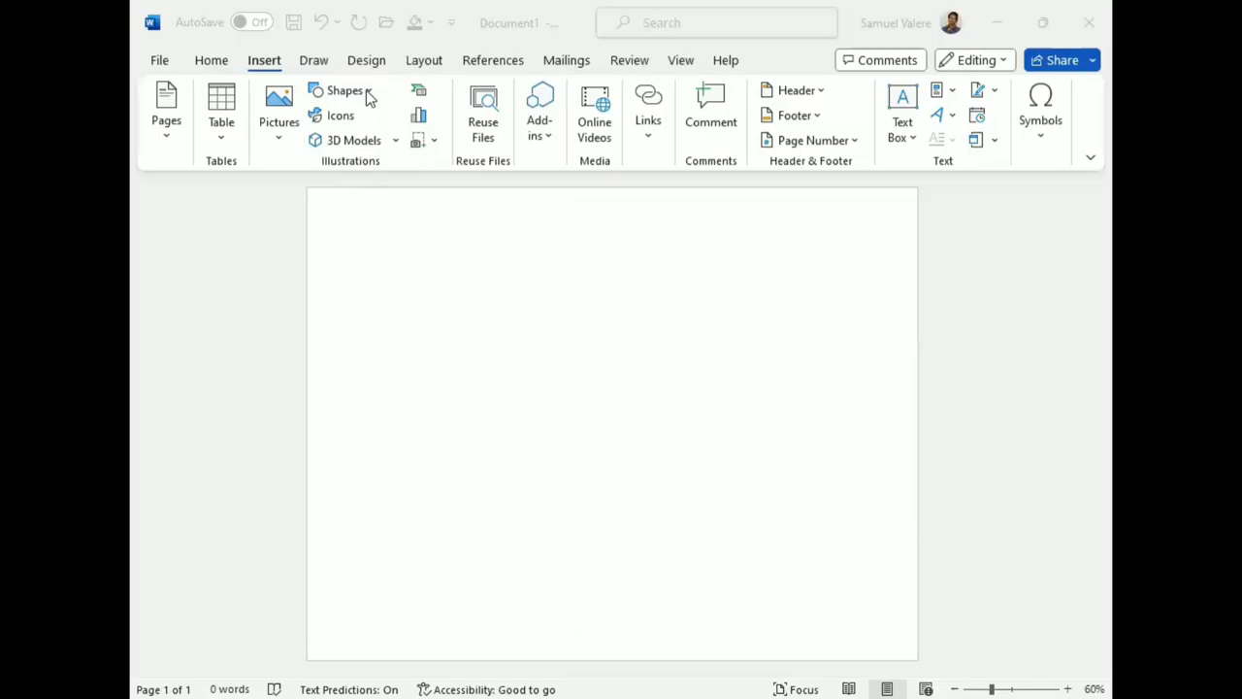
Step: Draw a rectangle covering the whole page
left_click(368, 98)
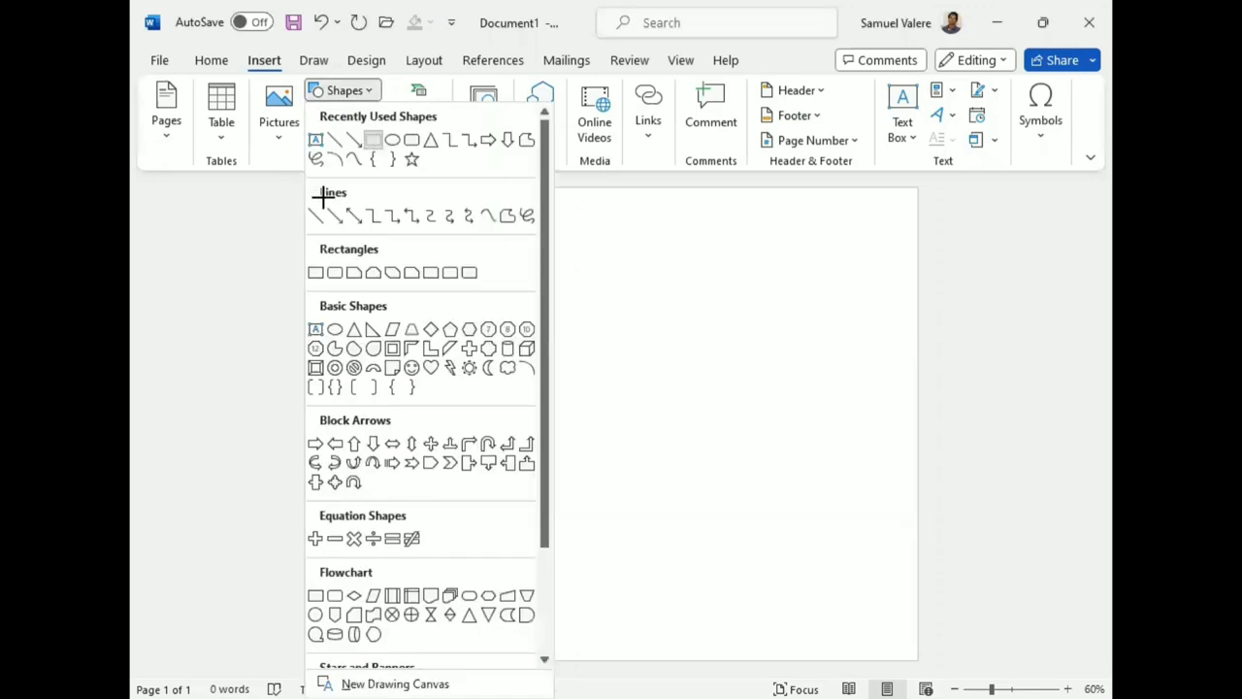
left_click(333, 204)
left_click_drag(553, 344, 663, 431)
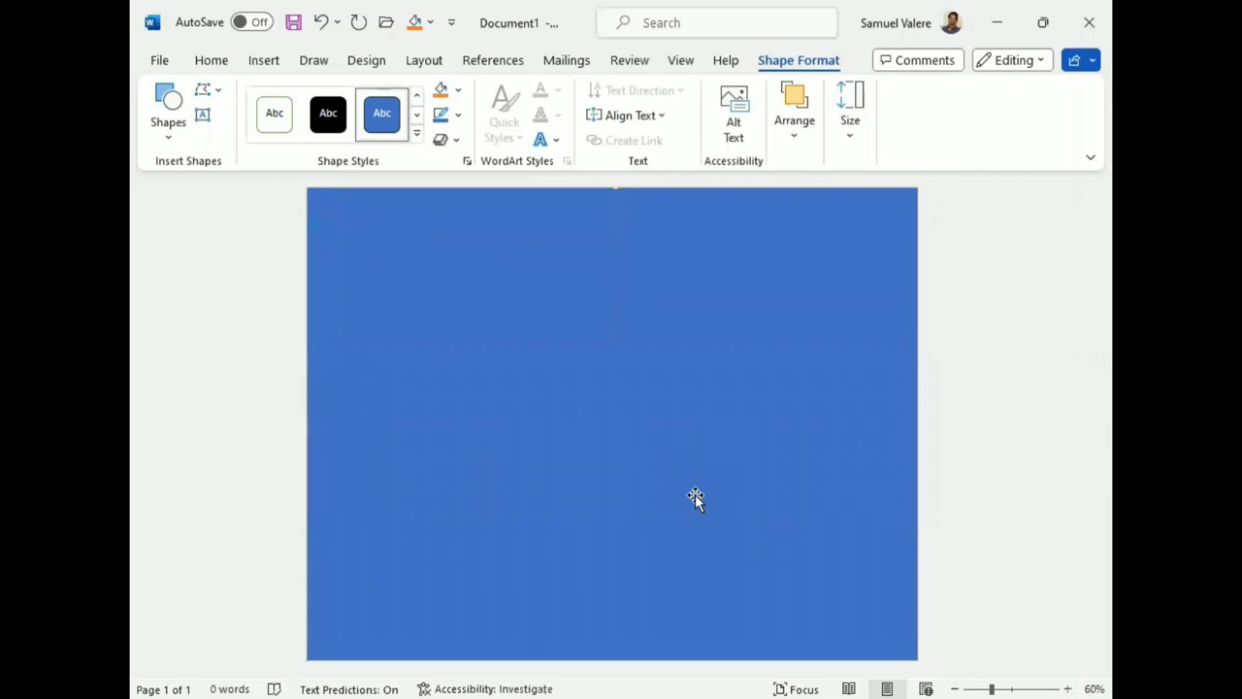
Step: Remove the rectangle's outline and fill it with Light Gray, Background 2
left_click(459, 116)
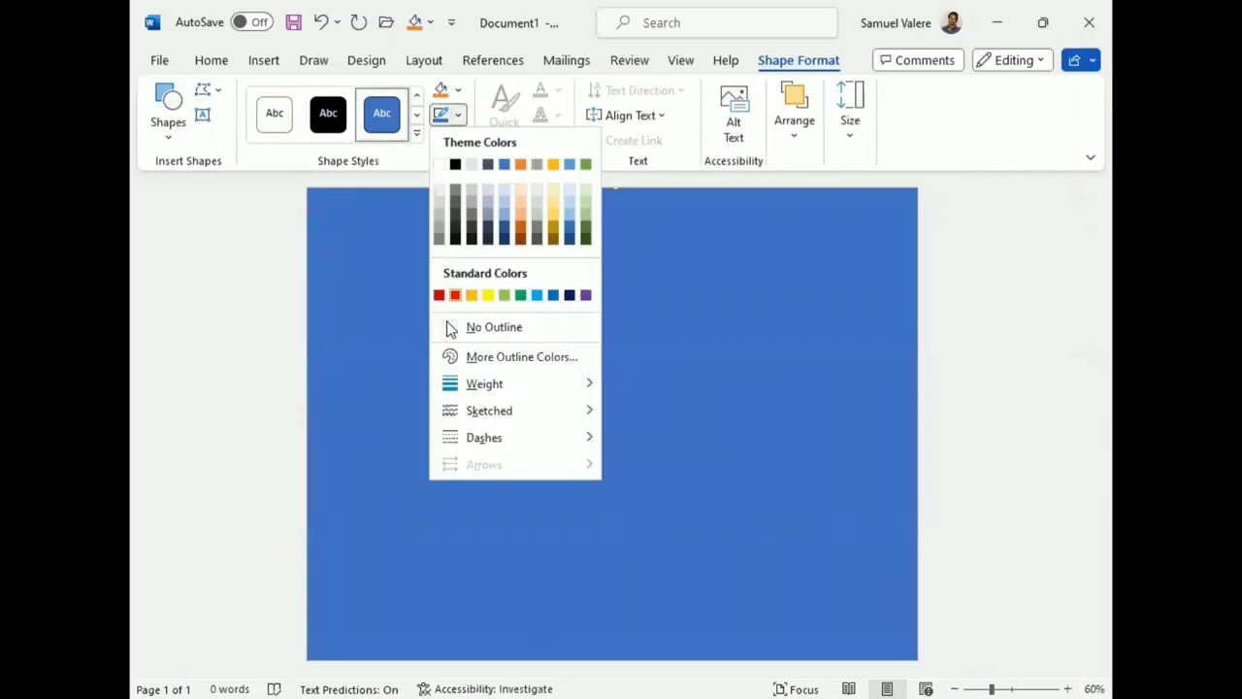
left_click(450, 328)
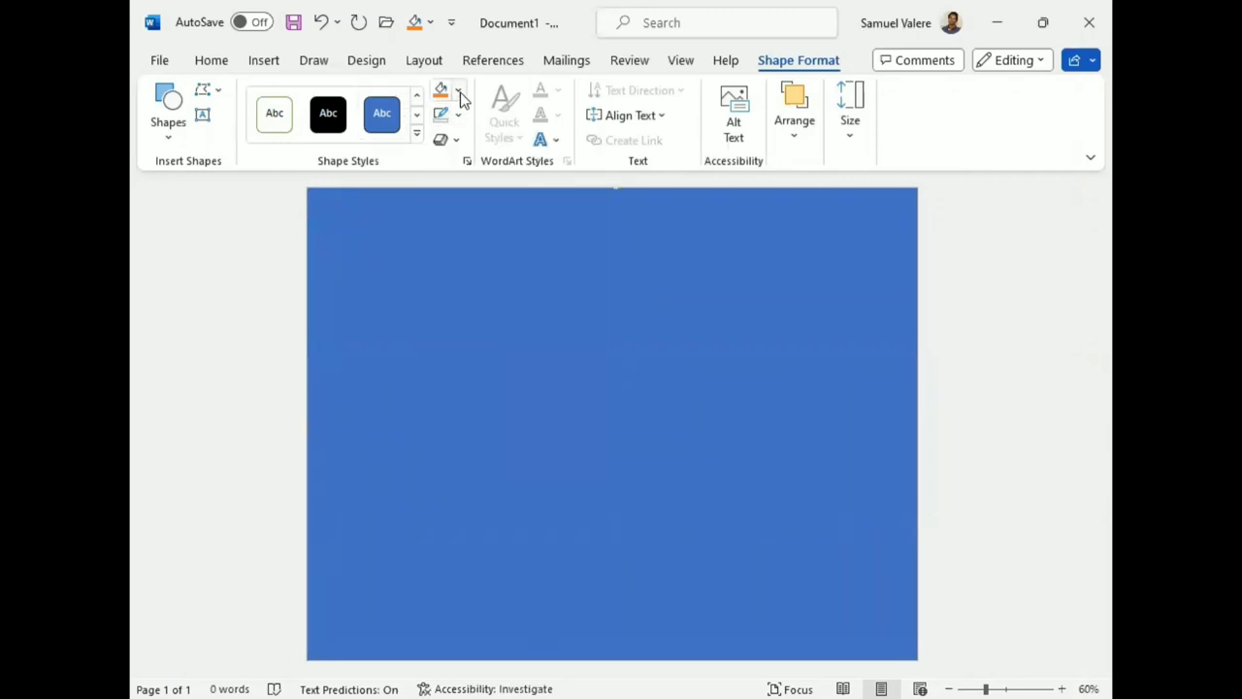
left_click(459, 90)
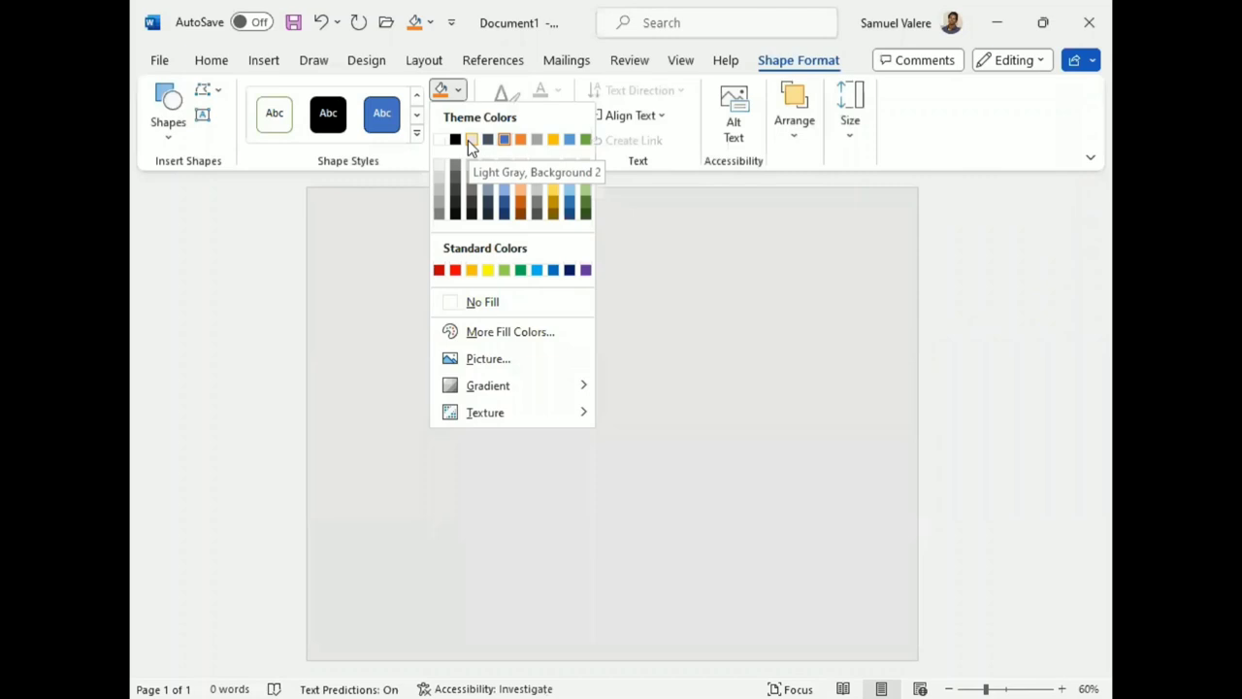
left_click(468, 139)
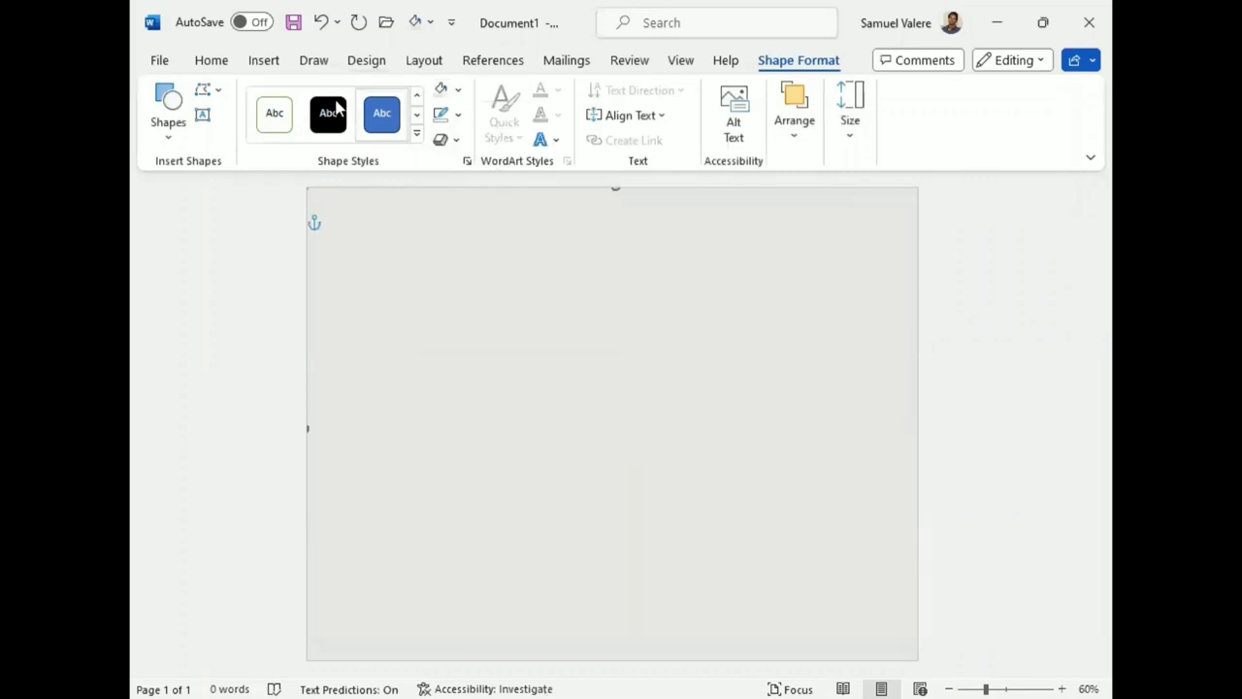
Step: Draw a line across the top of the page and level its ends near the top edge
left_click(168, 111)
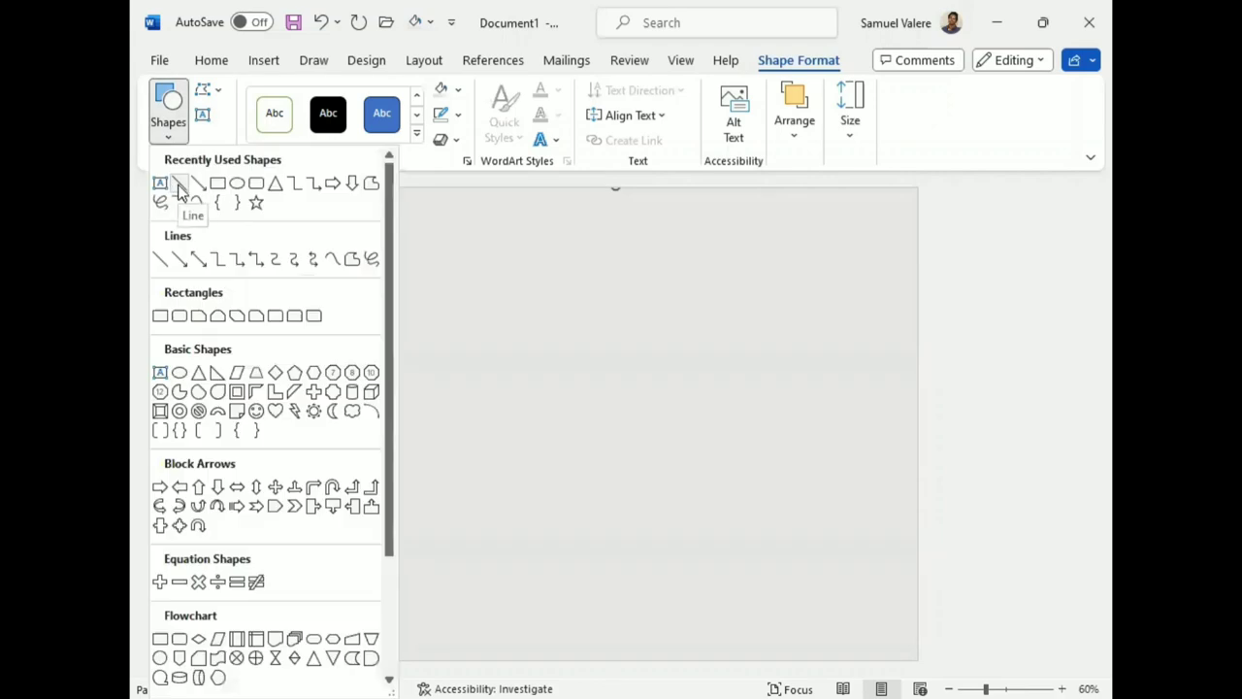
left_click(178, 190)
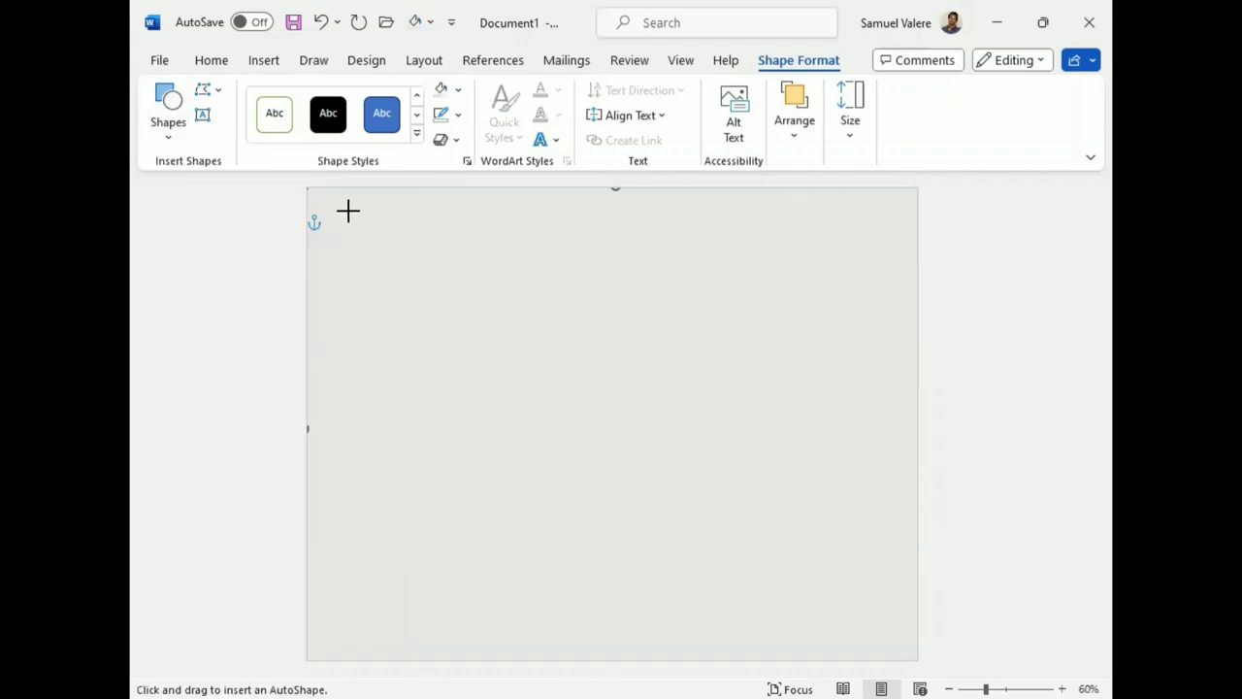
left_click_drag(406, 229, 906, 221)
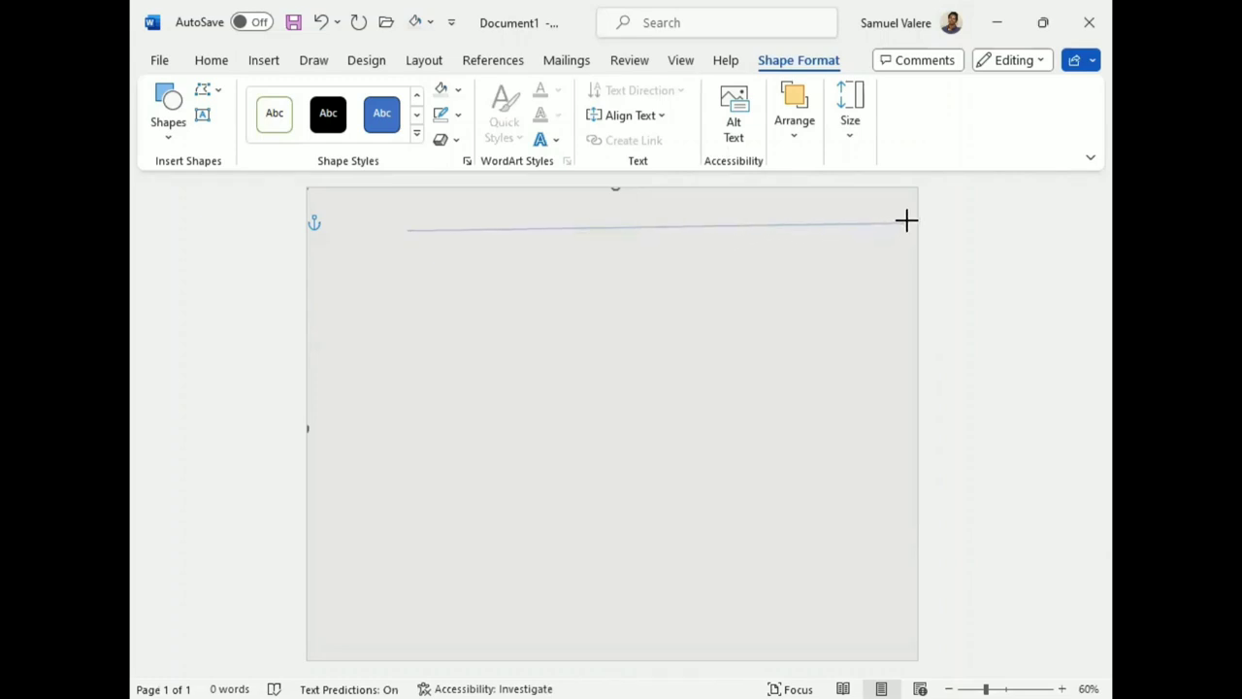
left_click_drag(906, 222, 906, 227)
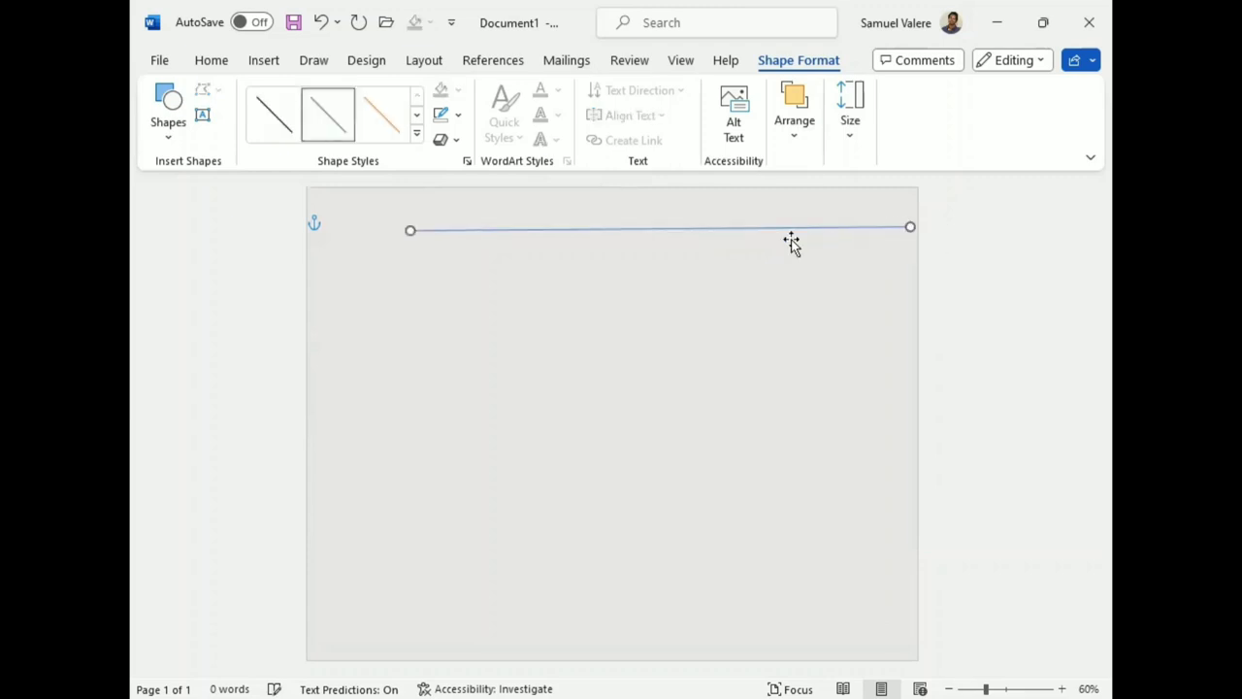
key("Right")
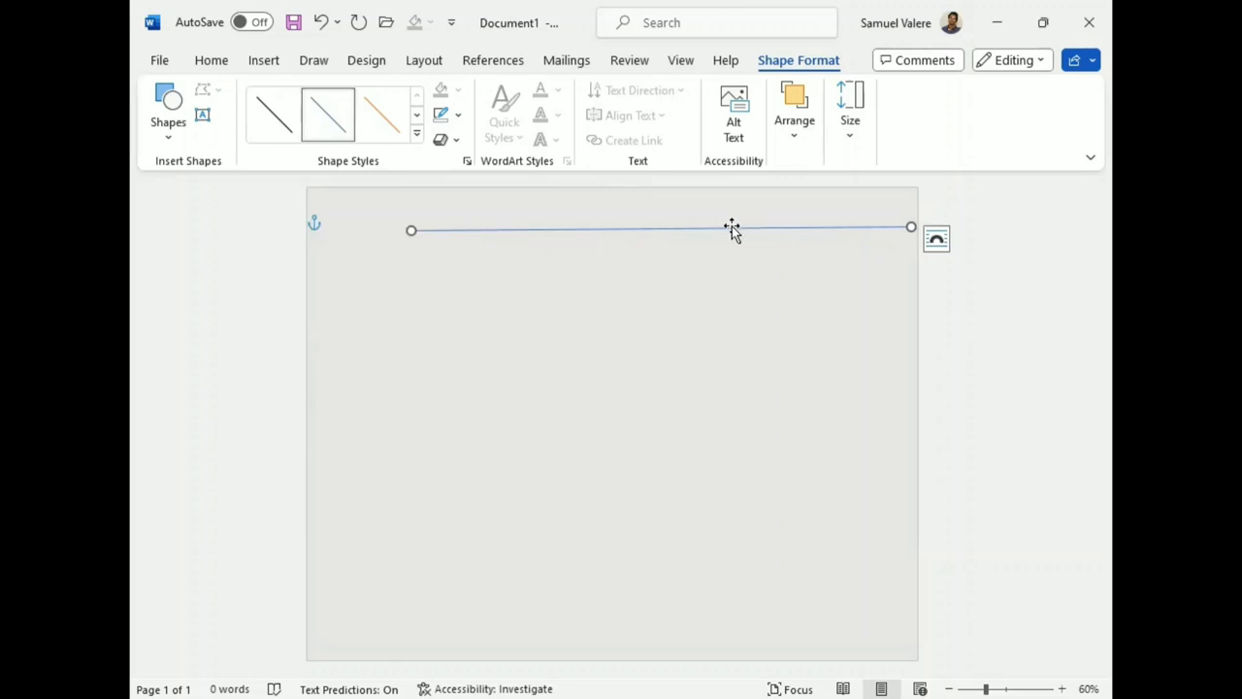
left_click_drag(733, 227, 726, 213)
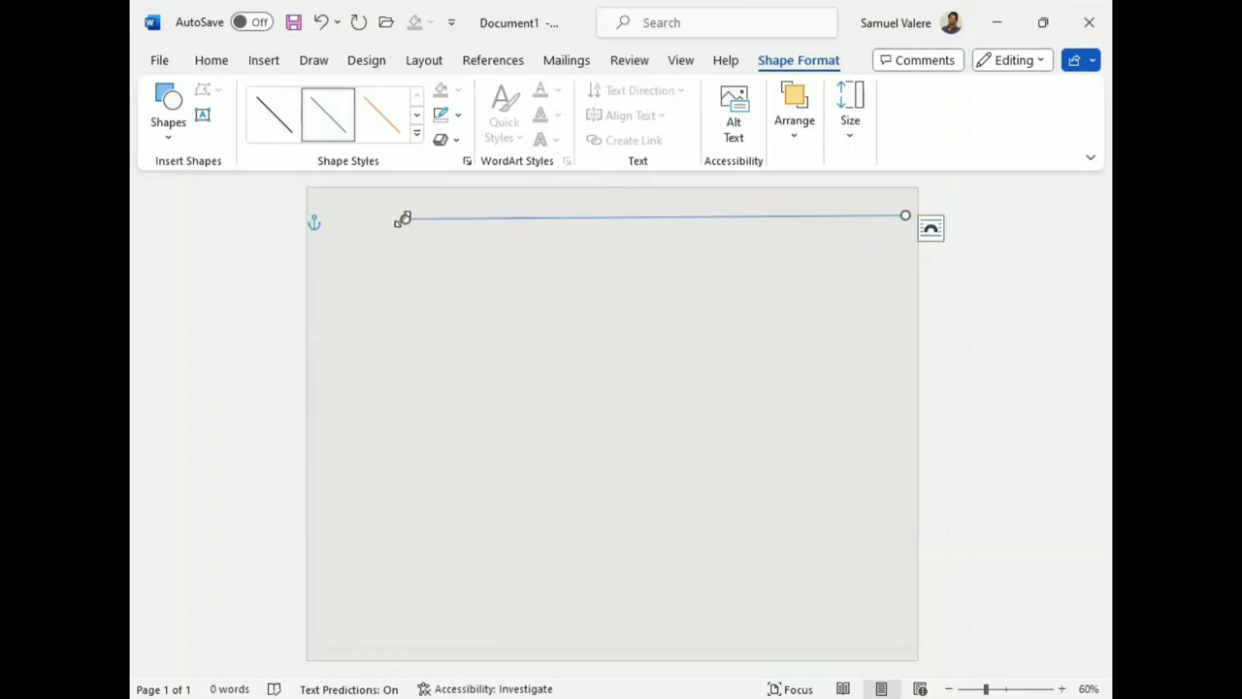
left_click_drag(403, 219, 402, 215)
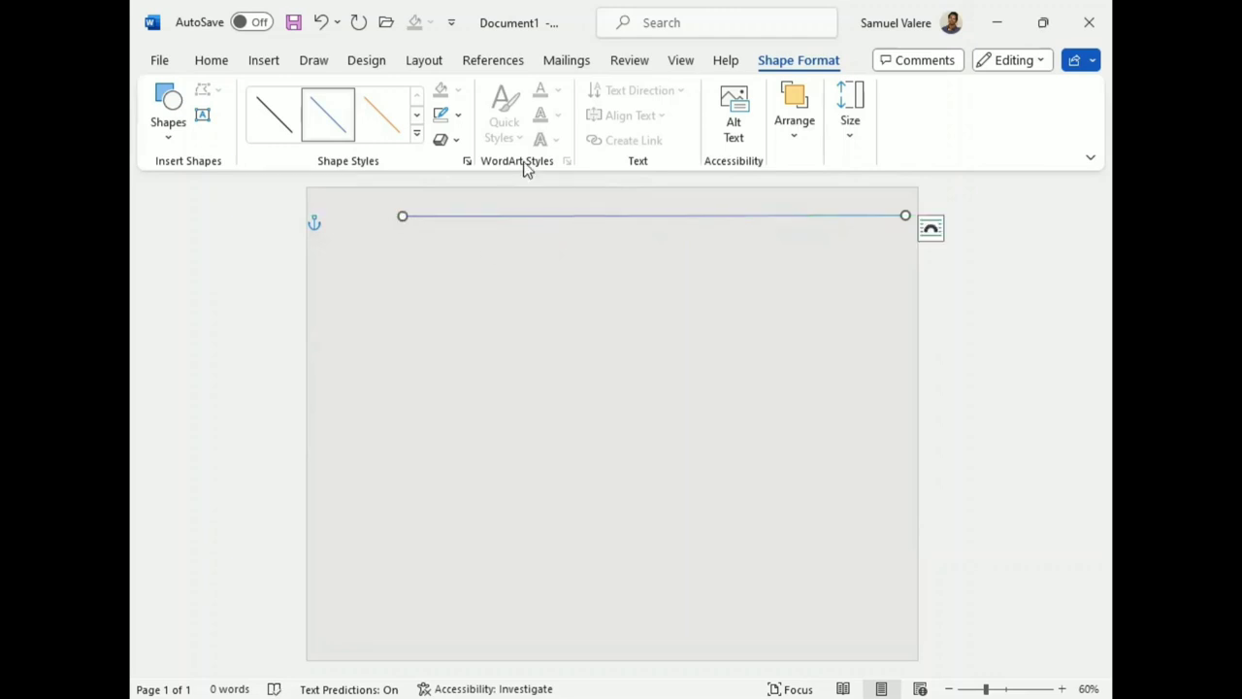
Step: Set the top line to 3 pt weight and black, nudging it to the right edge
left_click(457, 115)
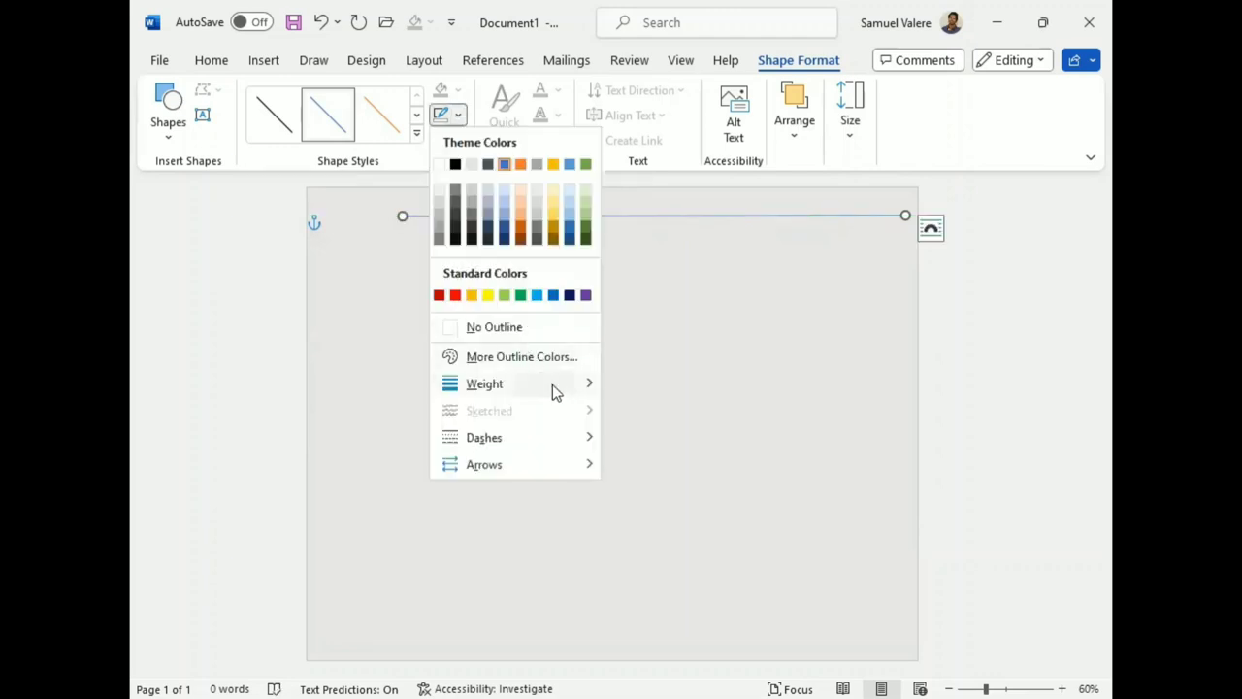
mouse_move(588, 388)
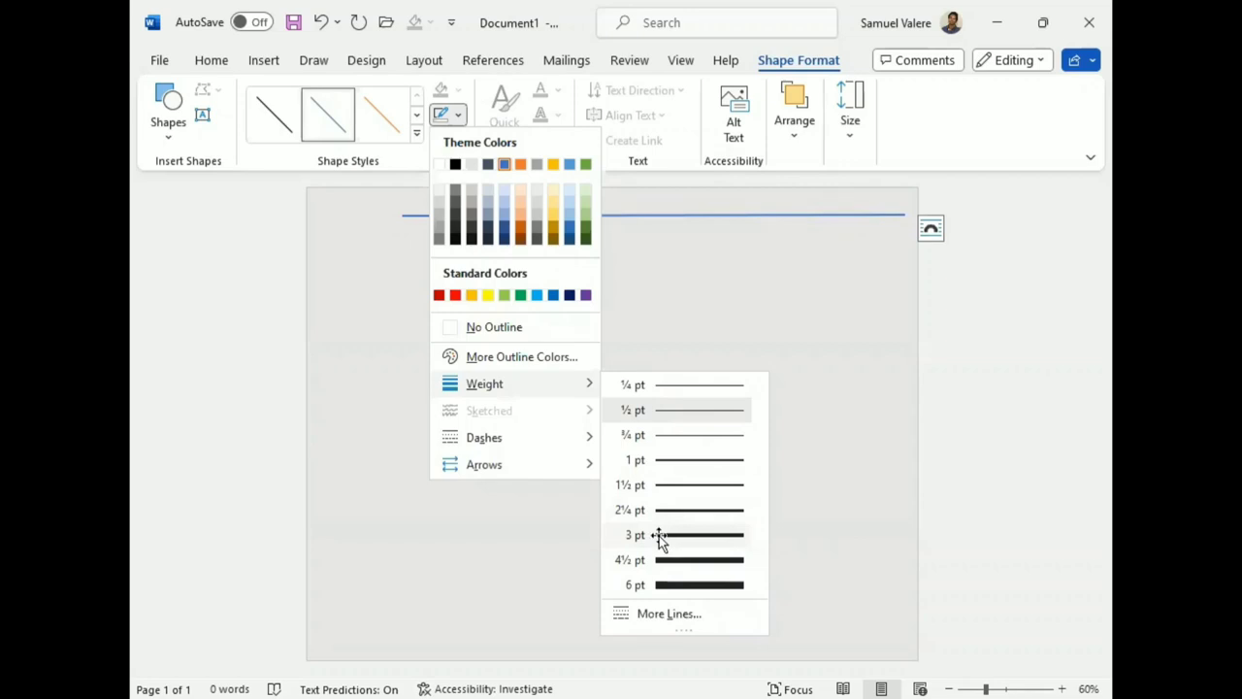
left_click(659, 536)
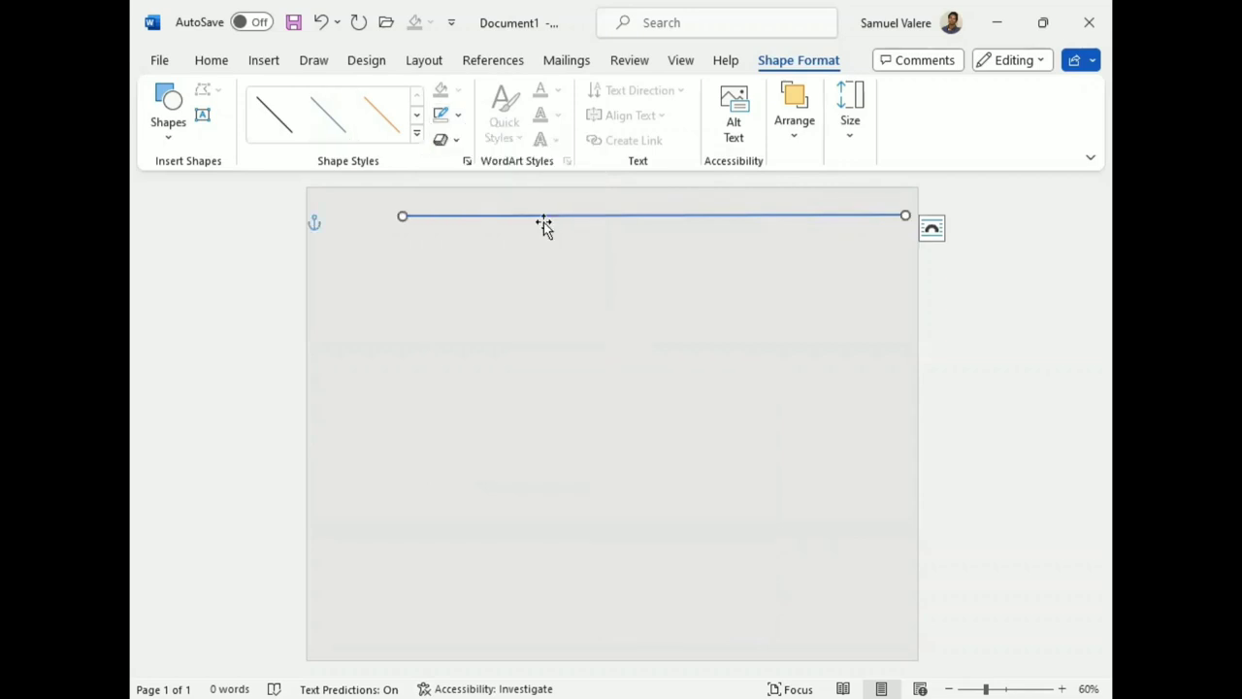
left_click(458, 115)
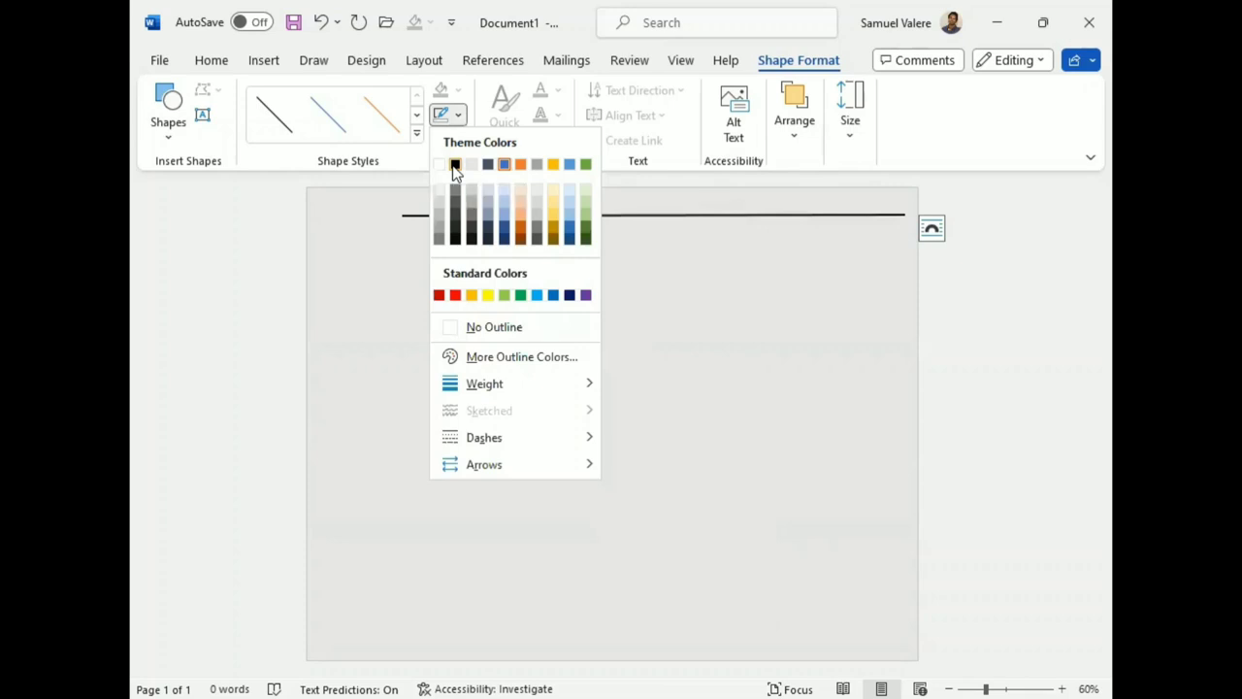
left_click(454, 165)
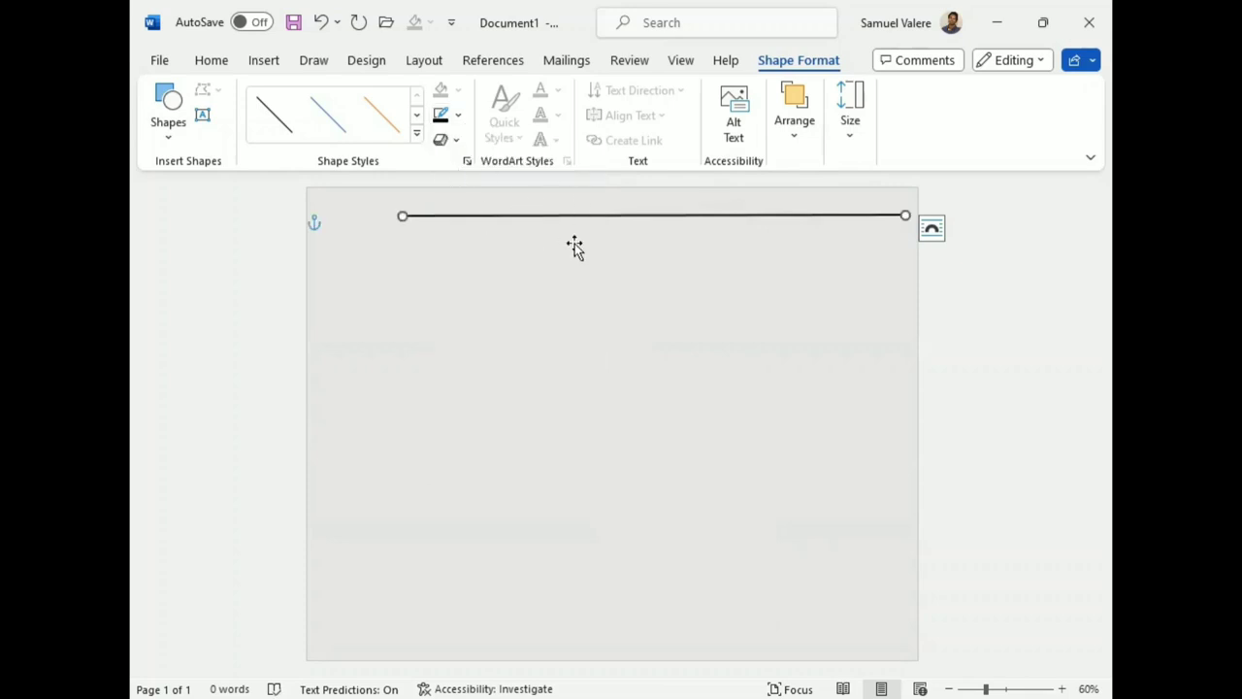
key("Right")
key("Right")
key("Right")
key("Right")
key("Right")
key("Right")
key("Right")
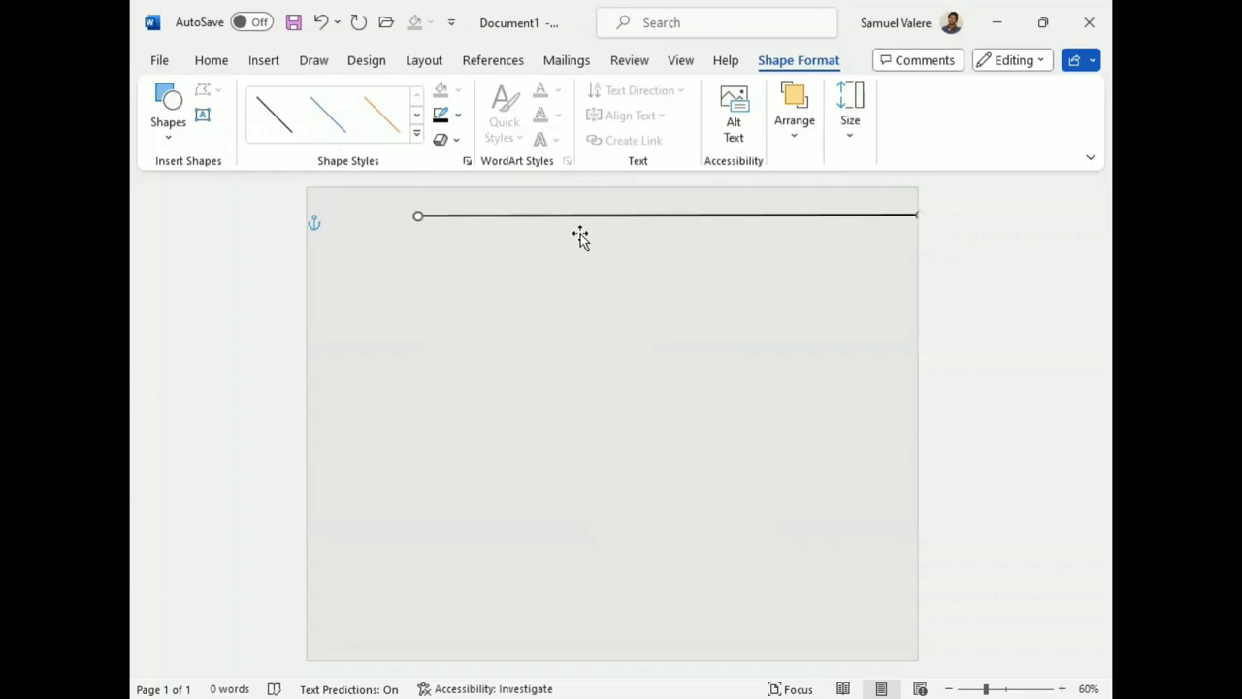
Step: Duplicate the top line with Ctrl+D and reshape the copy into a vertical line on the right
key("ctrl+d")
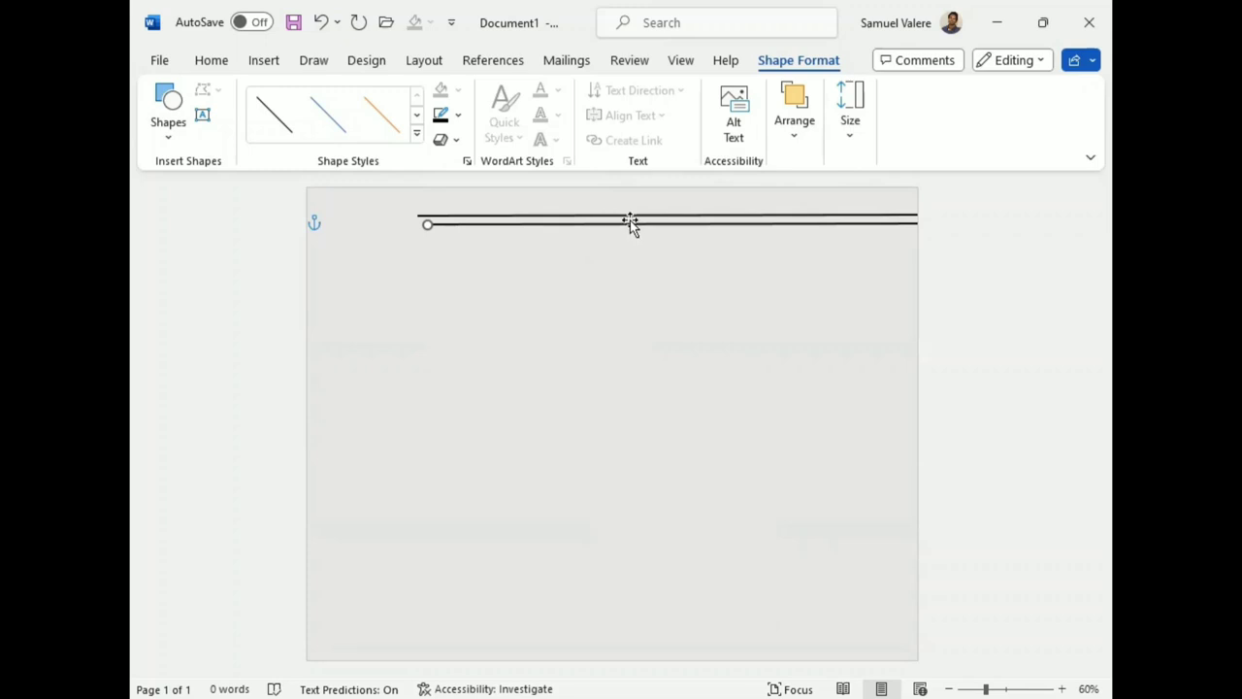
left_click_drag(631, 223, 615, 271)
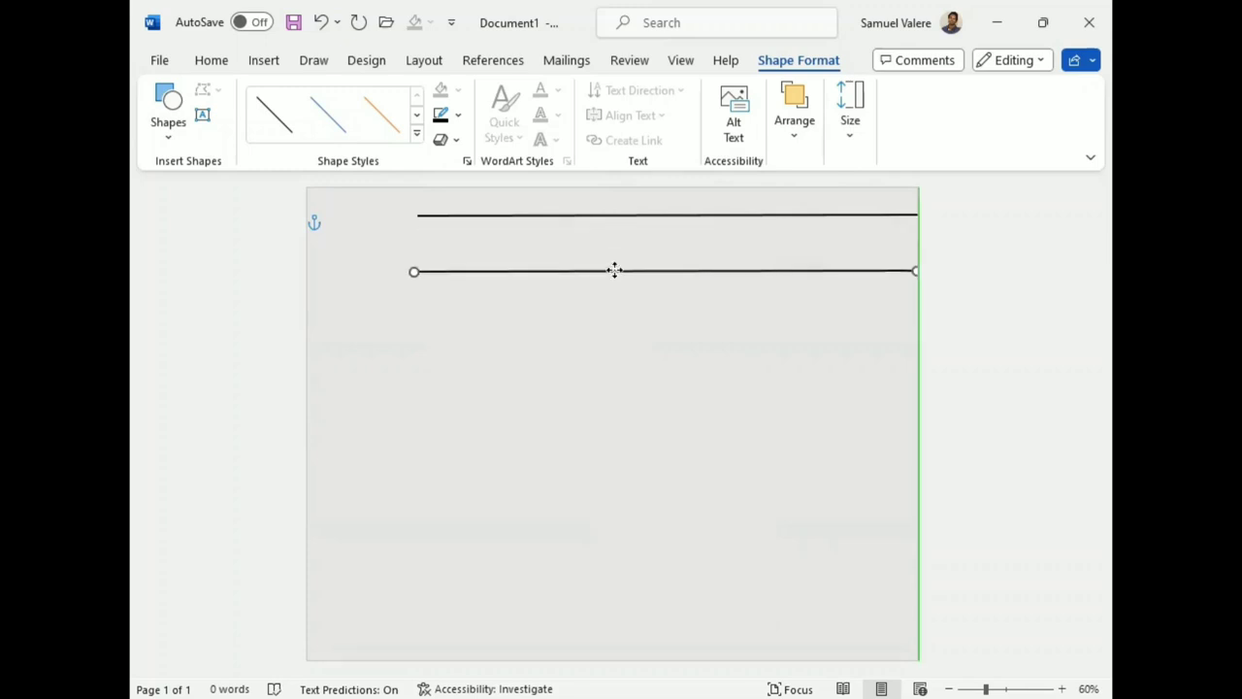
left_click_drag(414, 273, 599, 283)
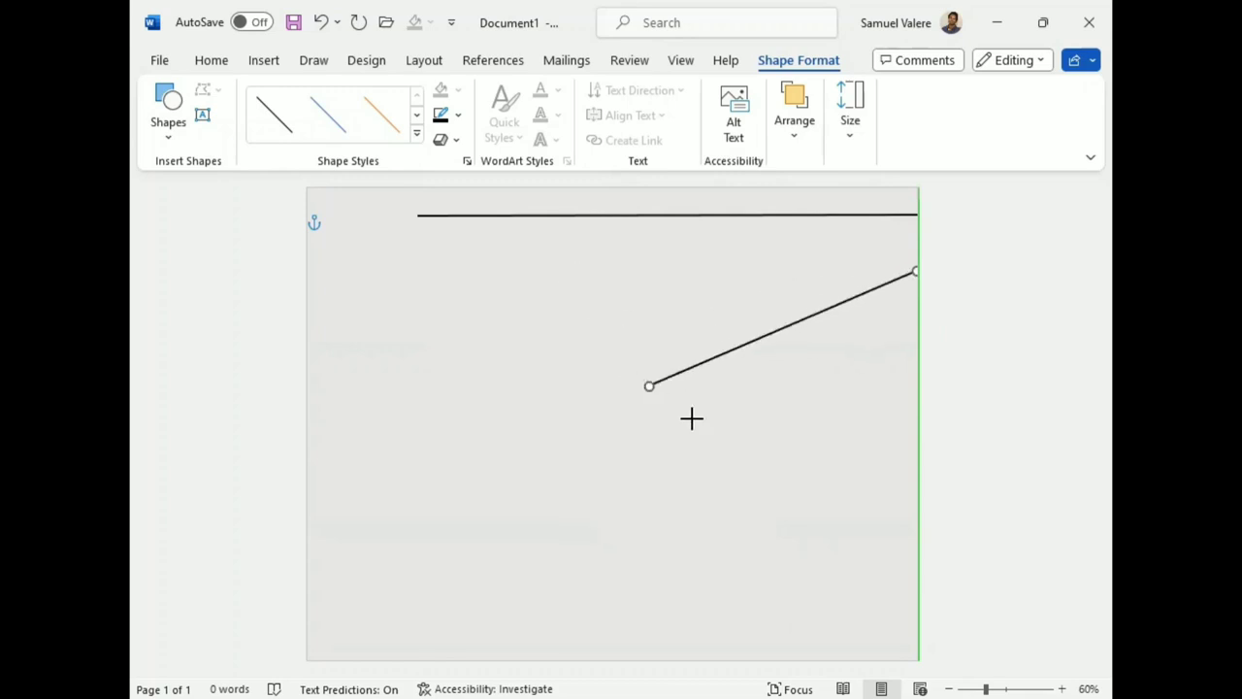
left_click_drag(602, 316, 843, 505)
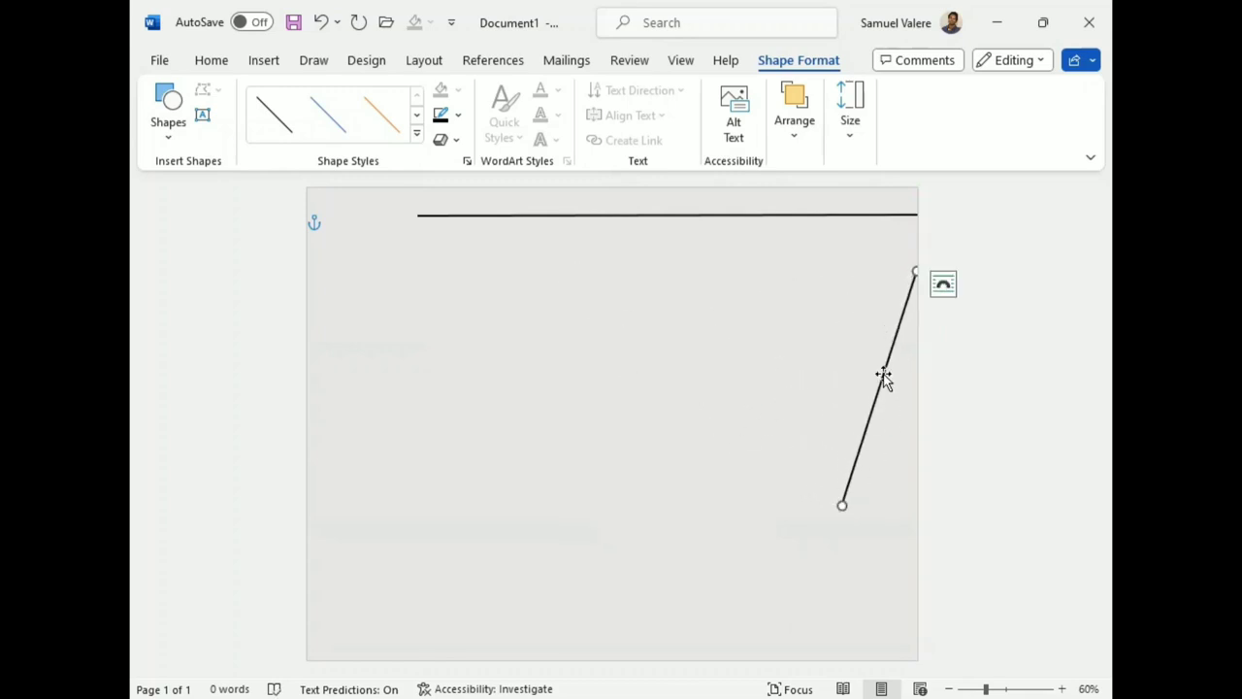
mouse_move(882, 377)
left_mouse_down()
mouse_move(844, 364)
mouse_move(863, 364)
left_mouse_up()
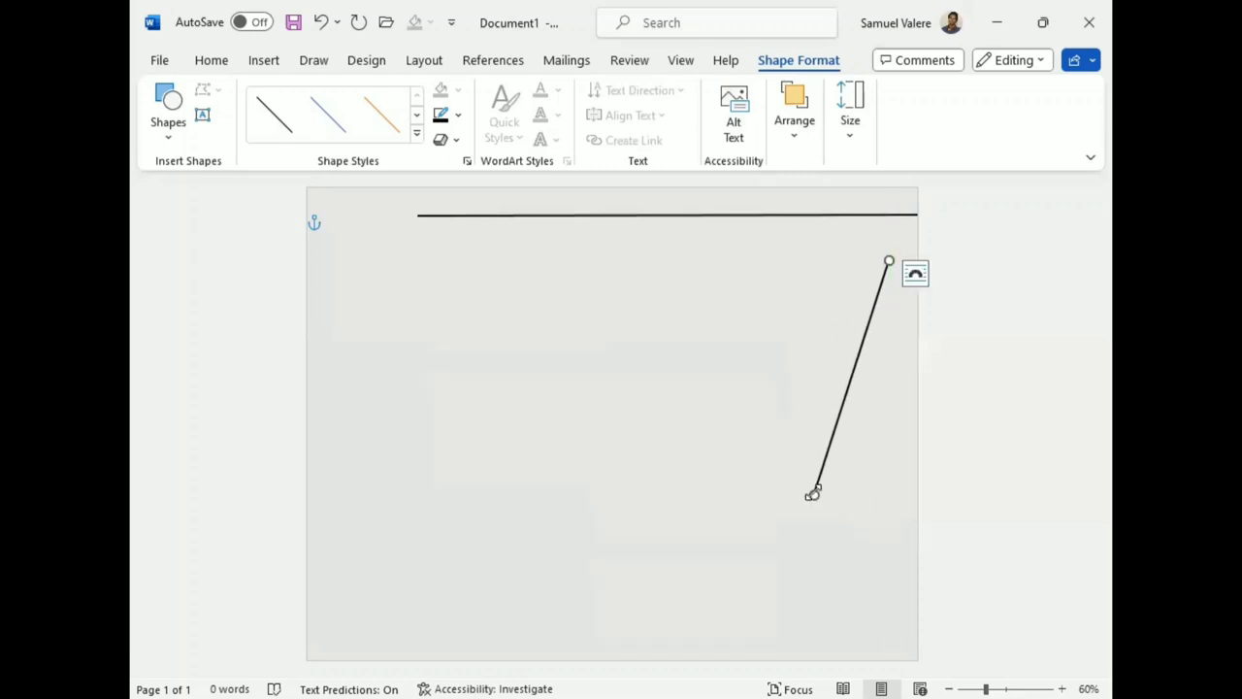
mouse_move(811, 495)
left_mouse_down()
mouse_move(885, 545)
mouse_move(895, 569)
left_mouse_up()
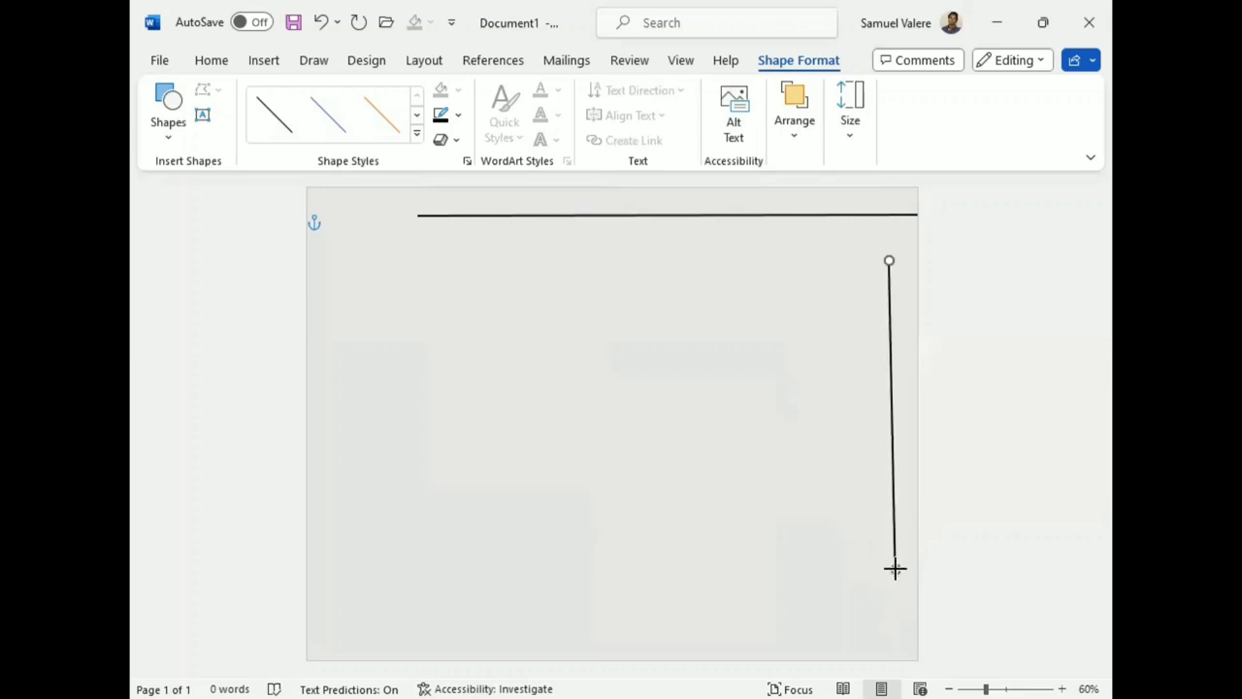
left_click_drag(895, 568, 893, 569)
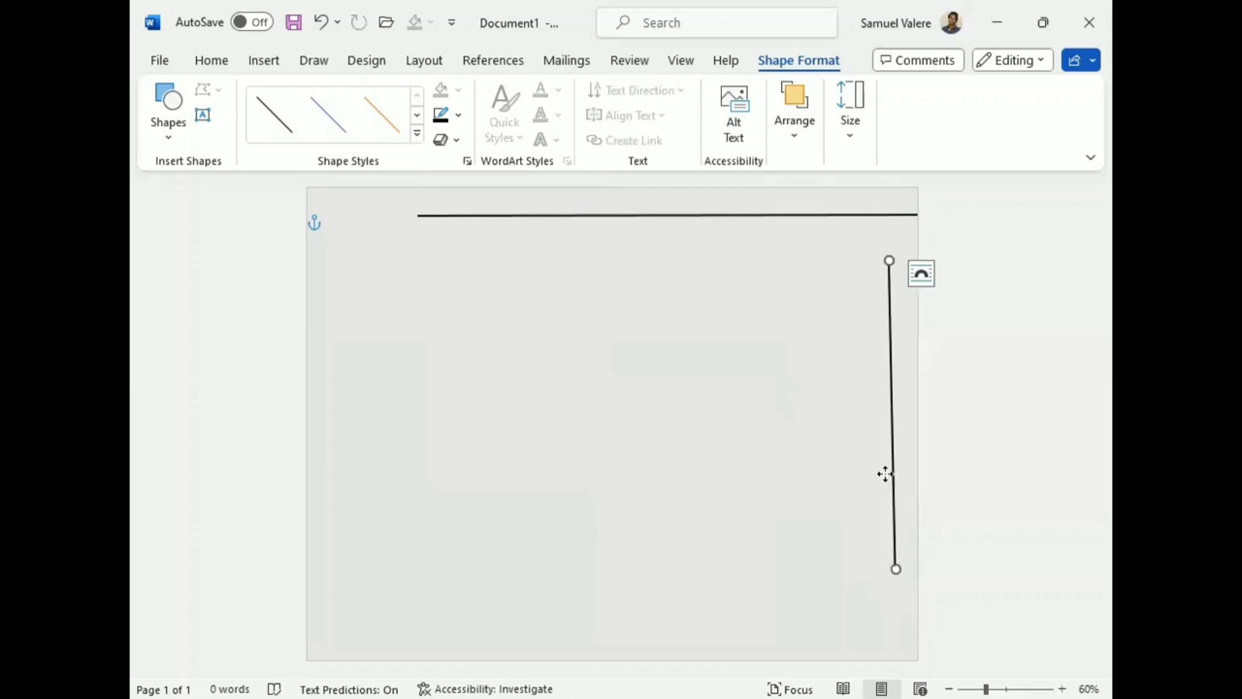
left_click_drag(885, 474, 879, 473)
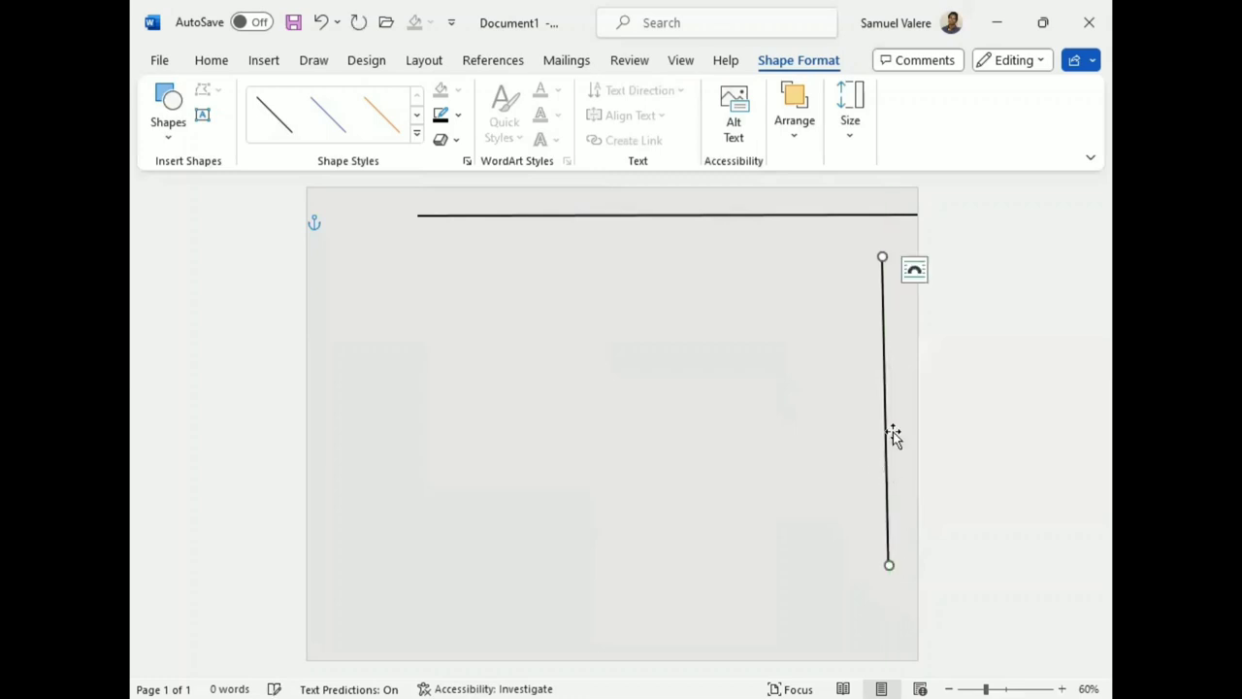
left_click_drag(887, 256, 887, 255)
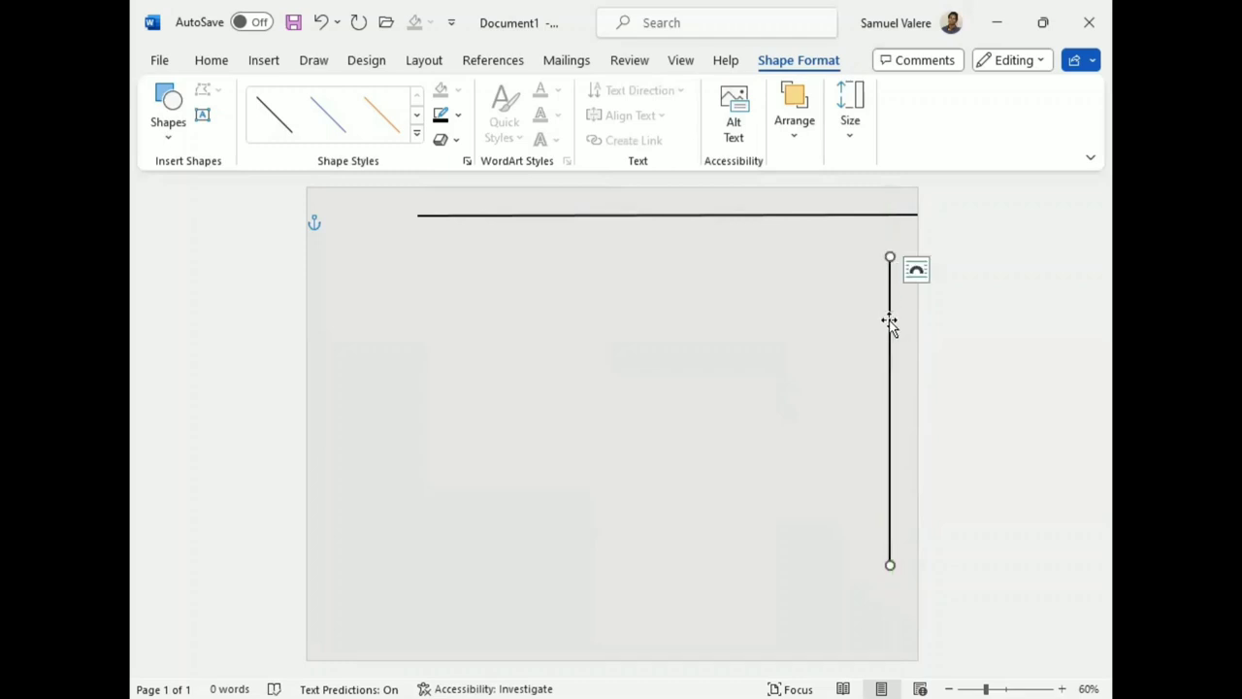
Step: Undo the stray bottom line, raise the vertical line across the top line, and select both
key("Tab")
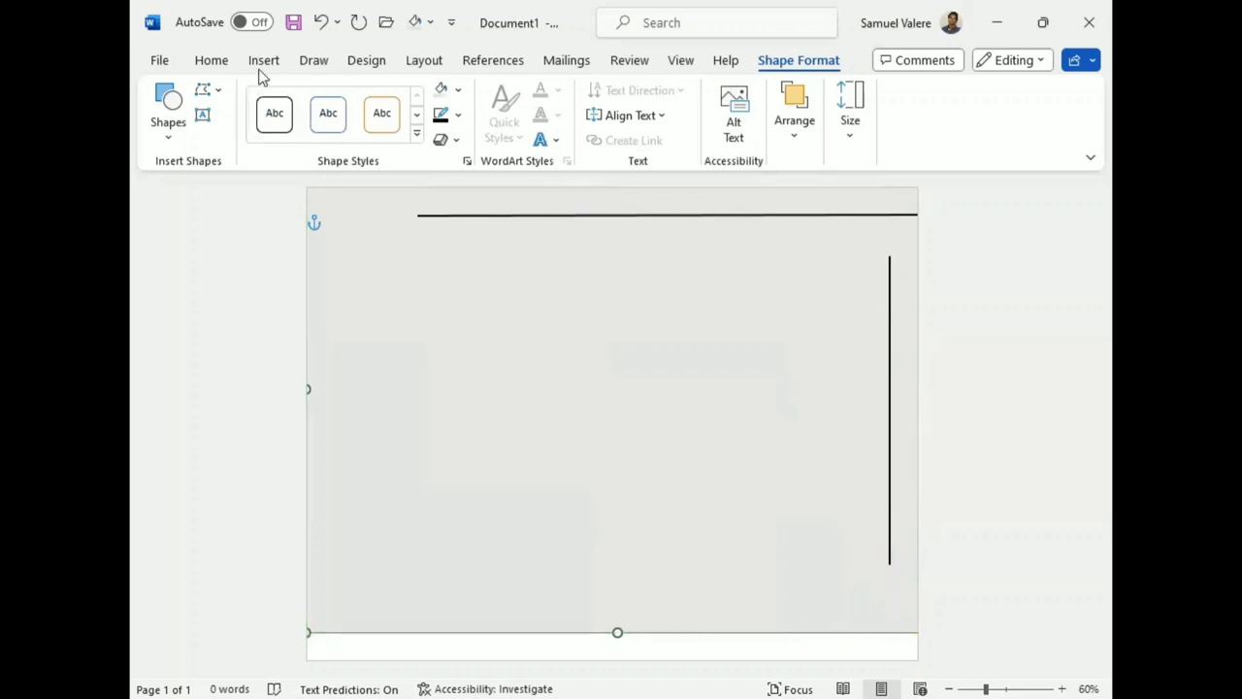
left_click(322, 21)
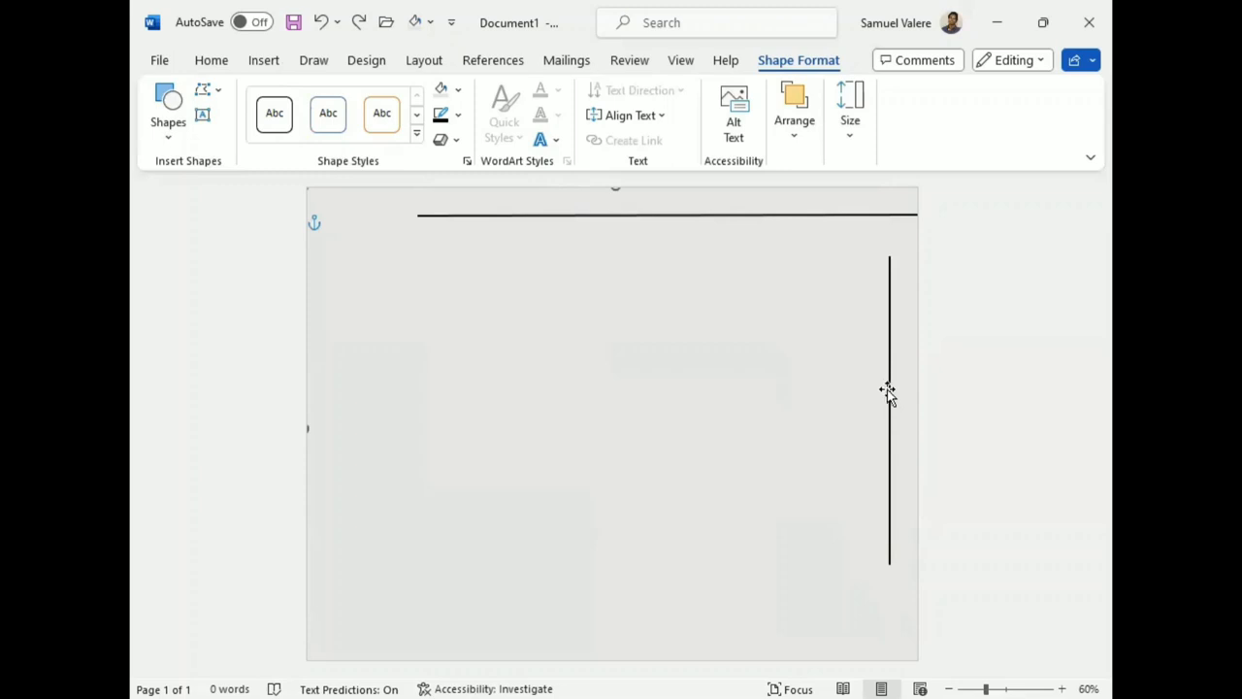
left_click(788, 215)
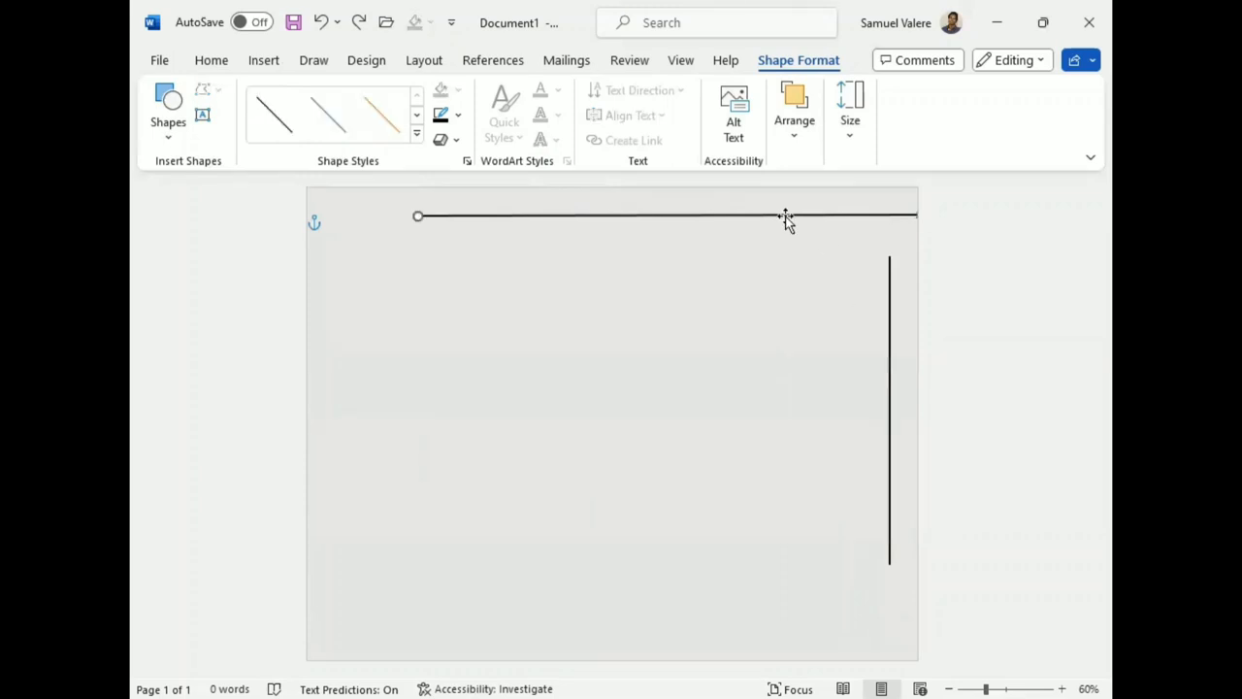
left_click(888, 394)
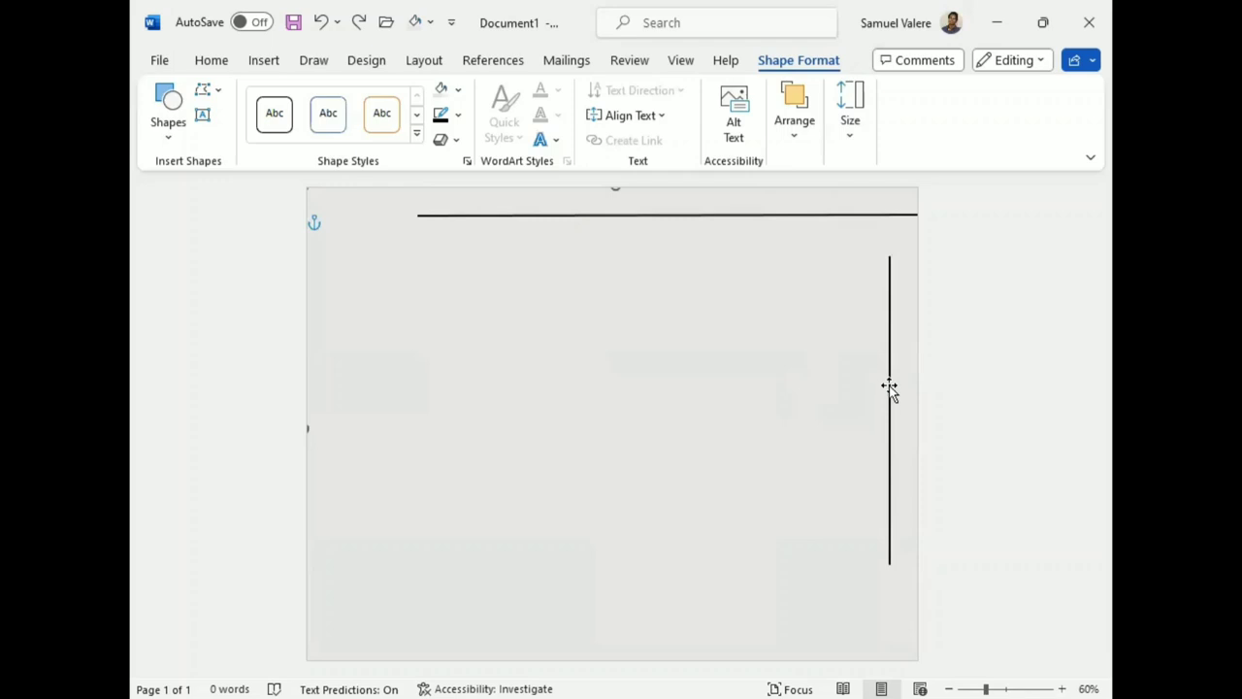
mouse_move(889, 385)
left_mouse_down()
mouse_move(897, 322)
mouse_move(884, 317)
left_mouse_up()
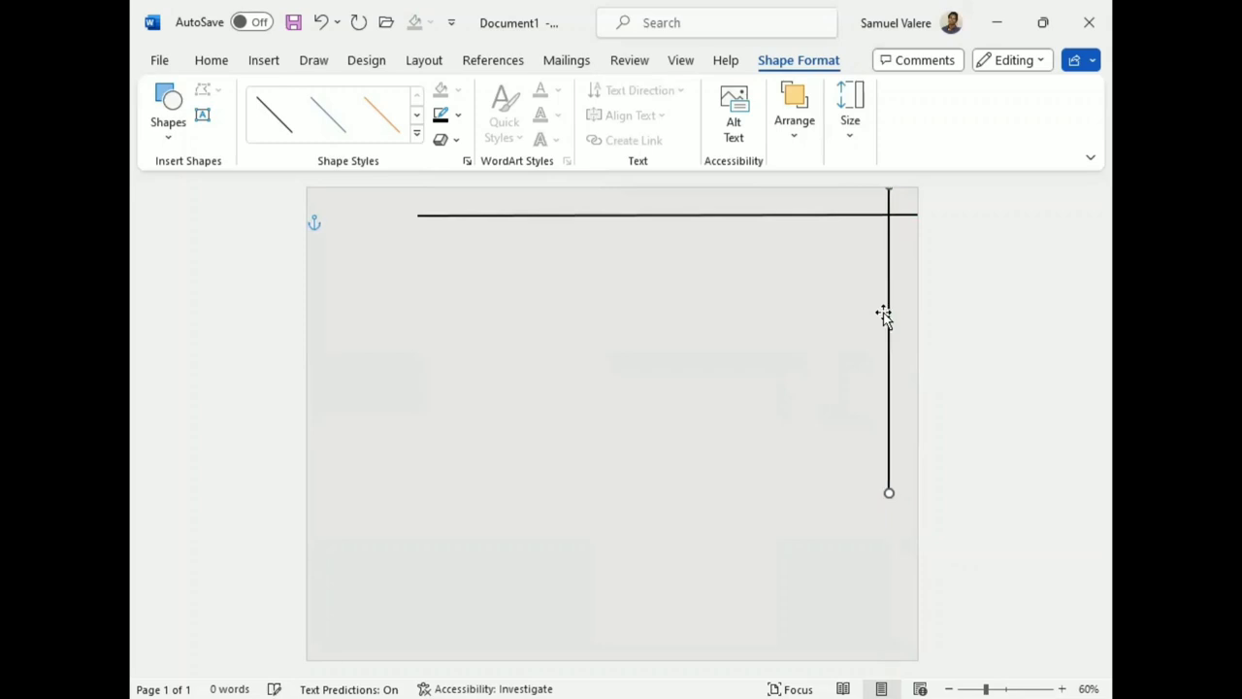
left_click(749, 361)
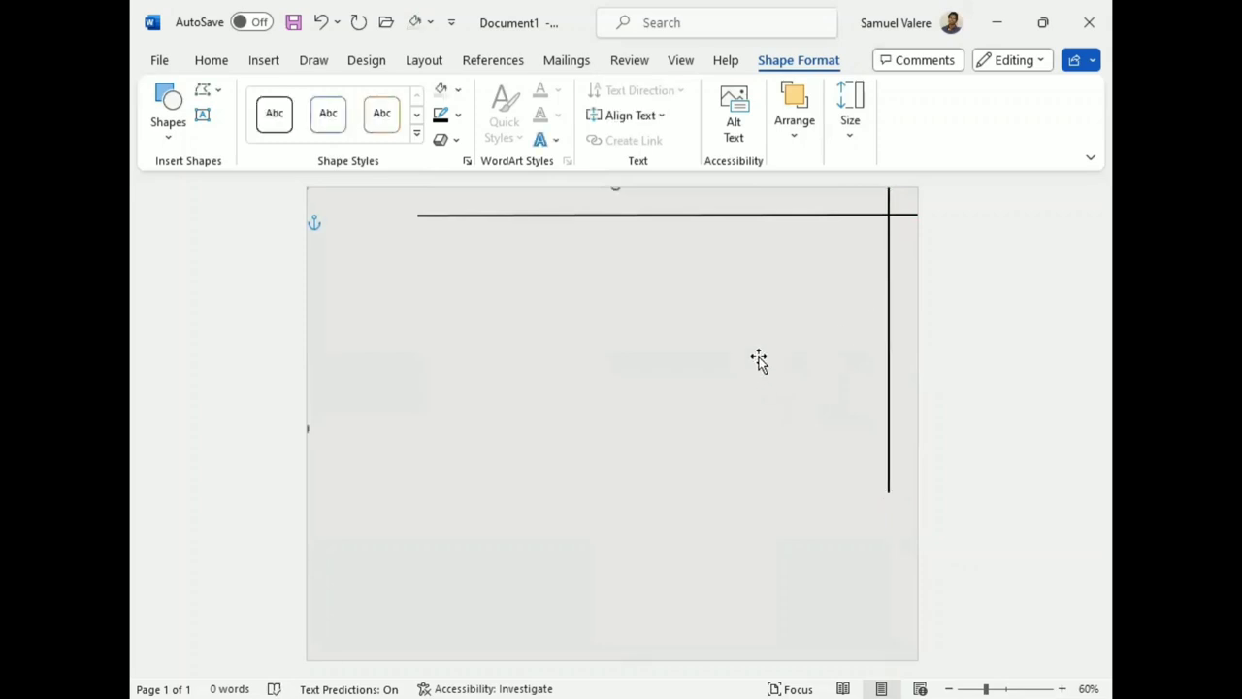
left_click(889, 246)
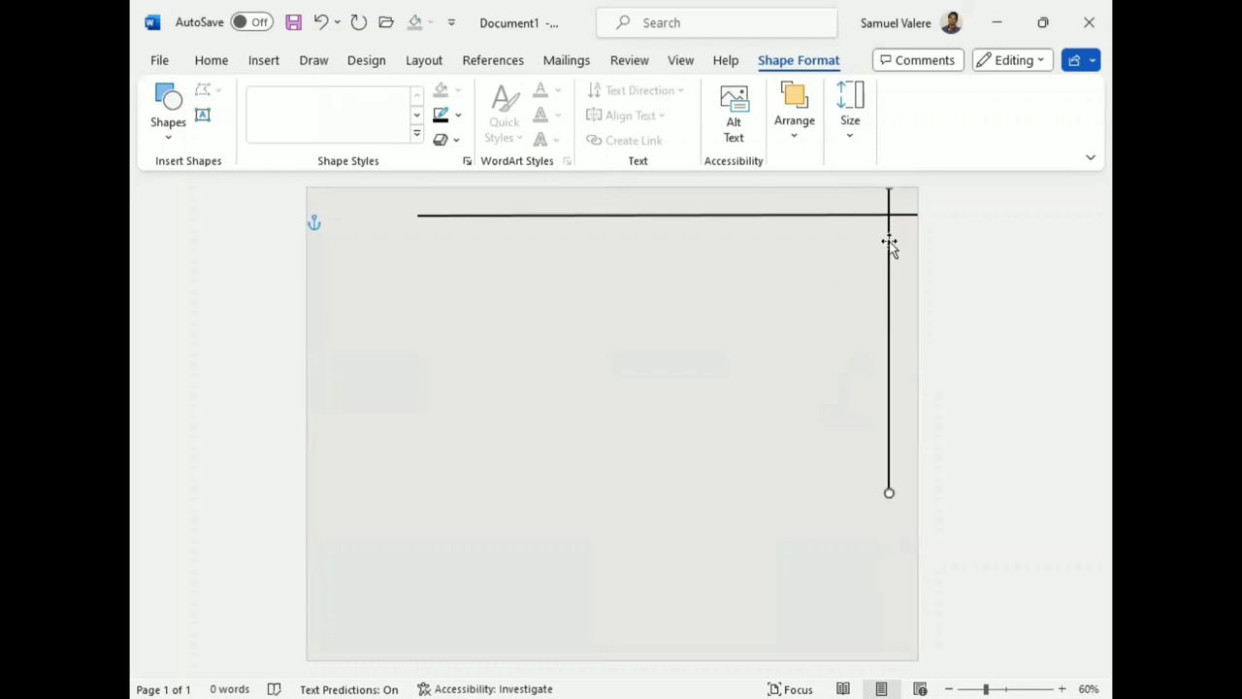
left_click(821, 215, "shift")
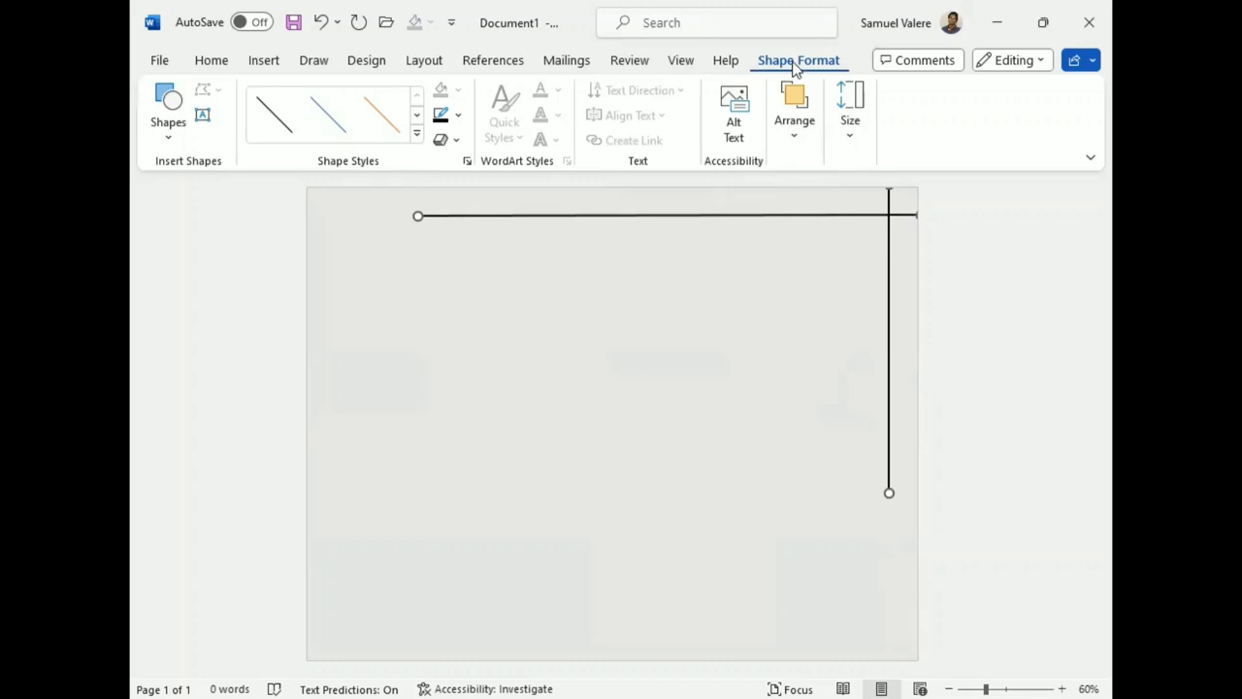
Step: Group the two top-right corner lines into one object
left_click(796, 127)
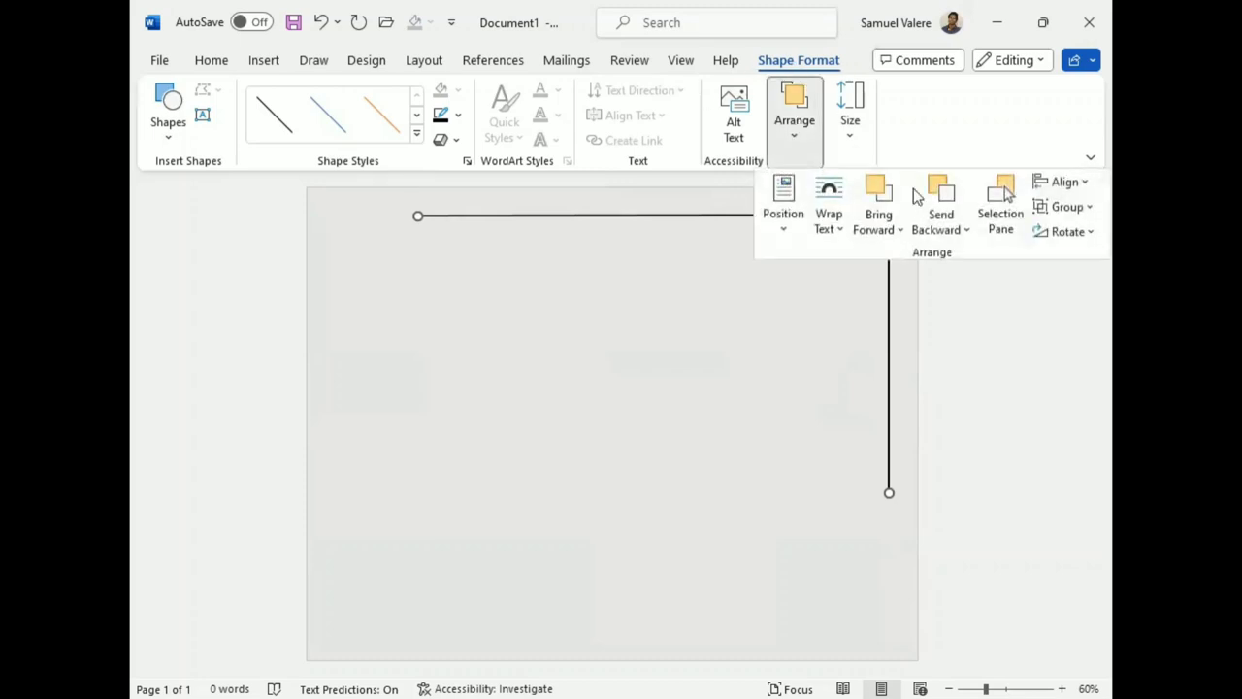
left_click(1050, 206)
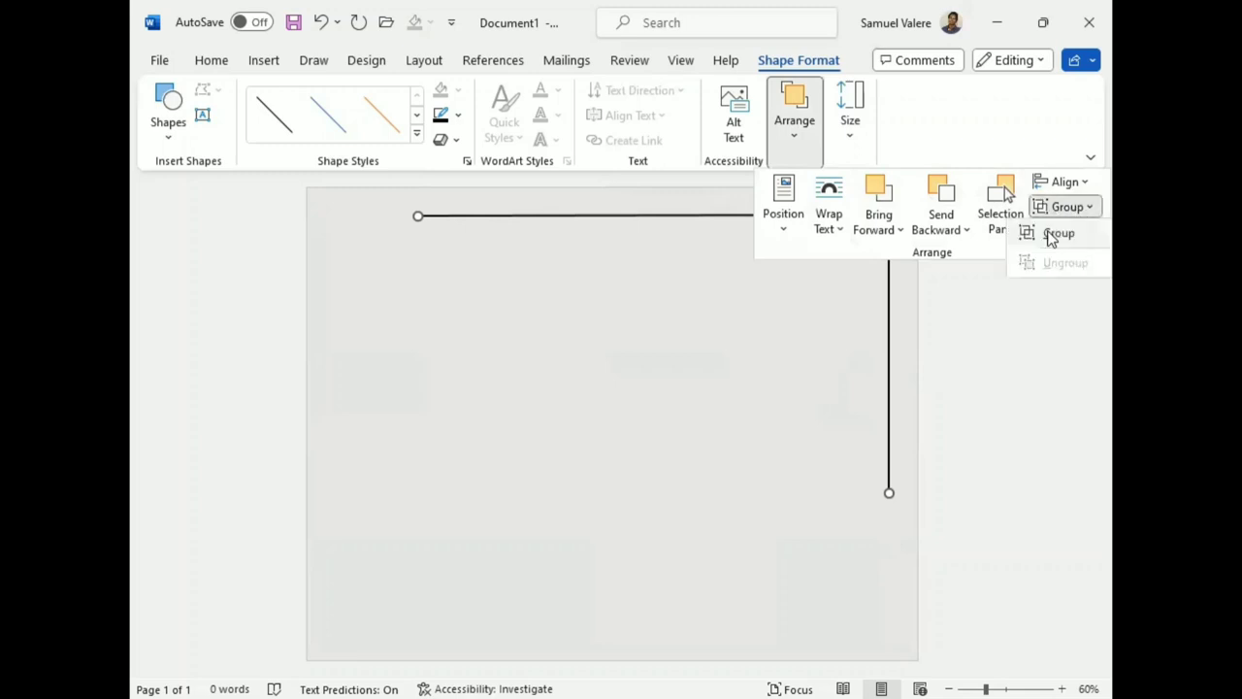
left_click(1051, 235)
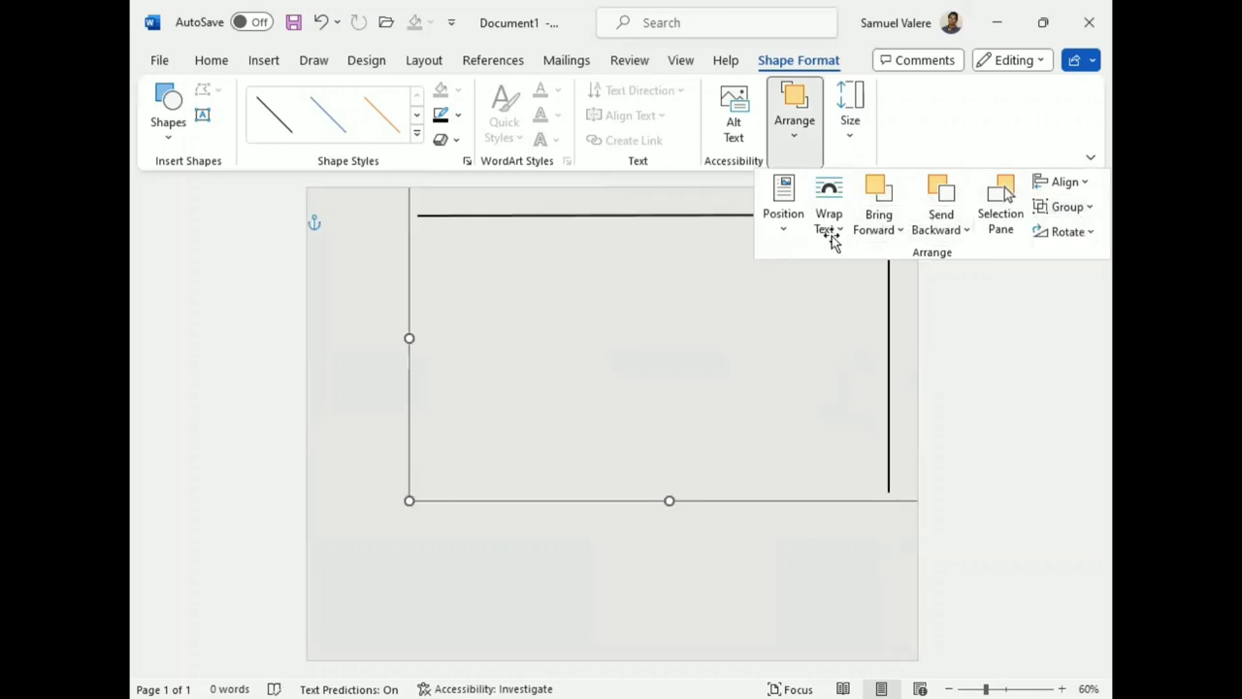
Step: Duplicate the grouped corner, flip the copy, and place it at the page's bottom-left
key("ctrl+d")
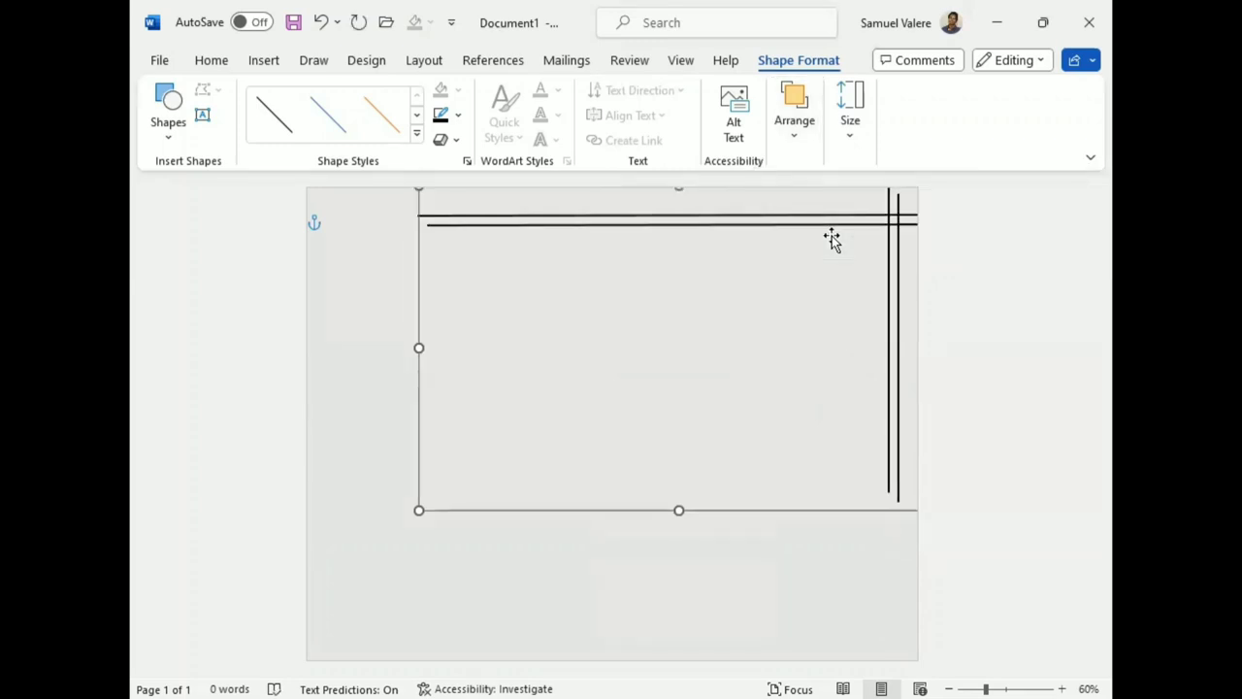
key("Down")
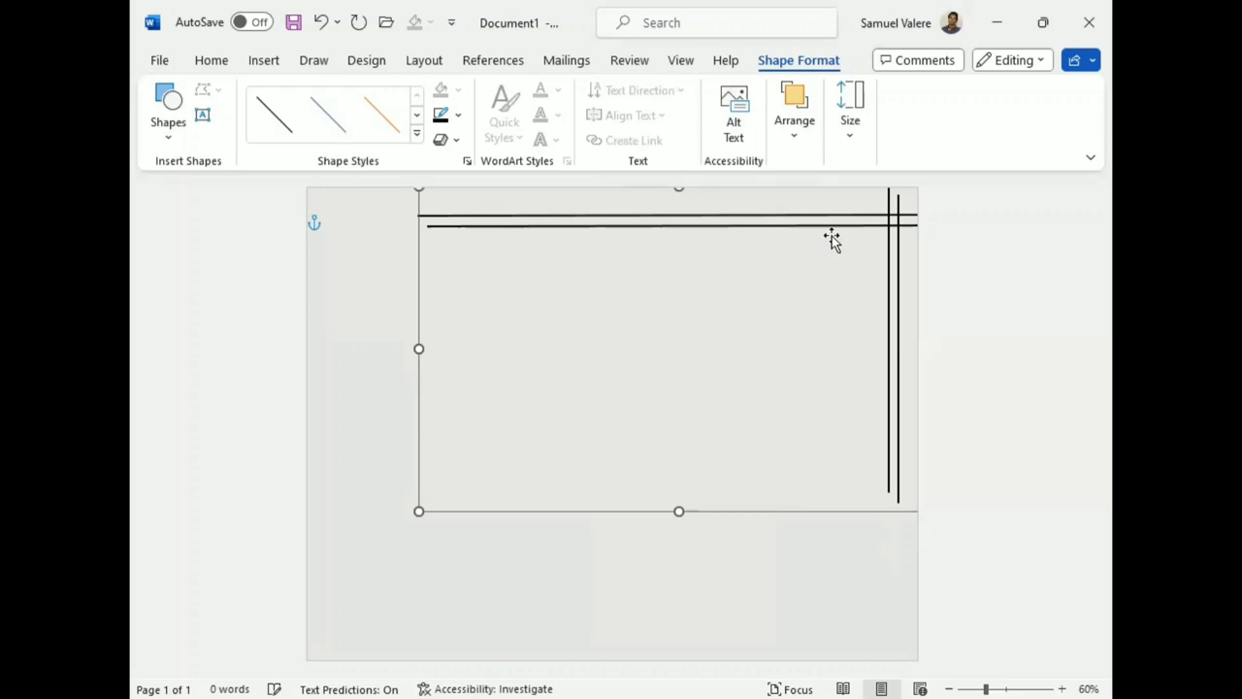
mouse_move(831, 236)
left_mouse_down()
mouse_move(832, 292)
mouse_move(737, 300)
mouse_move(740, 323)
left_mouse_up()
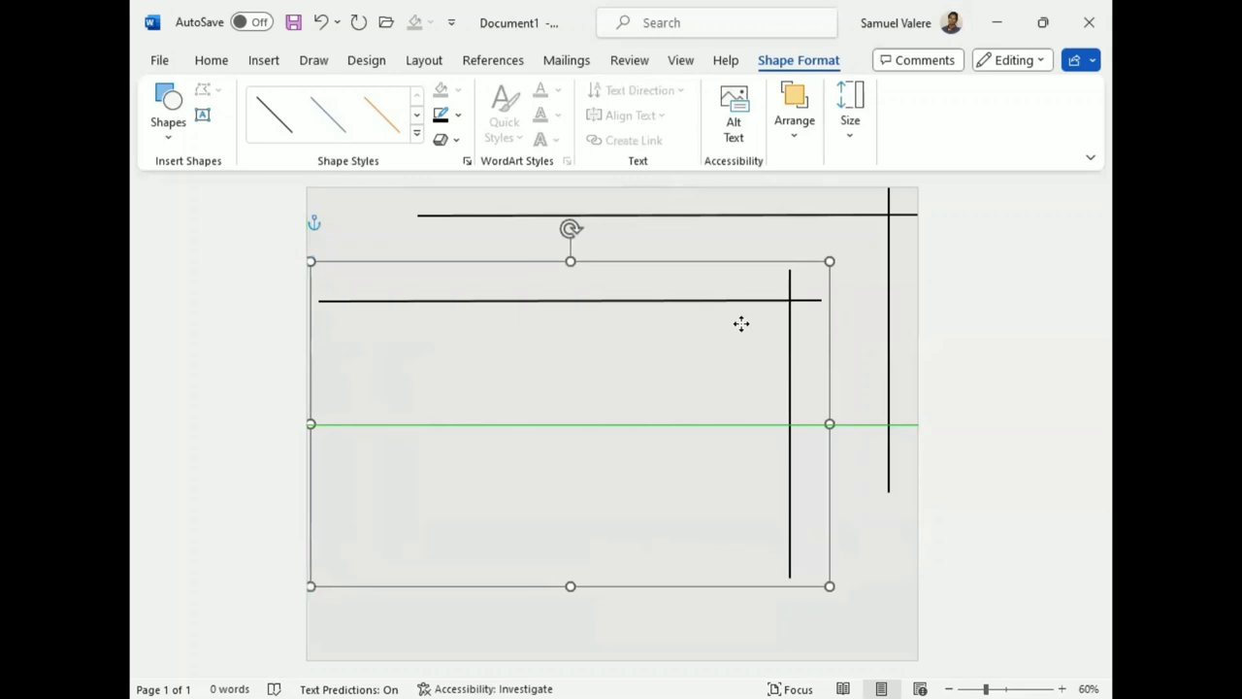
left_click(794, 136)
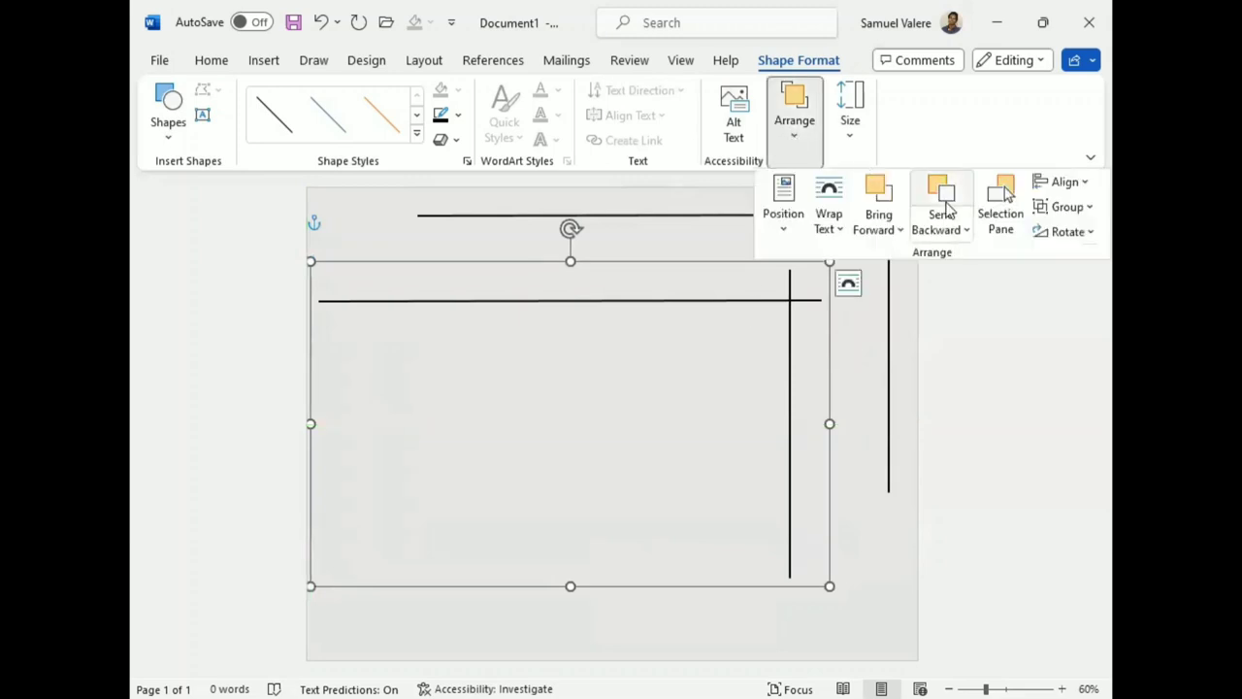
left_click(1086, 232)
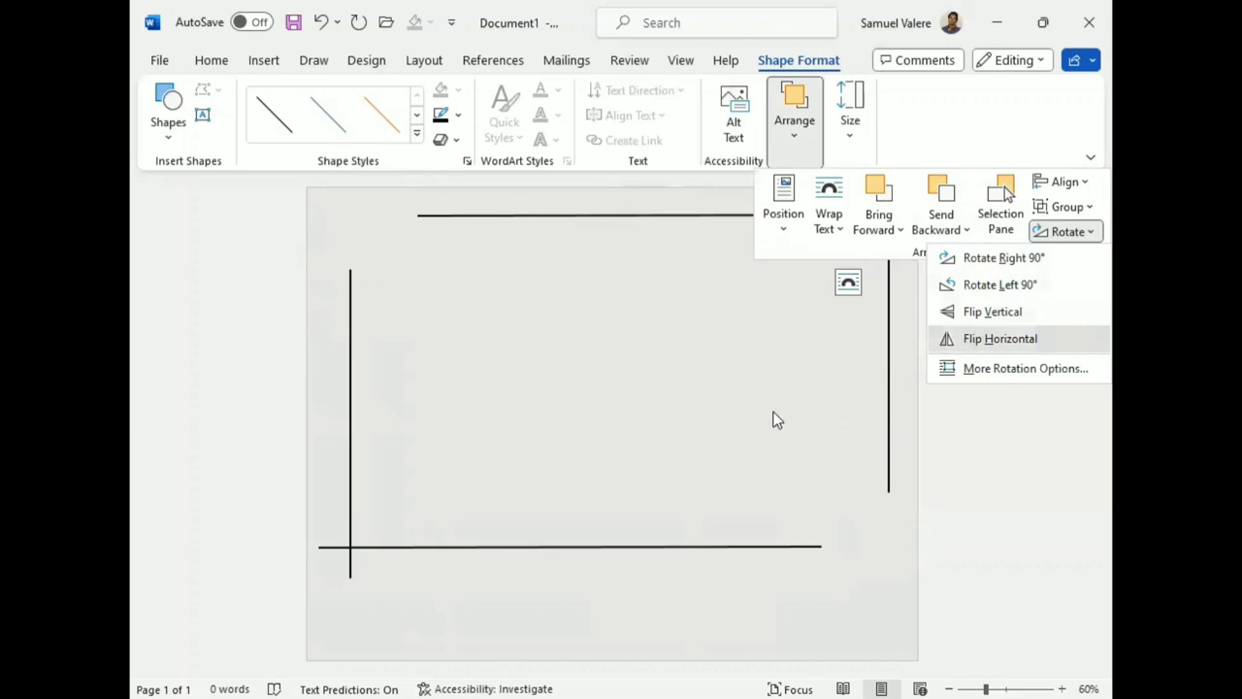
left_click(357, 551)
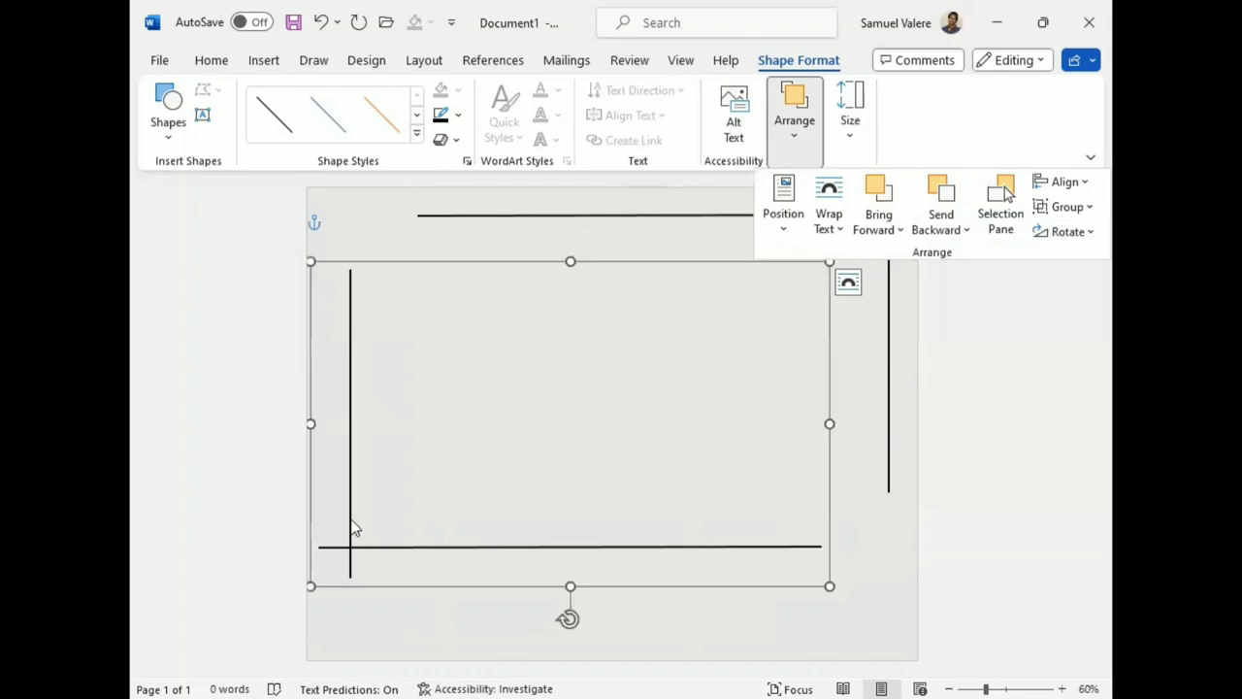
left_click_drag(348, 520, 345, 589)
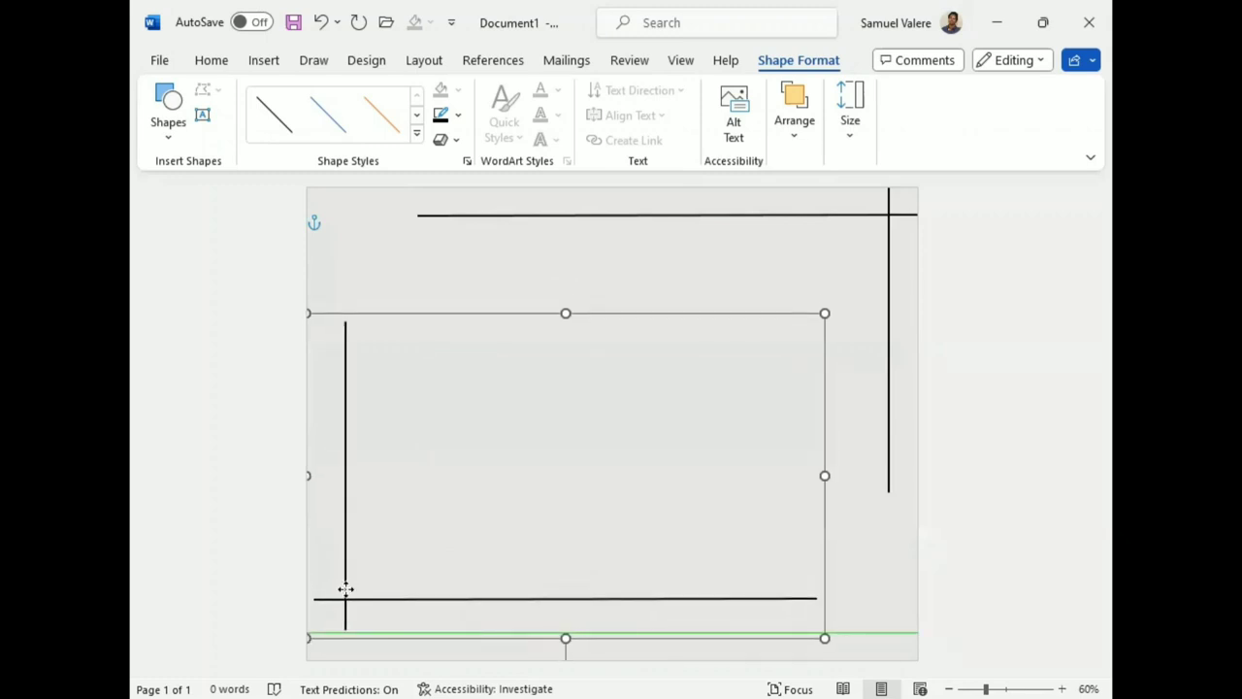
left_click_drag(346, 589, 337, 601)
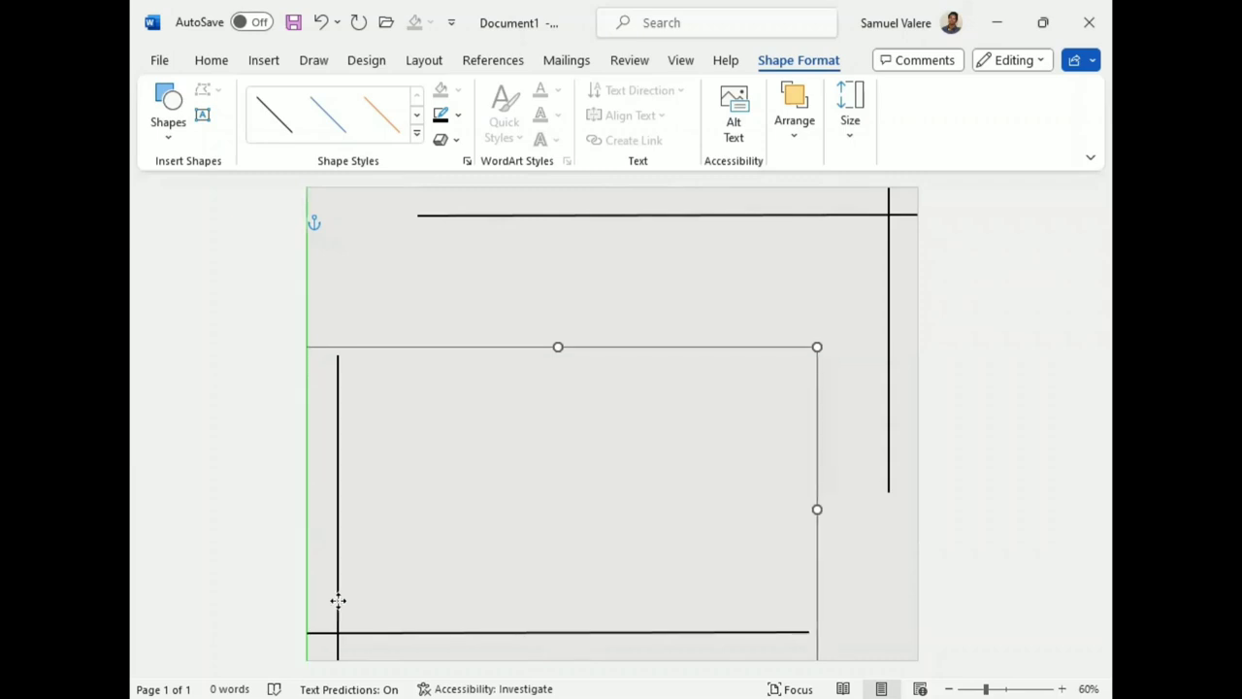
left_click_drag(337, 601, 338, 604)
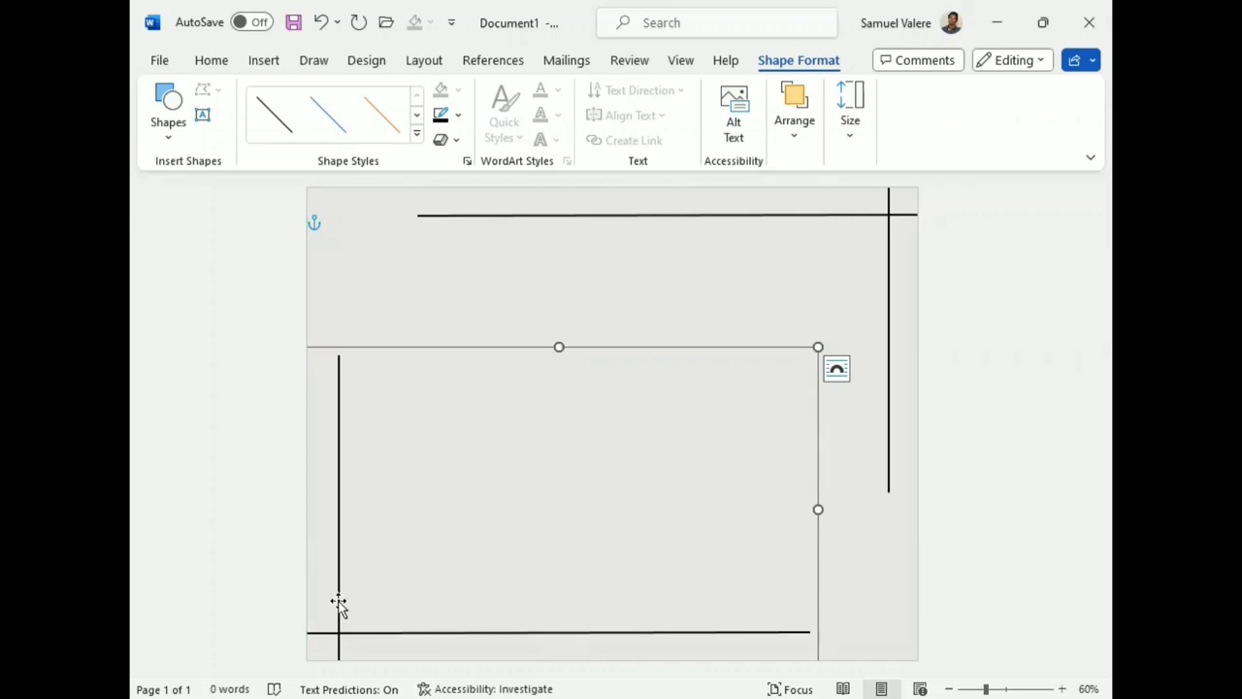
Step: Draw an isosceles triangle, rotate it to point right, and place it at the top-left
left_click(475, 571)
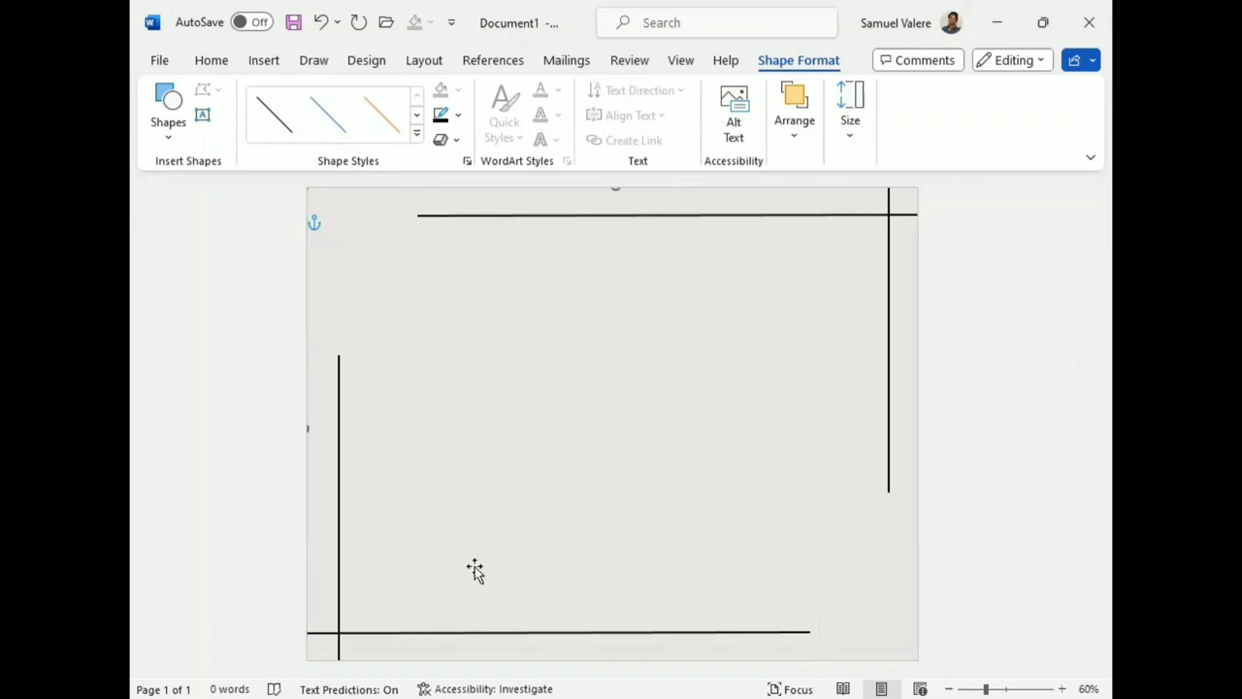
left_click(169, 121)
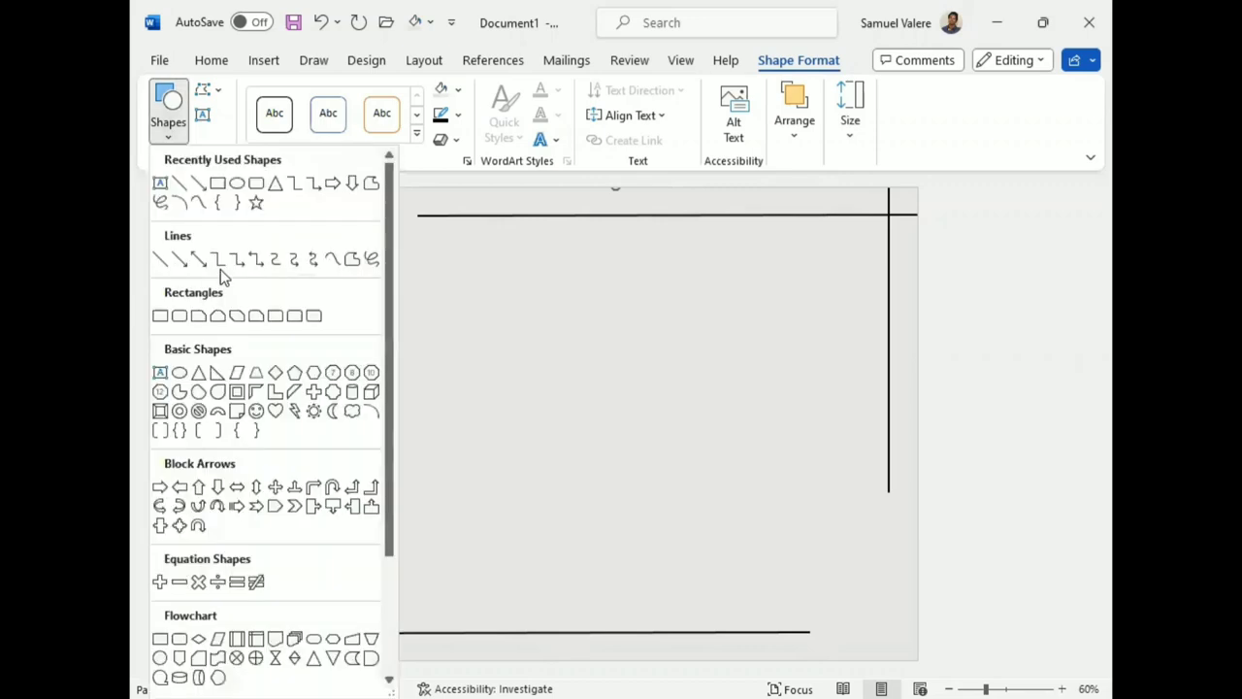
left_click(198, 376)
mouse_move(334, 263)
left_mouse_down()
mouse_move(424, 349)
mouse_move(443, 343)
mouse_move(388, 361)
left_mouse_up()
left_click_drag(391, 231, 470, 314)
left_click_drag(359, 302, 326, 270)
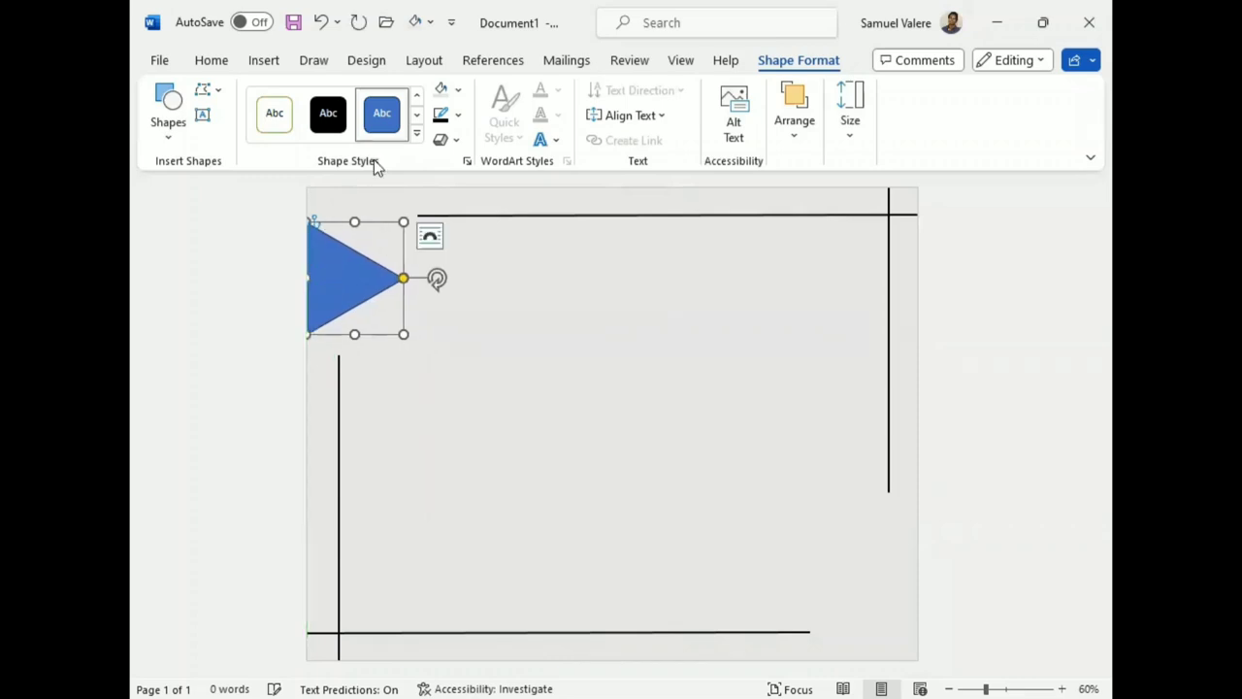
Step: Remove the triangle's outline and fill it black
left_click(458, 115)
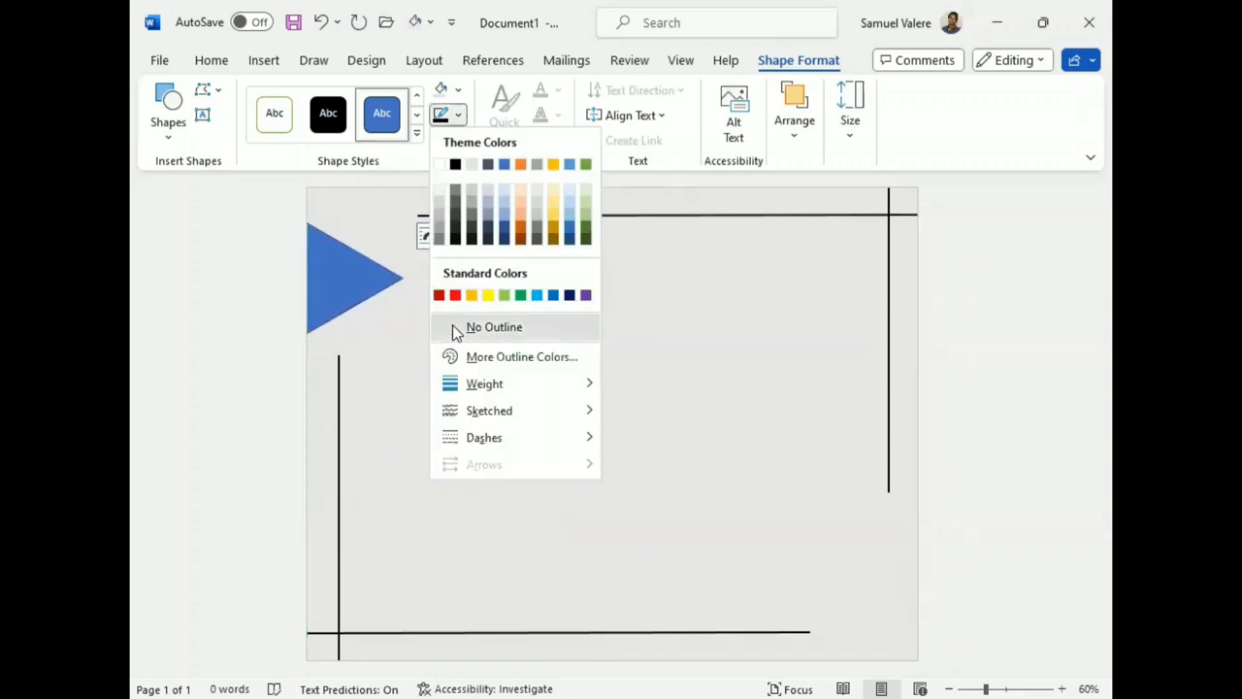
left_click(458, 89)
left_click(458, 89)
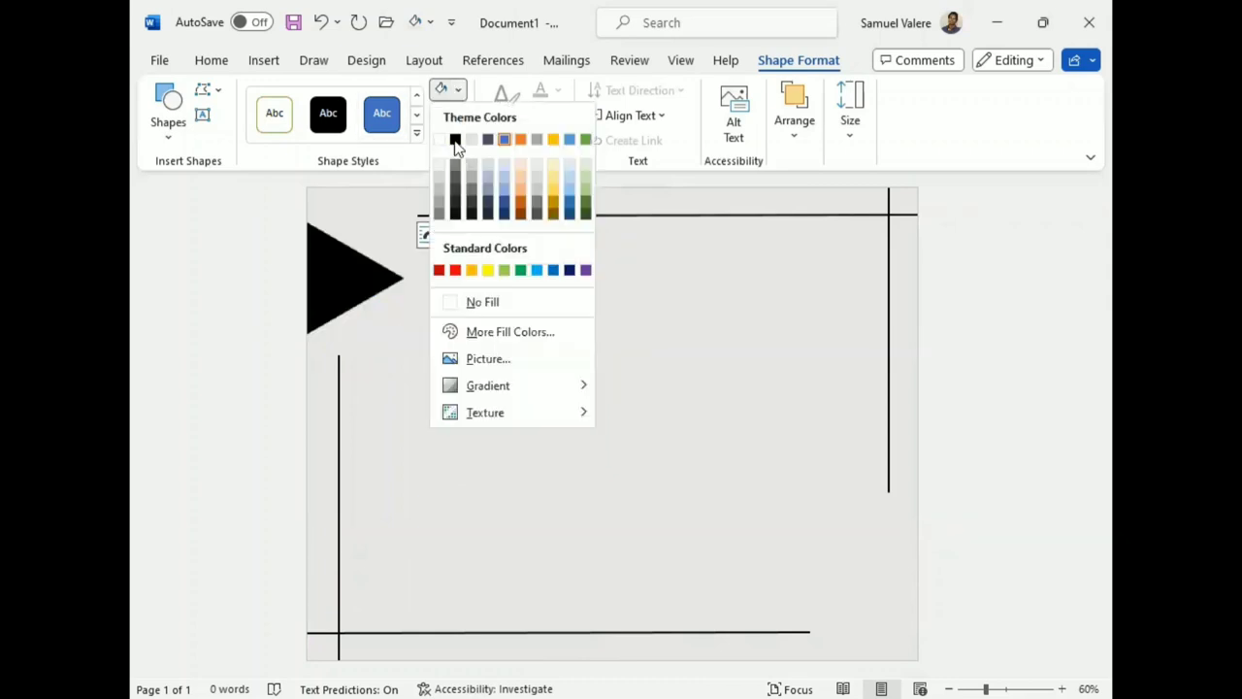
left_click(455, 139)
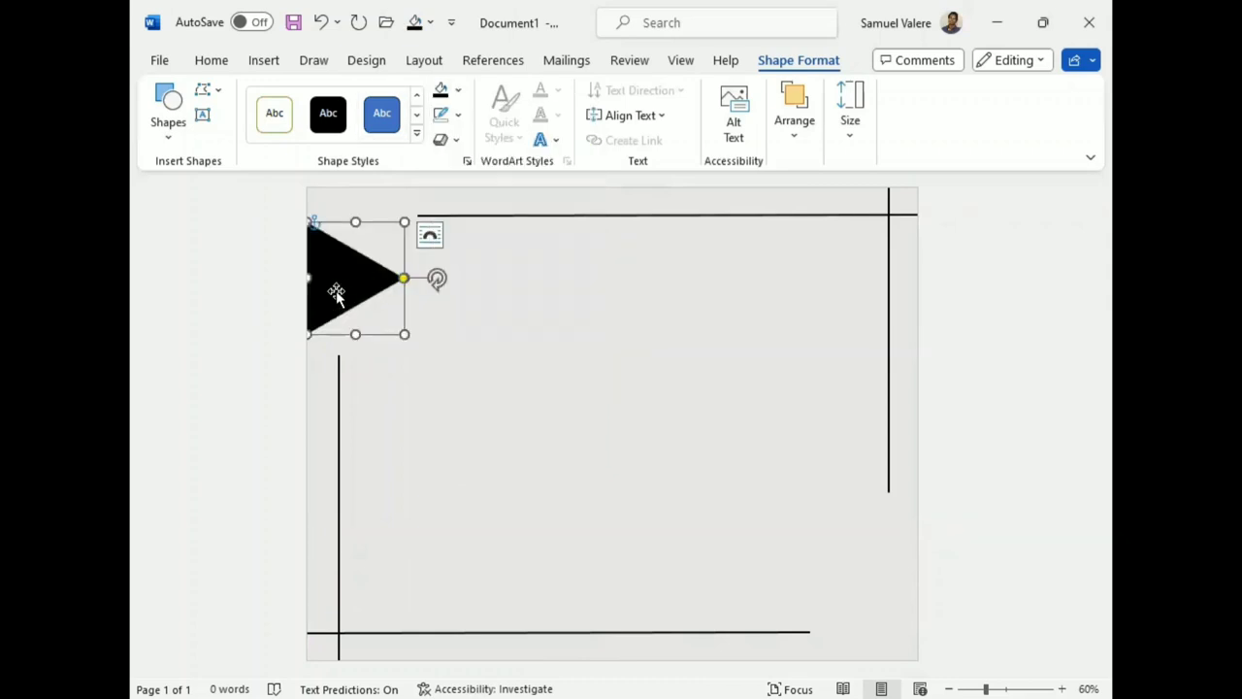
Step: Copy the triangle, enlarge the copy slightly, and align it in the top-left corner
left_click_drag(309, 275, 358, 288)
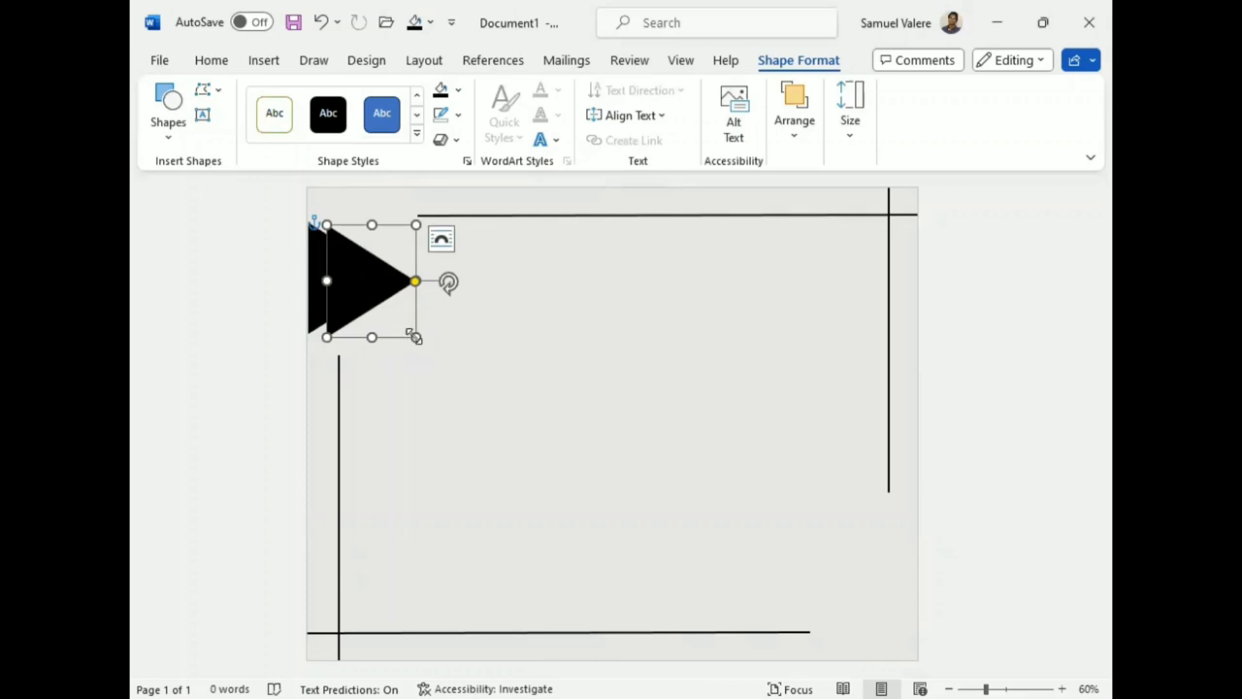
left_click_drag(416, 337, 427, 350)
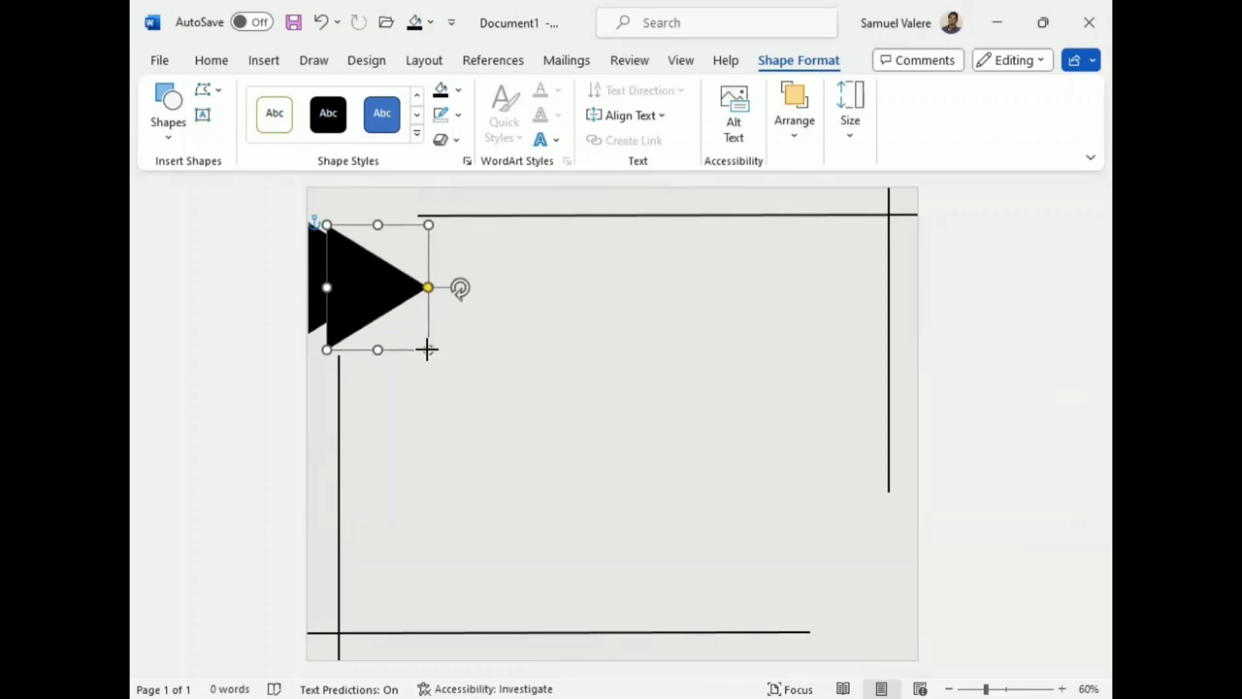
left_click_drag(372, 292, 408, 304)
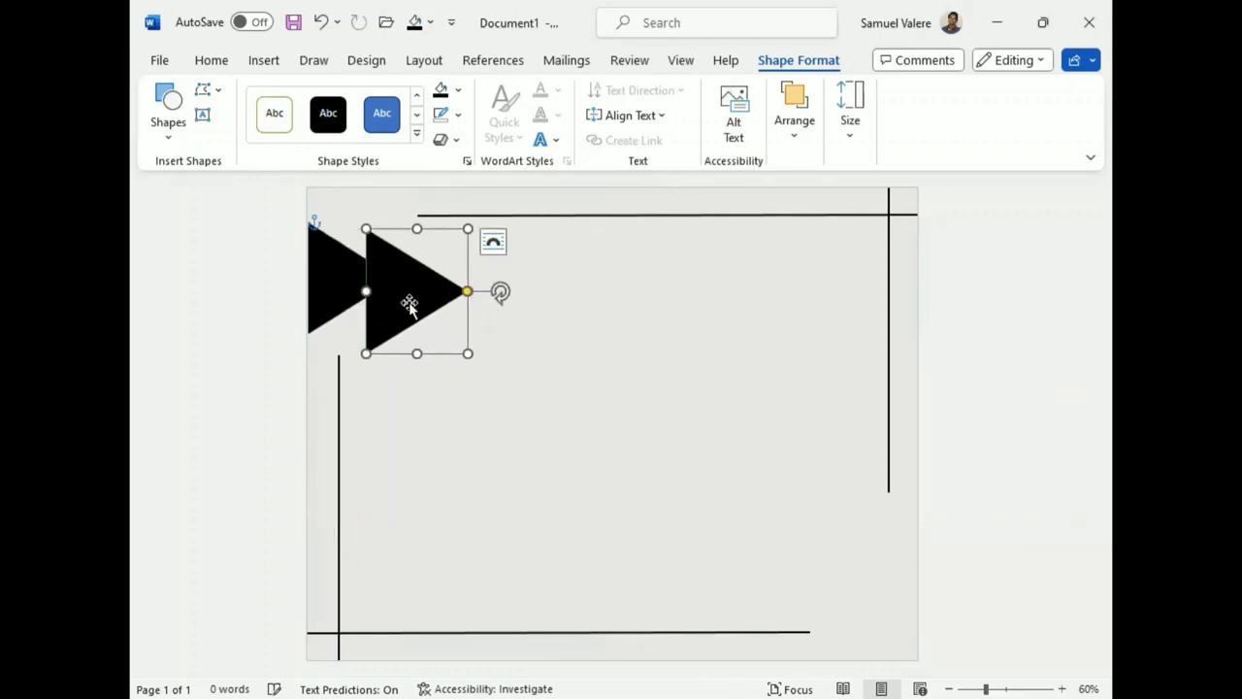
left_click(330, 296)
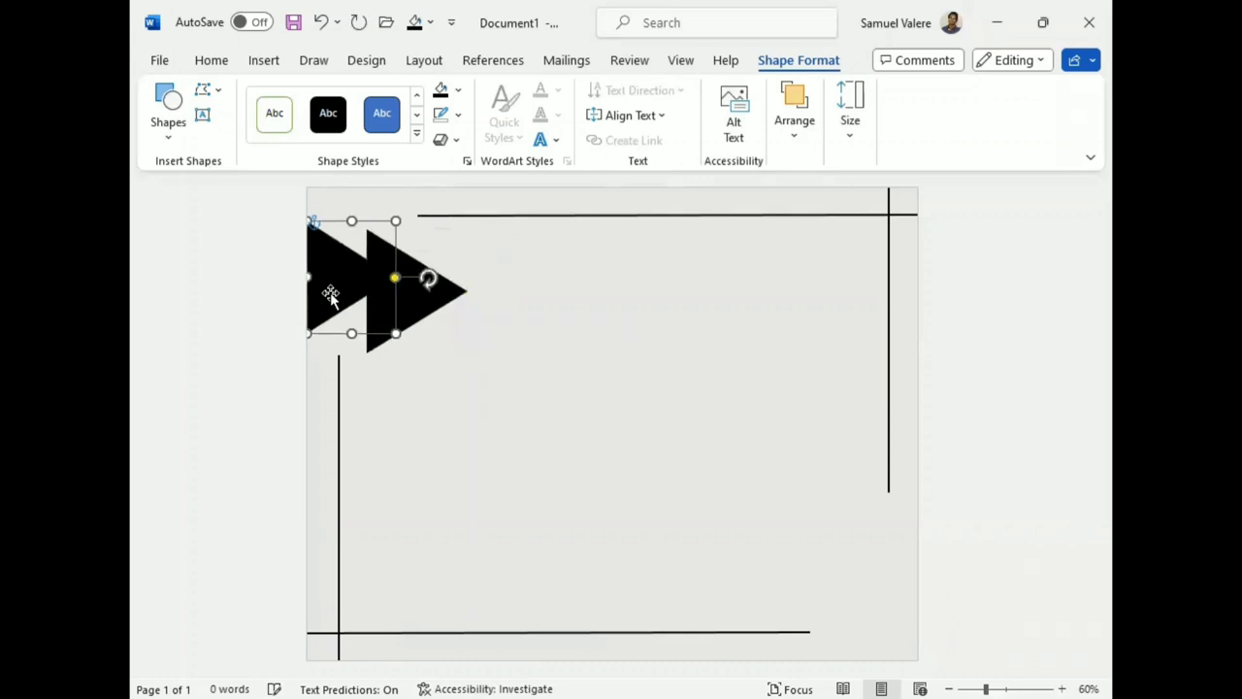
left_click_drag(428, 302, 368, 282)
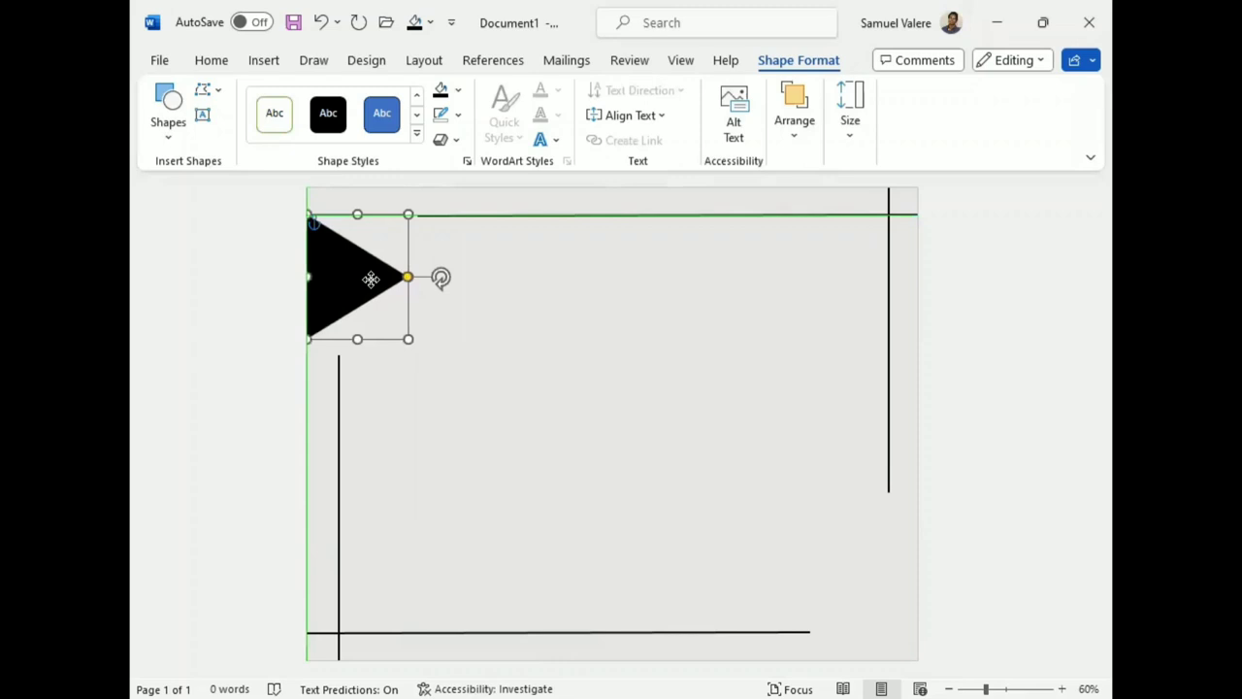
left_click_drag(369, 281, 367, 280)
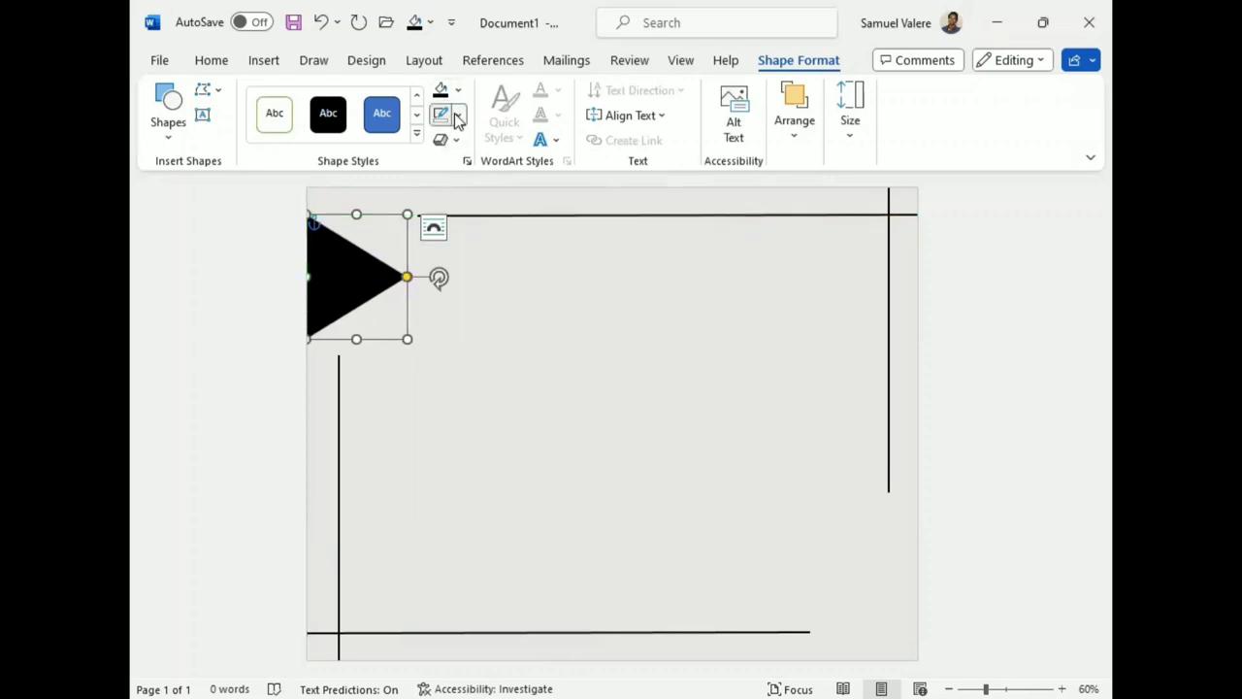
Step: Give the corner triangle a thick white outline
left_click(458, 117)
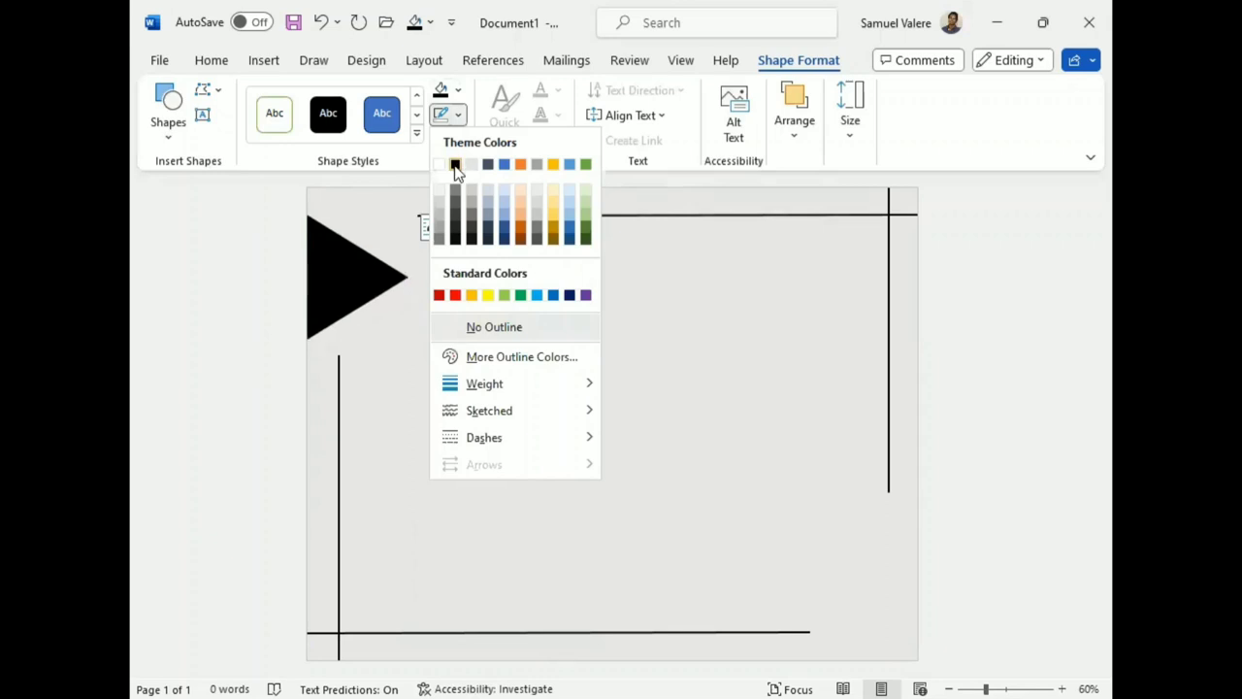
left_click(457, 170)
left_click(458, 89)
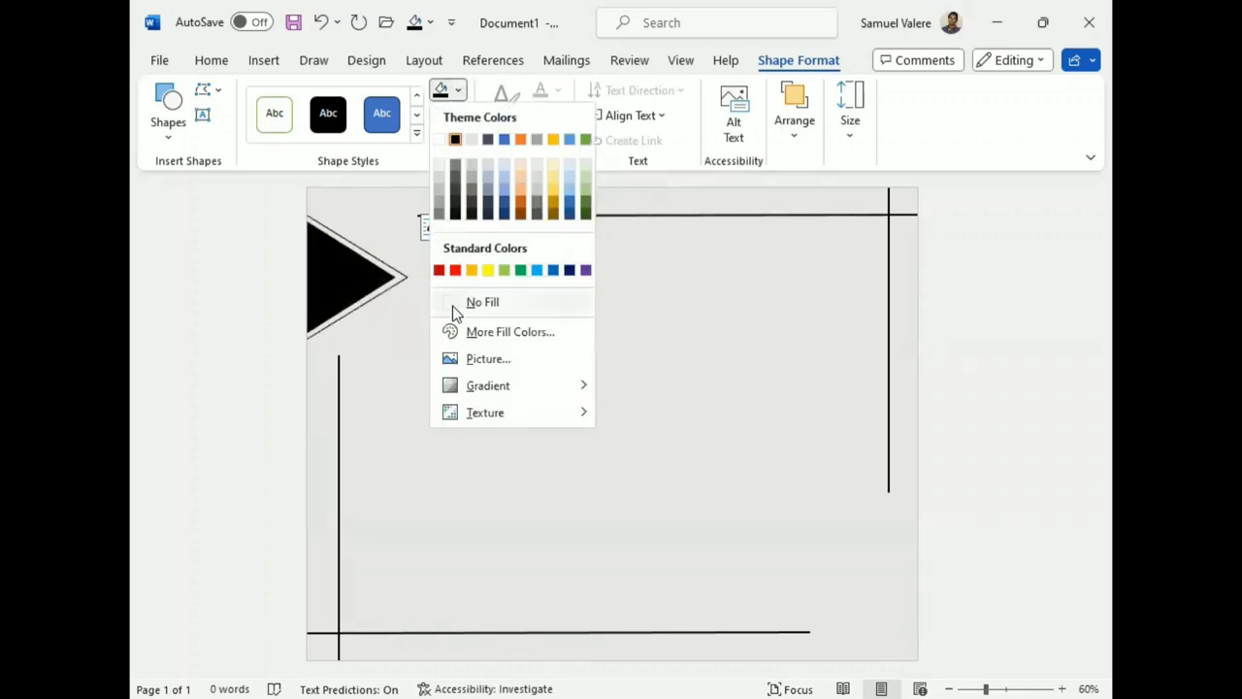
left_click(453, 306)
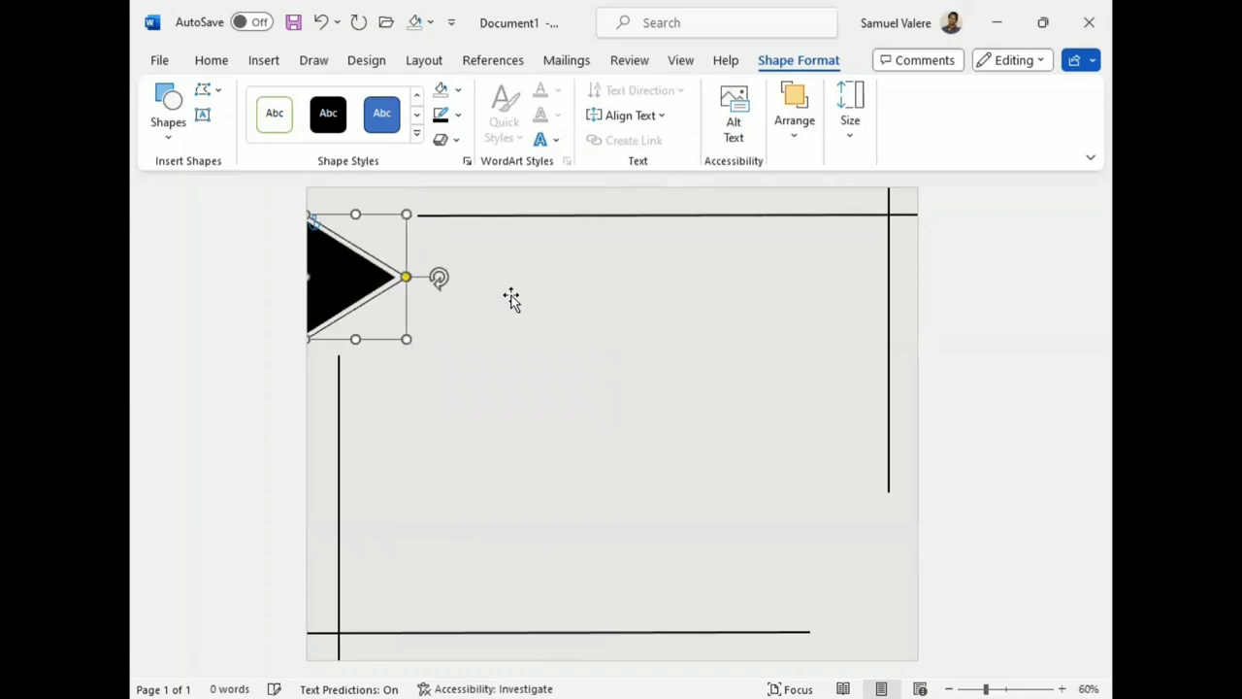
left_click(486, 322)
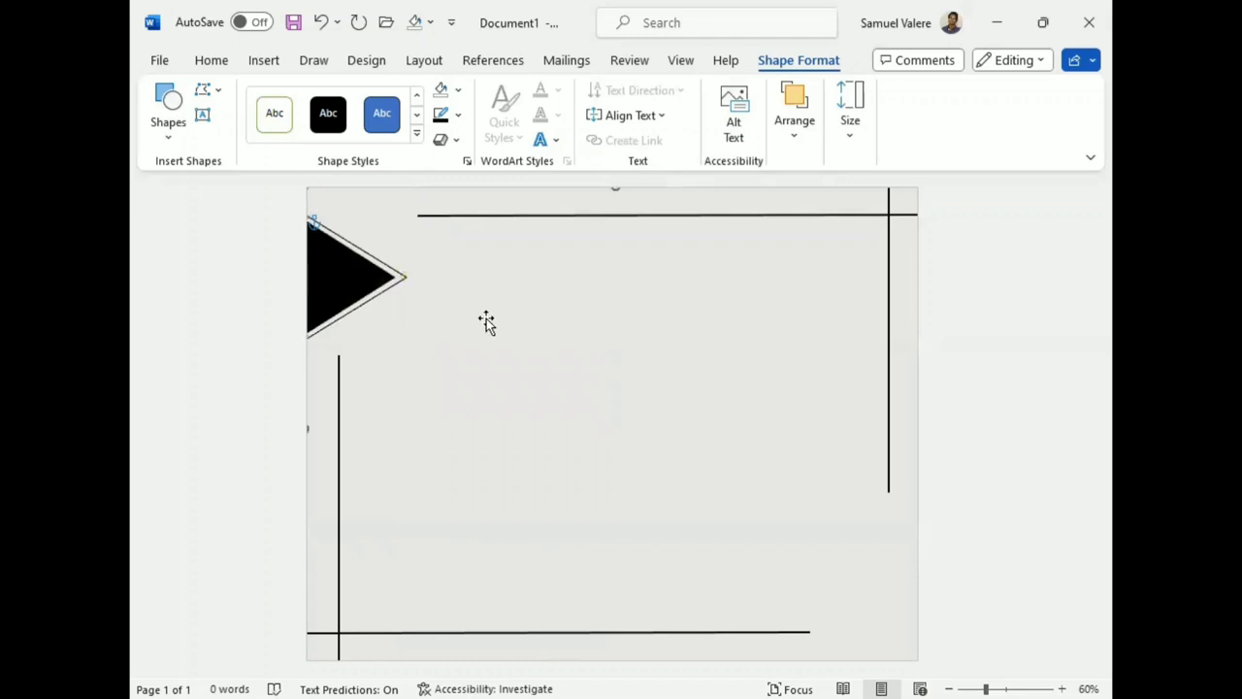
left_click(403, 279)
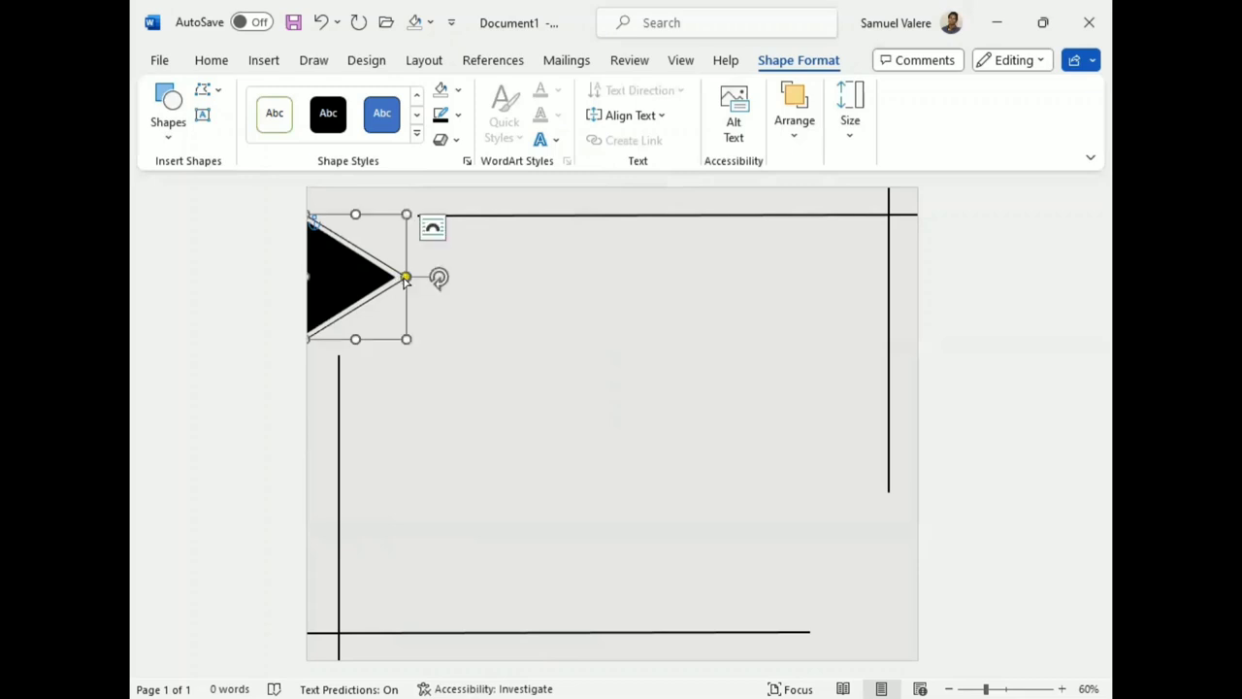
left_click(458, 115)
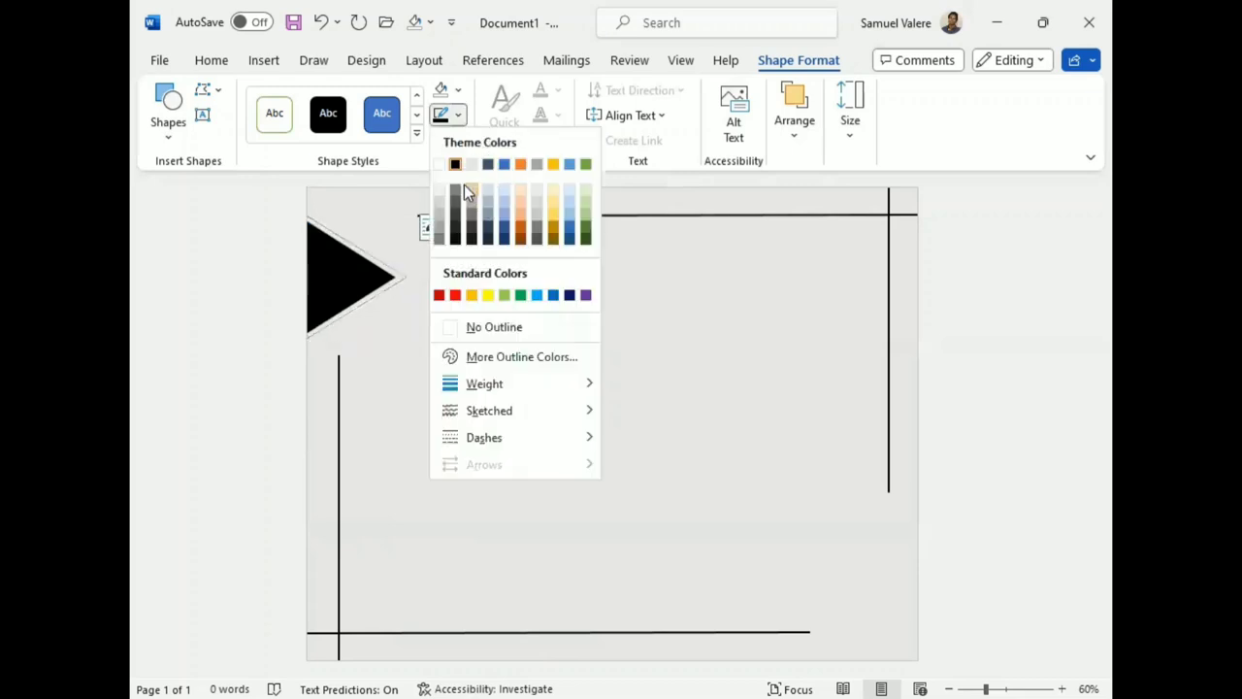
mouse_move(578, 382)
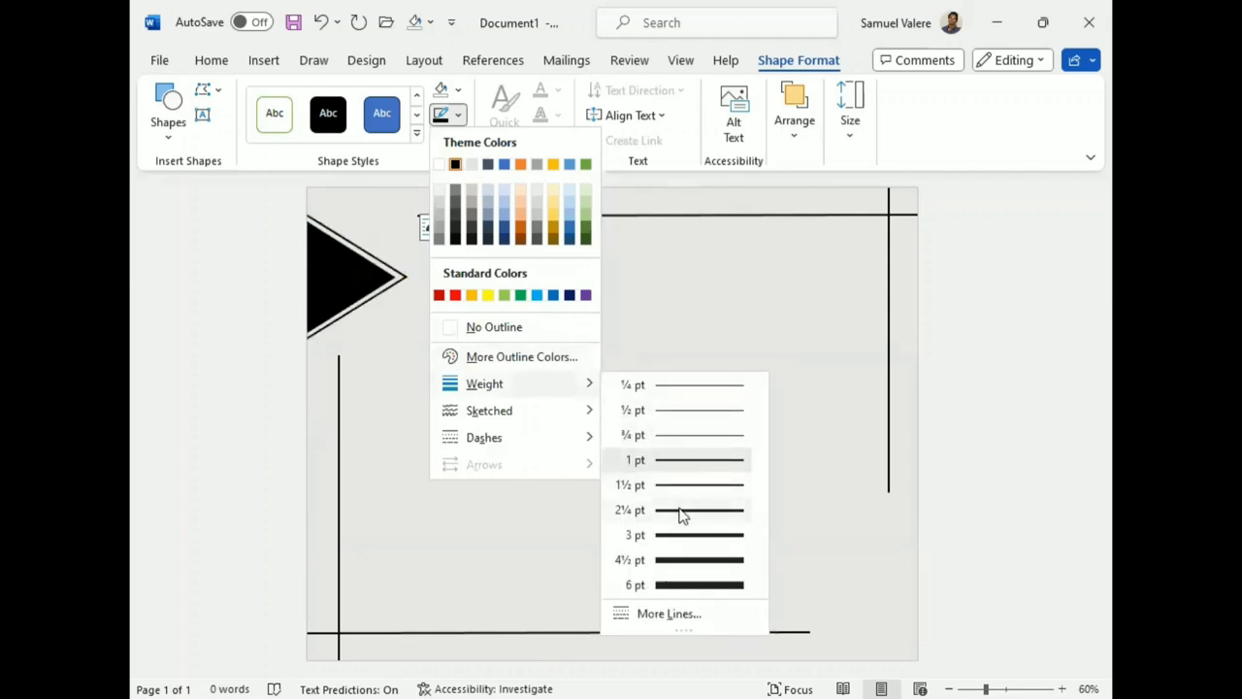
key("Escape")
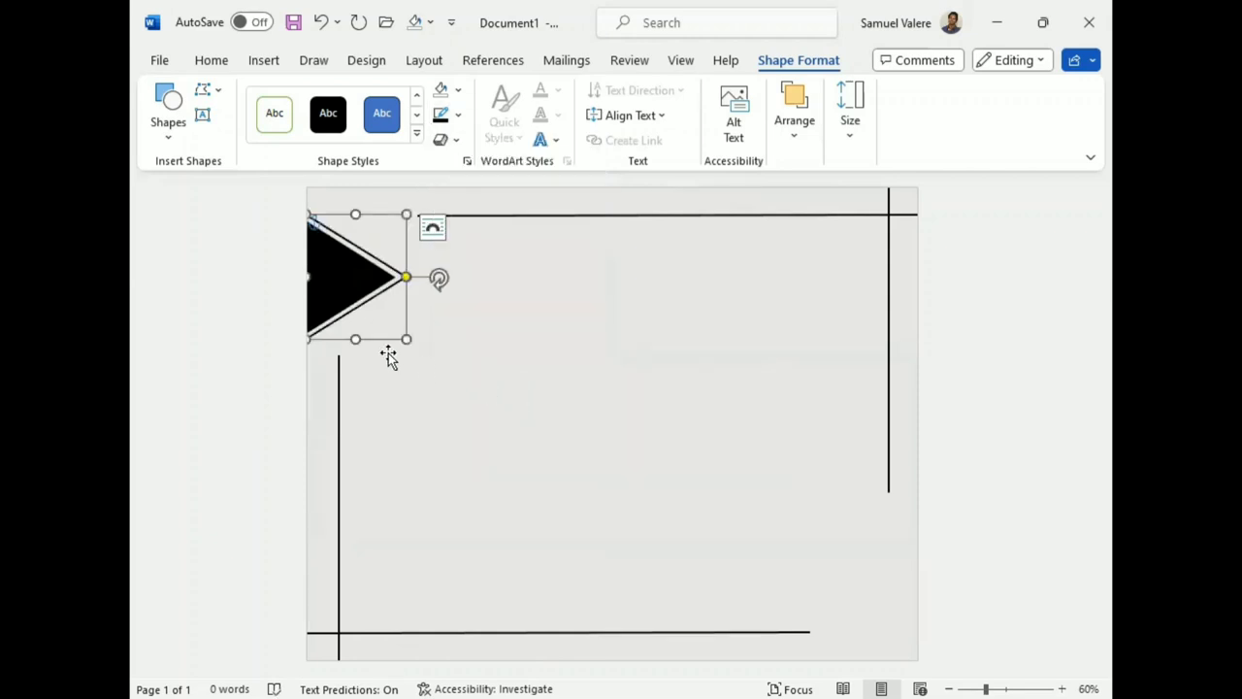
Step: Lengthen the triangle slightly by adjusting its bottom edge
left_click_drag(353, 341, 354, 351)
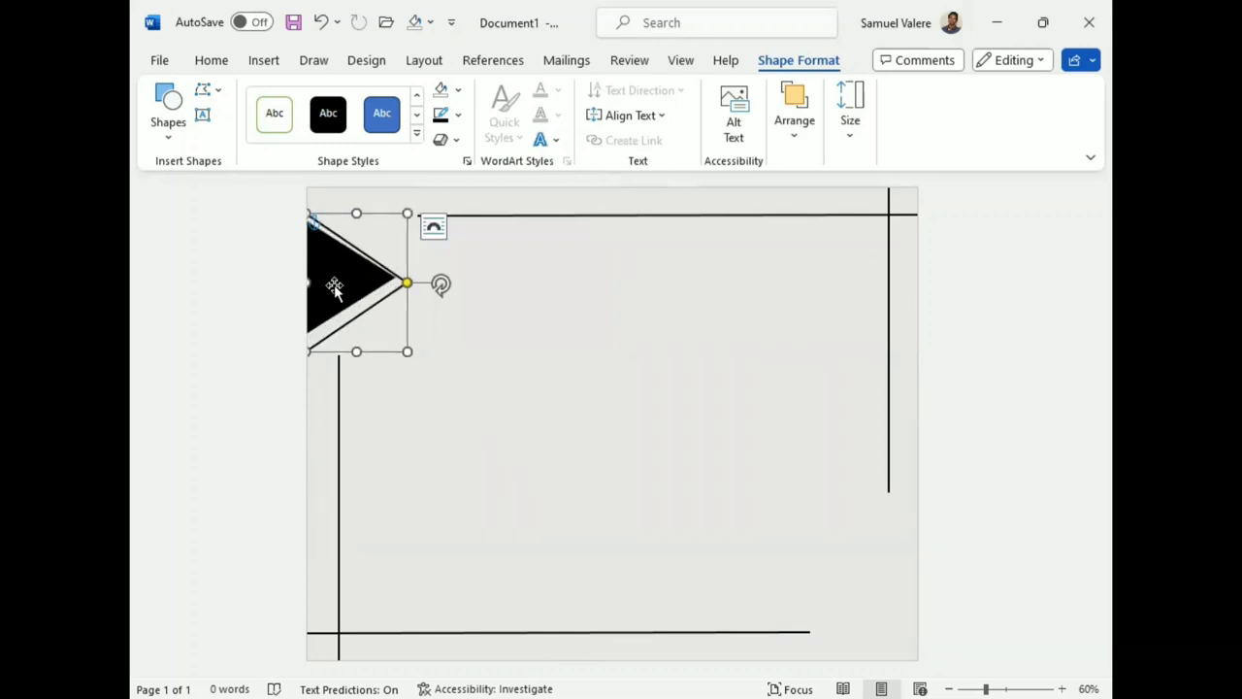
left_click_drag(355, 352, 352, 338)
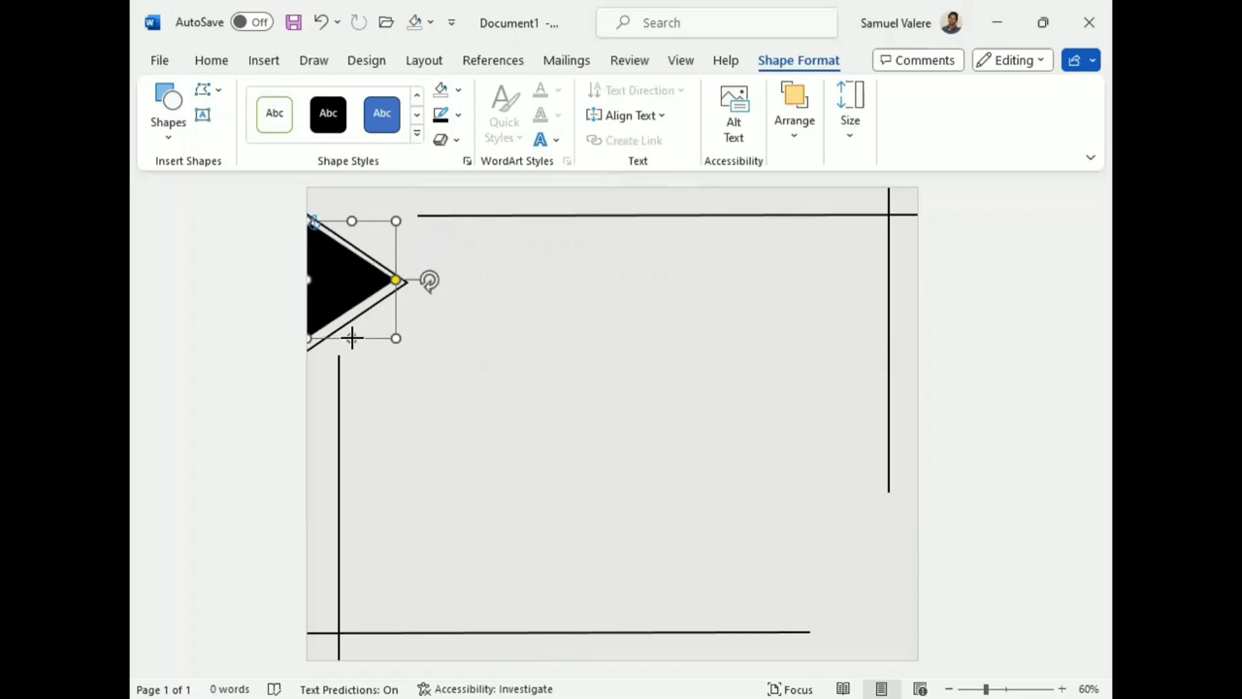
left_click_drag(352, 336, 352, 341)
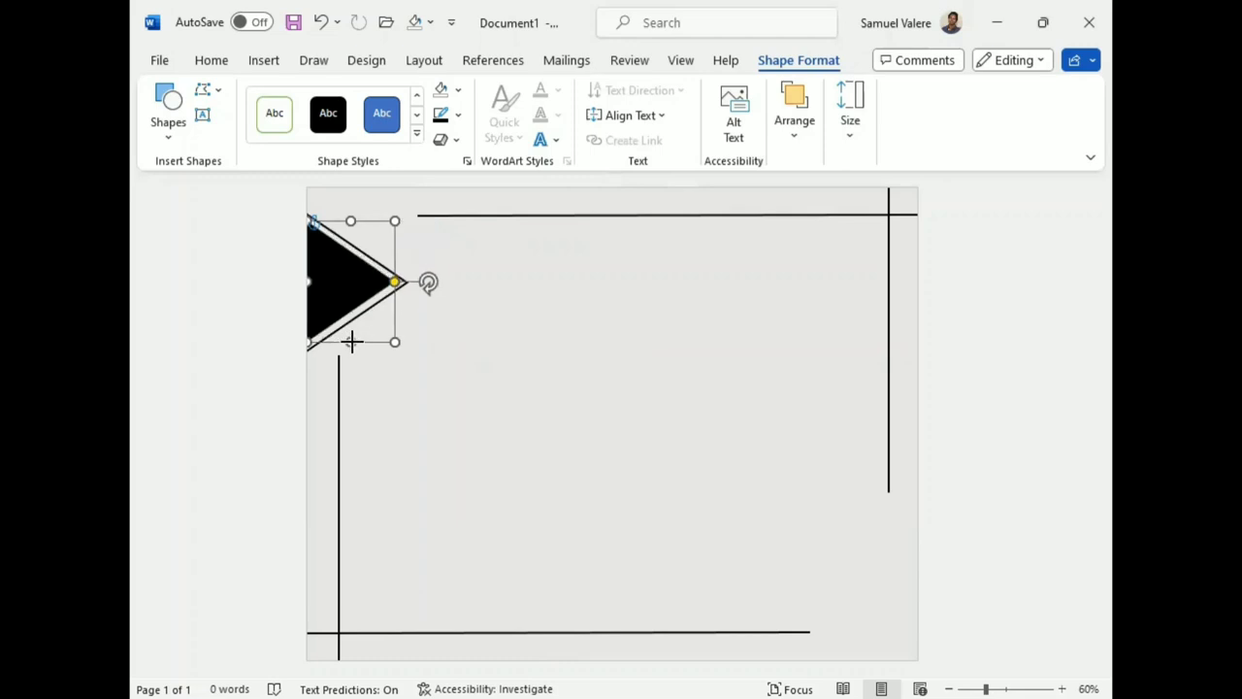
Step: Select the overlapping top-left triangles and group them into a single object
left_click(466, 363)
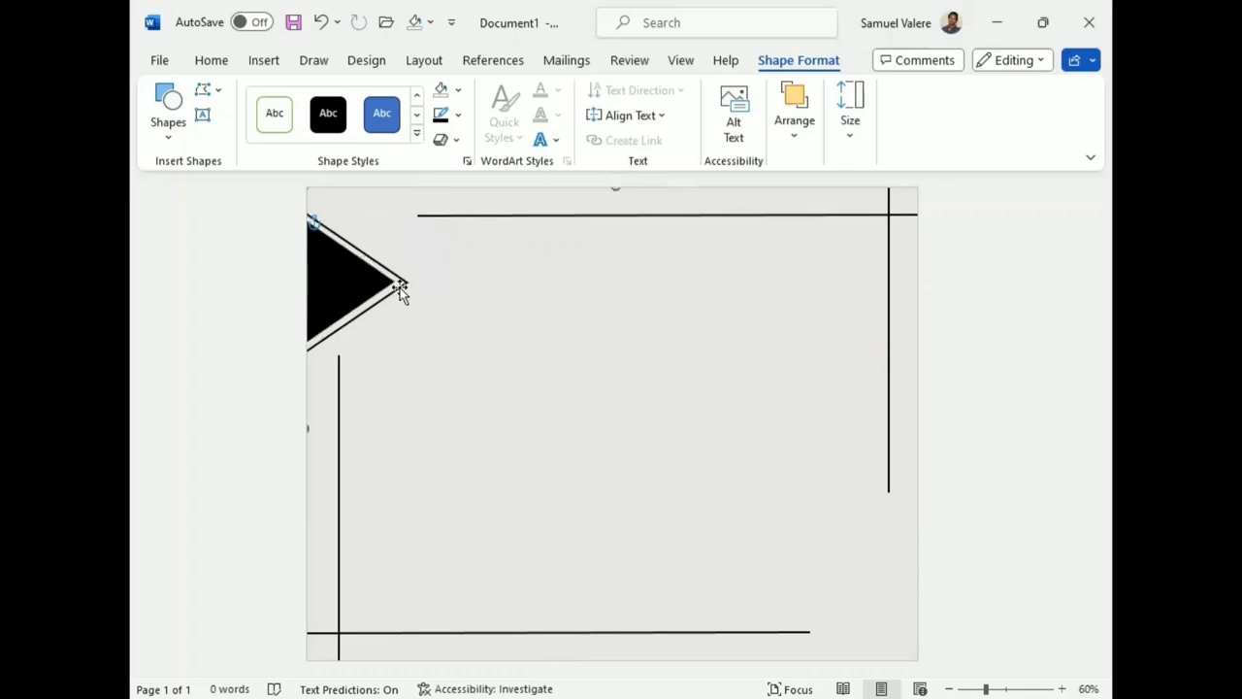
left_click(402, 291)
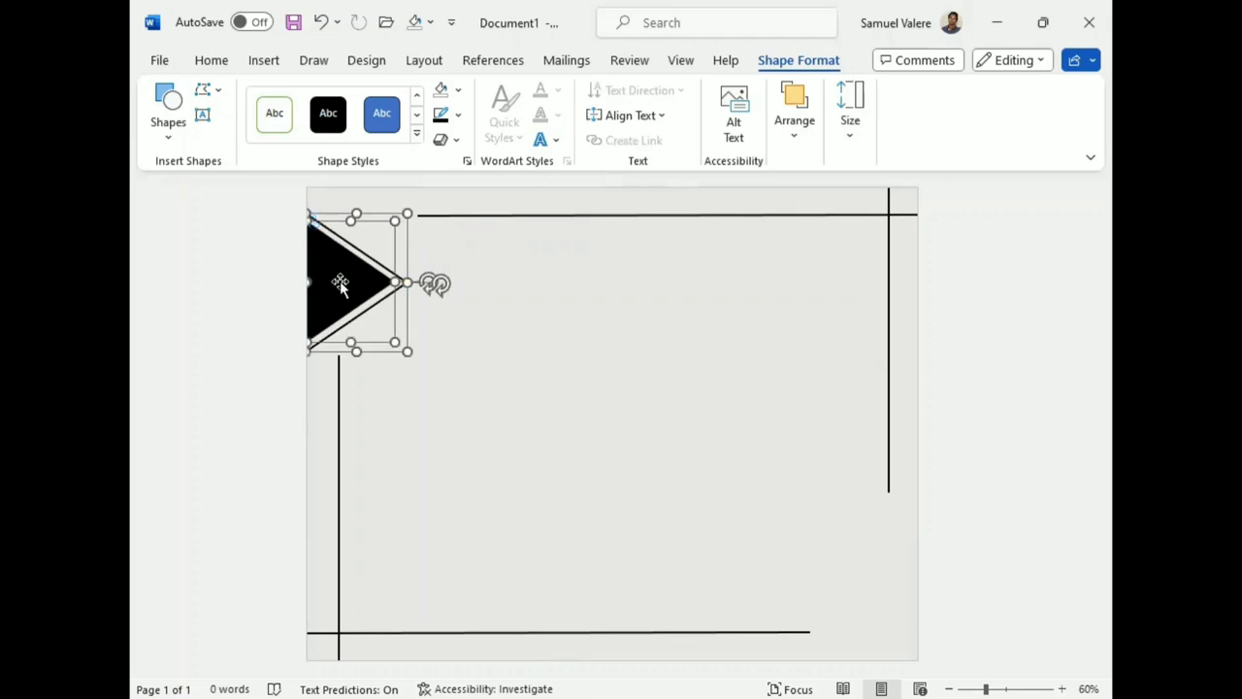
left_click(793, 136)
left_click(1084, 208)
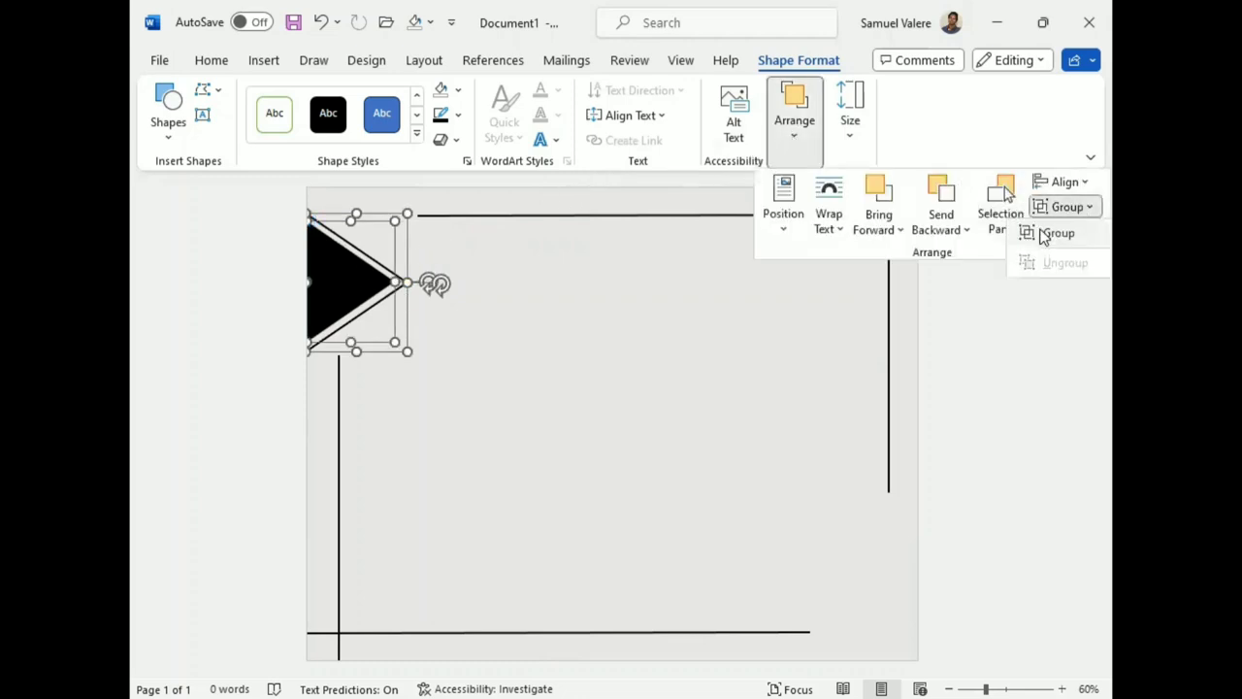
left_click(1046, 234)
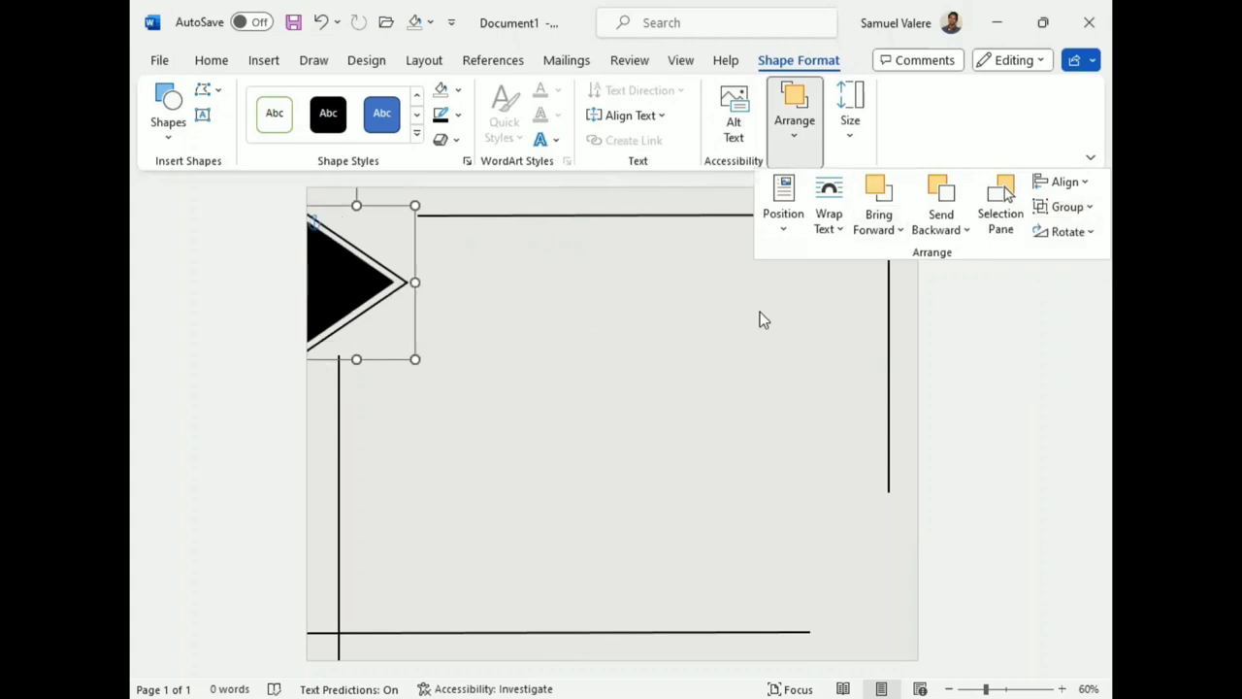
Step: Copy the triangle to the bottom-right and flip it horizontally to point left
mouse_move(390, 306)
left_mouse_down()
mouse_move(504, 306)
mouse_move(845, 557)
left_mouse_up()
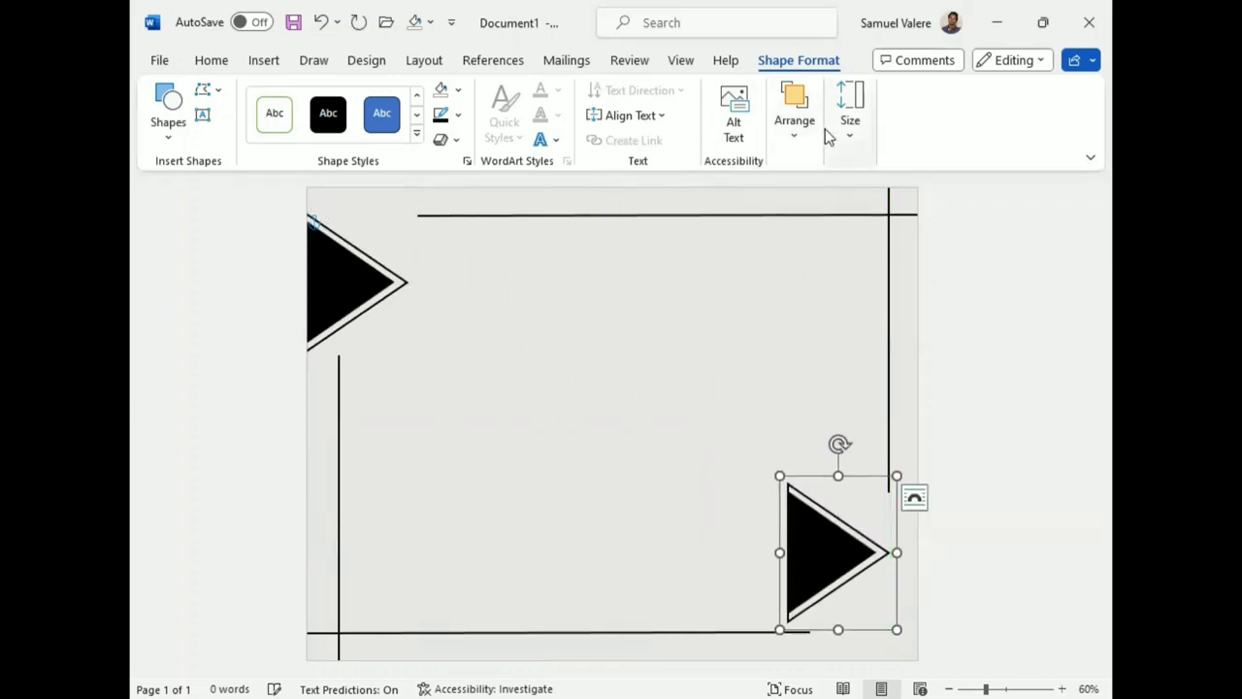
left_click(794, 141)
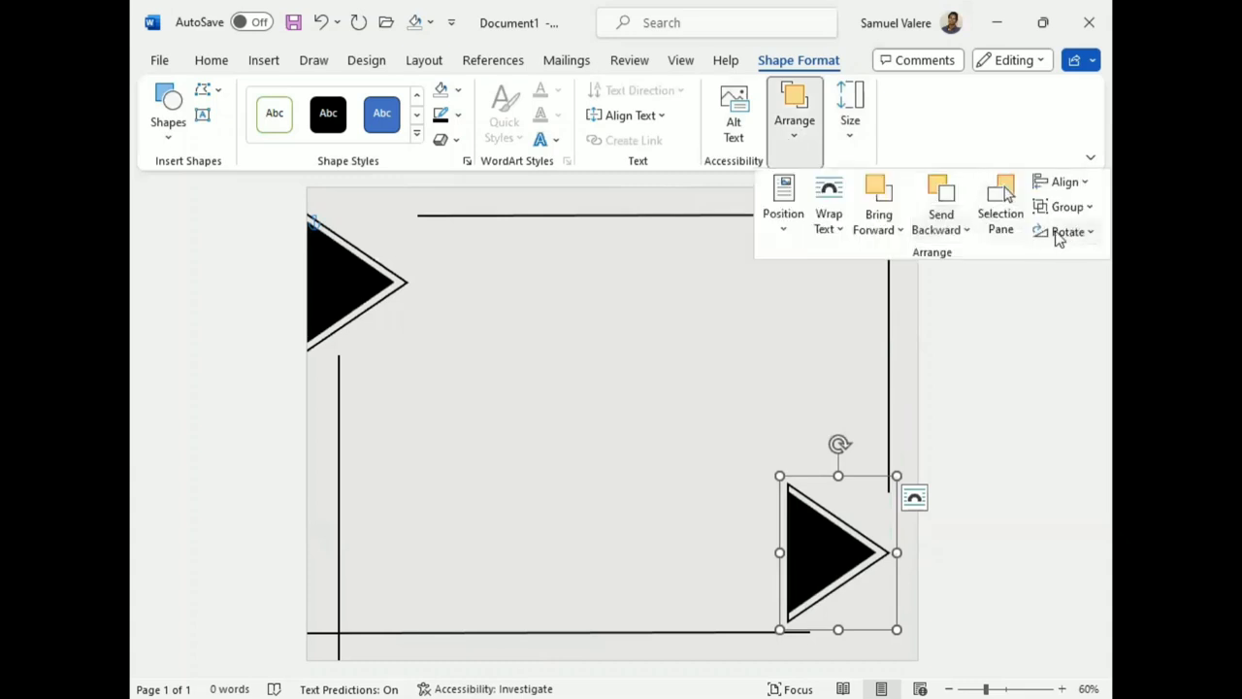
left_click(1085, 239)
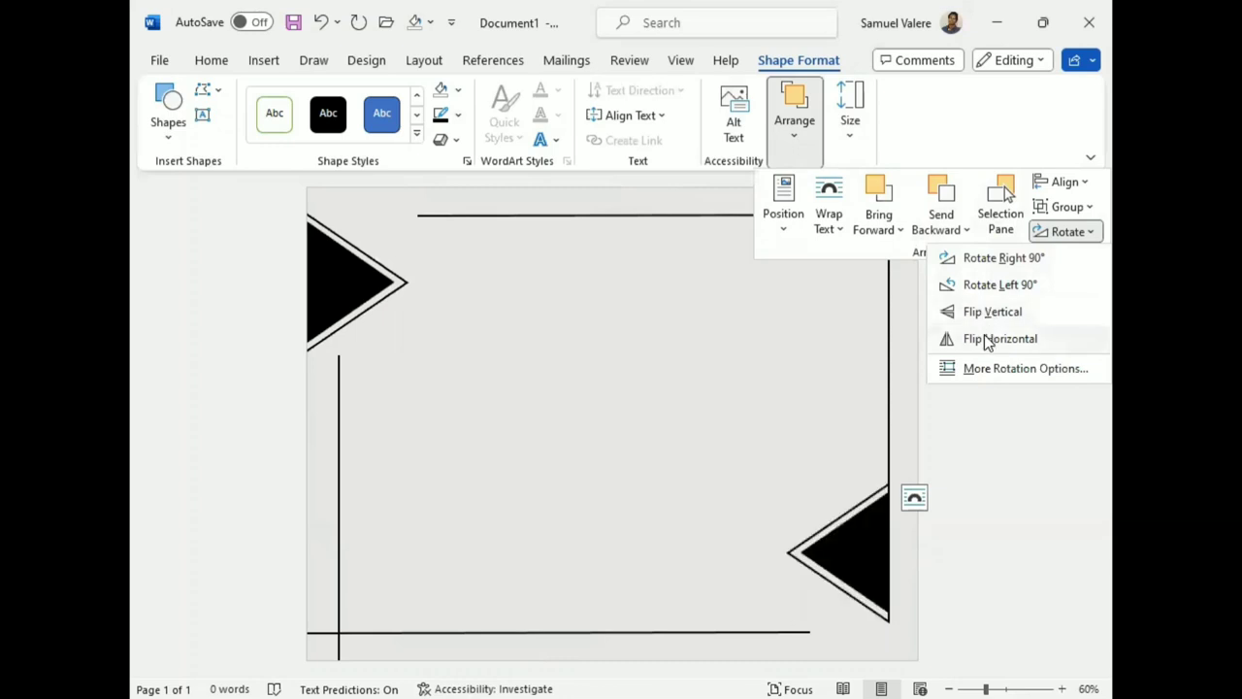
key("Return")
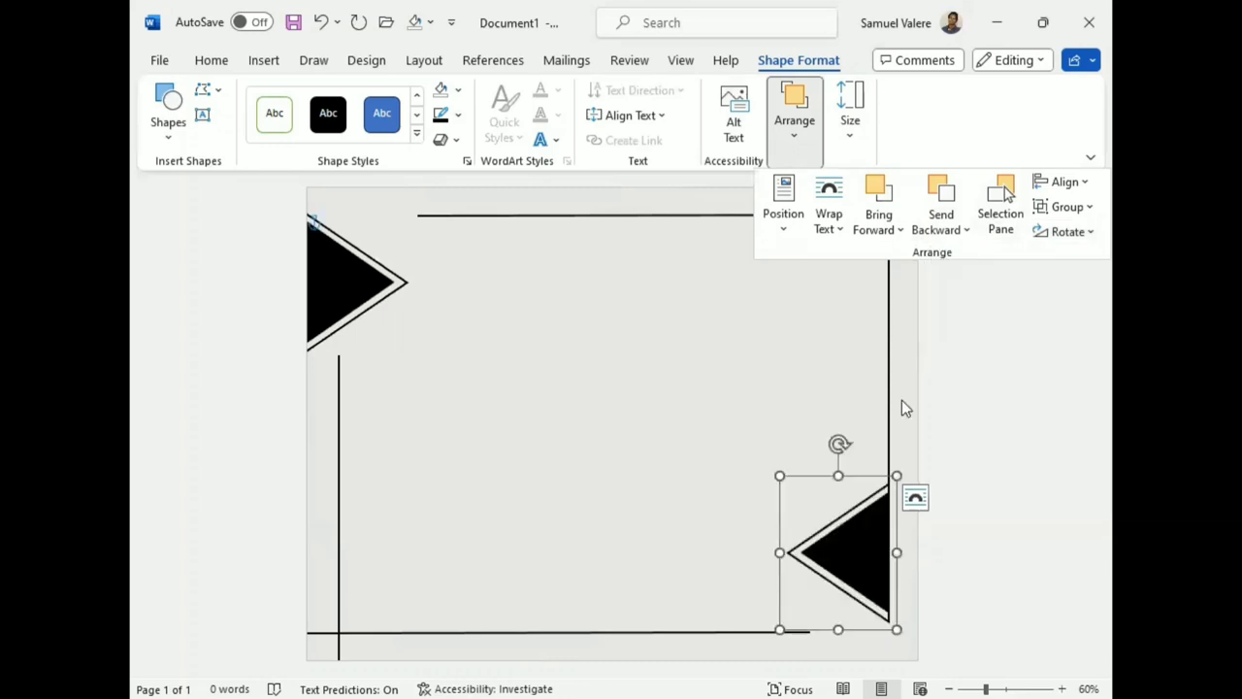
key("Escape")
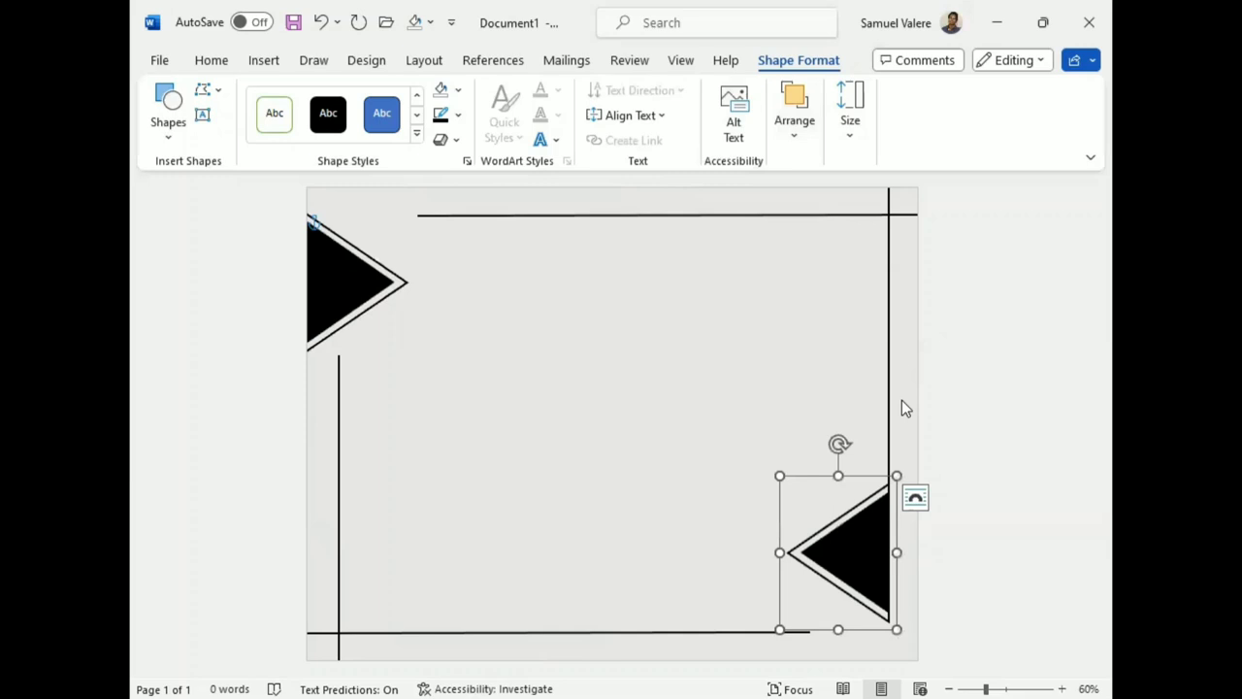
Step: Tuck the flipped triangle against the right page edge in the bottom-right corner
mouse_move(848, 557)
left_mouse_down()
mouse_move(858, 587)
mouse_move(885, 583)
left_mouse_up()
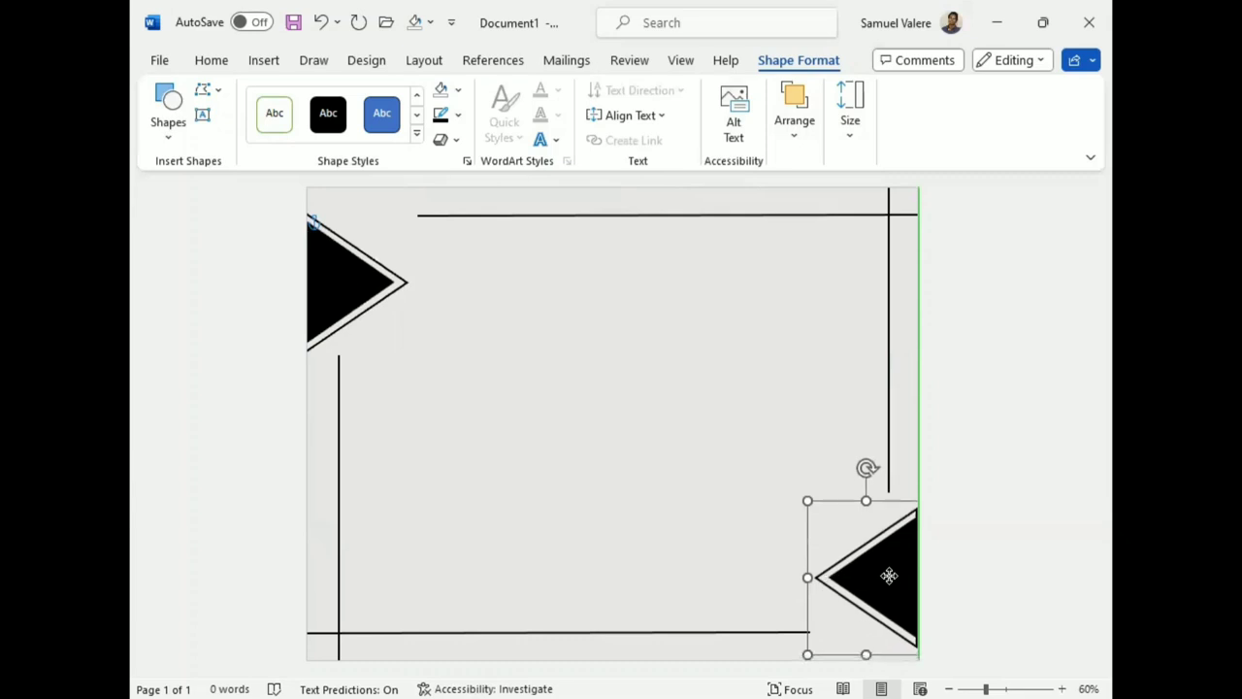
left_click_drag(887, 582, 889, 575)
key("ctrl+Right")
key("ctrl+Right")
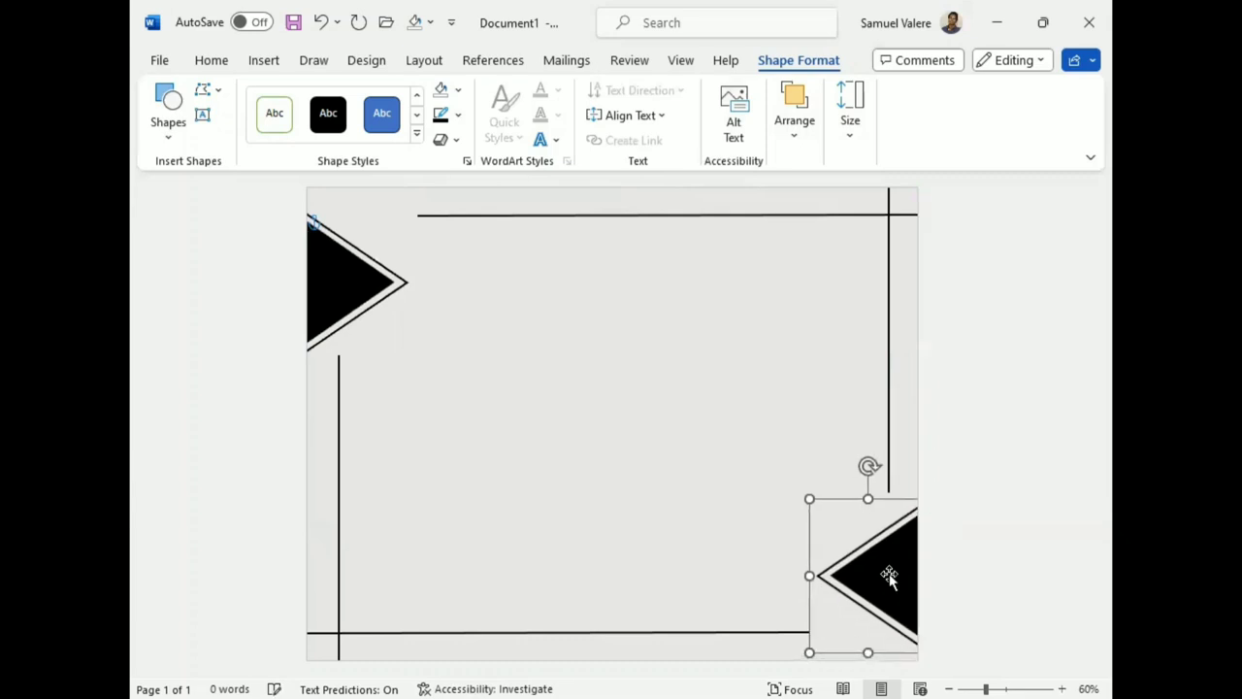
key("ctrl+Right")
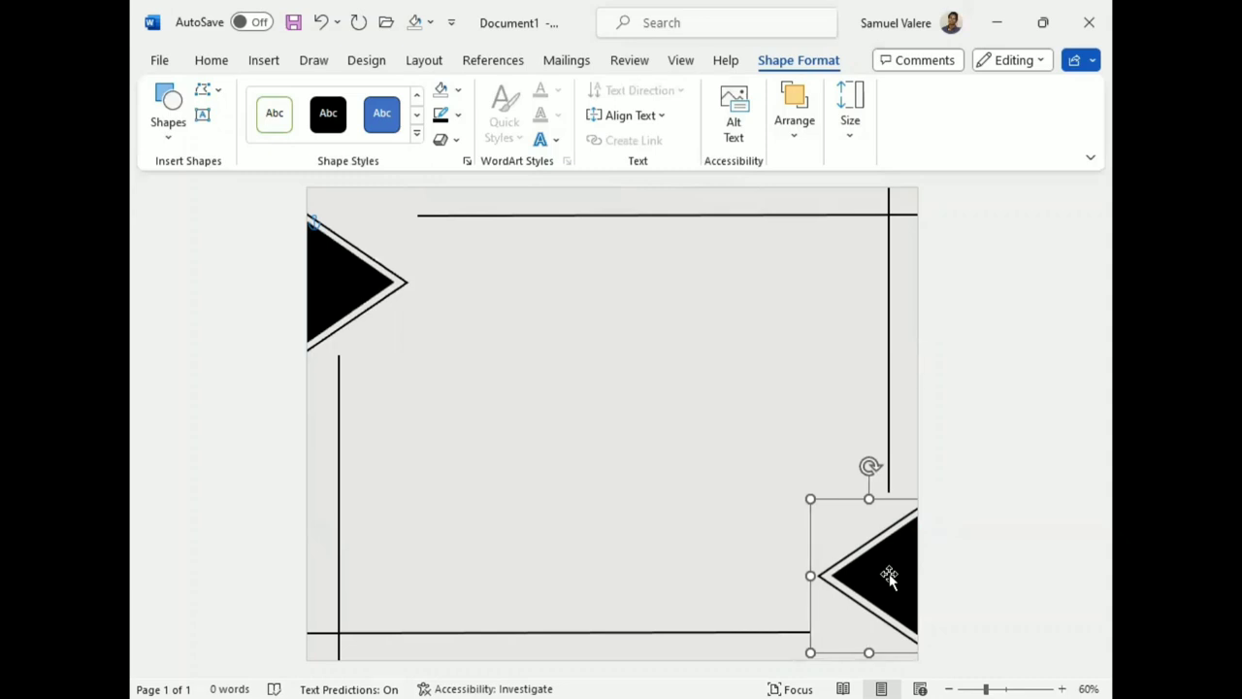
key("ctrl+Up")
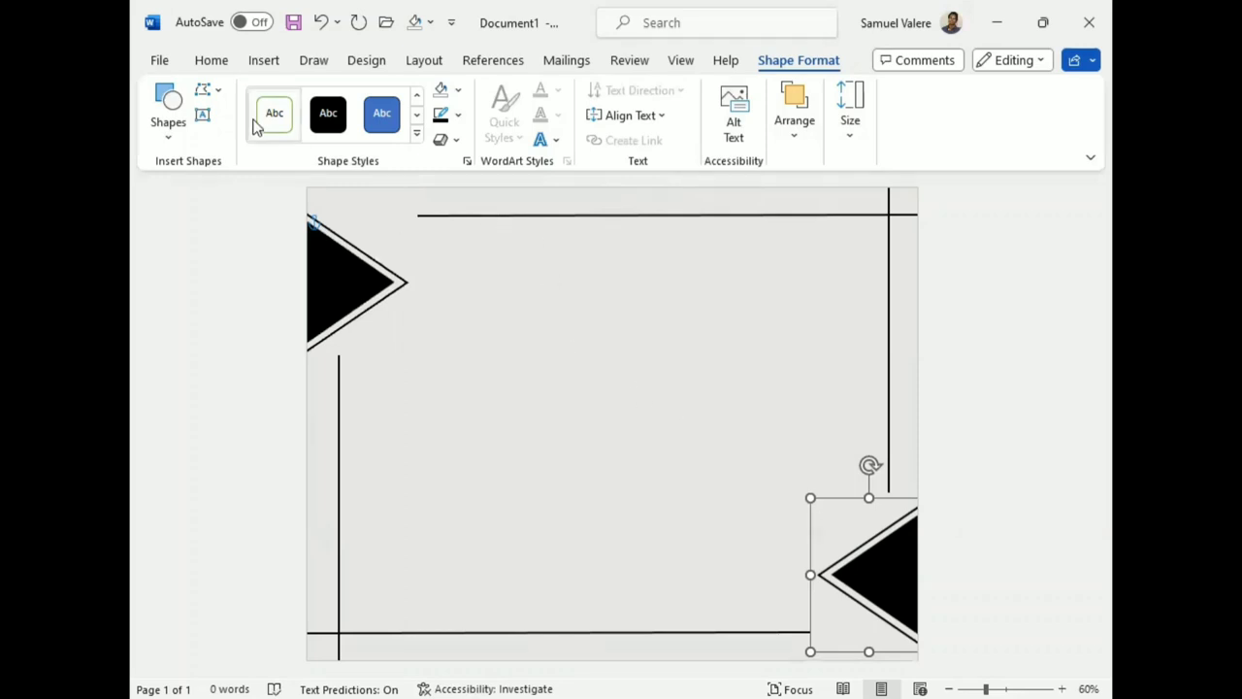
Step: Draw a text box near the top of the page and type the certificate title
left_click(202, 116)
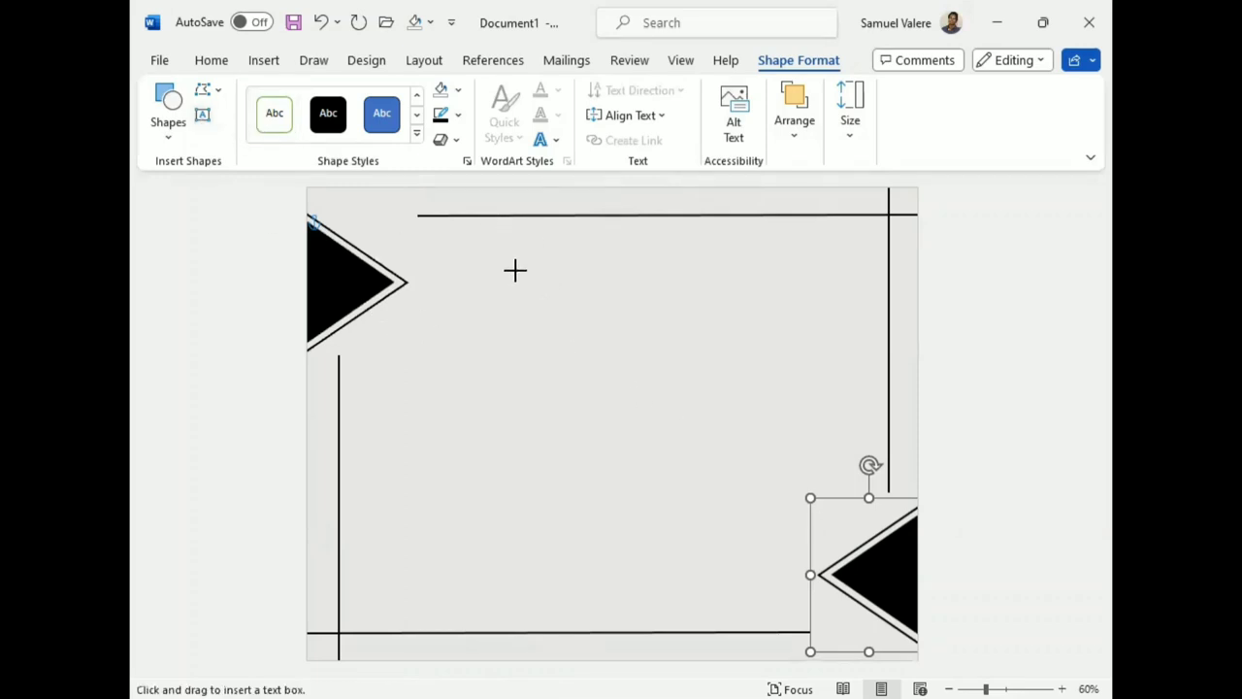
left_click_drag(487, 275, 756, 327)
type("c")
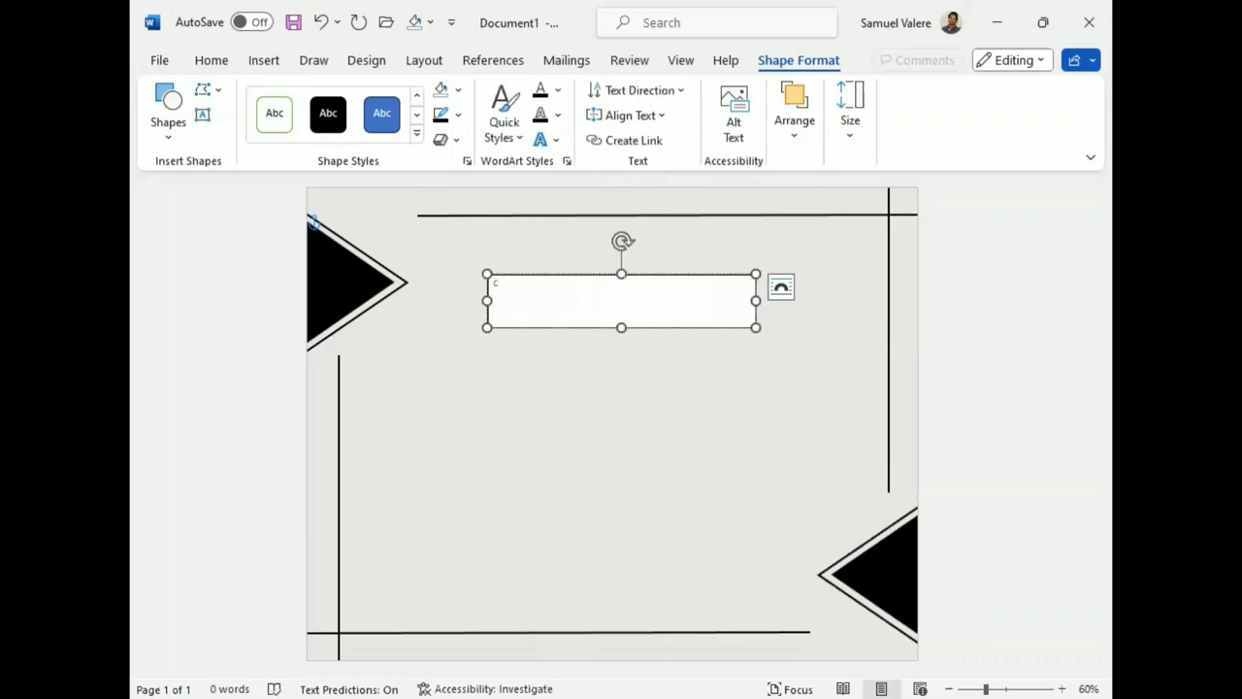
type("ertific")
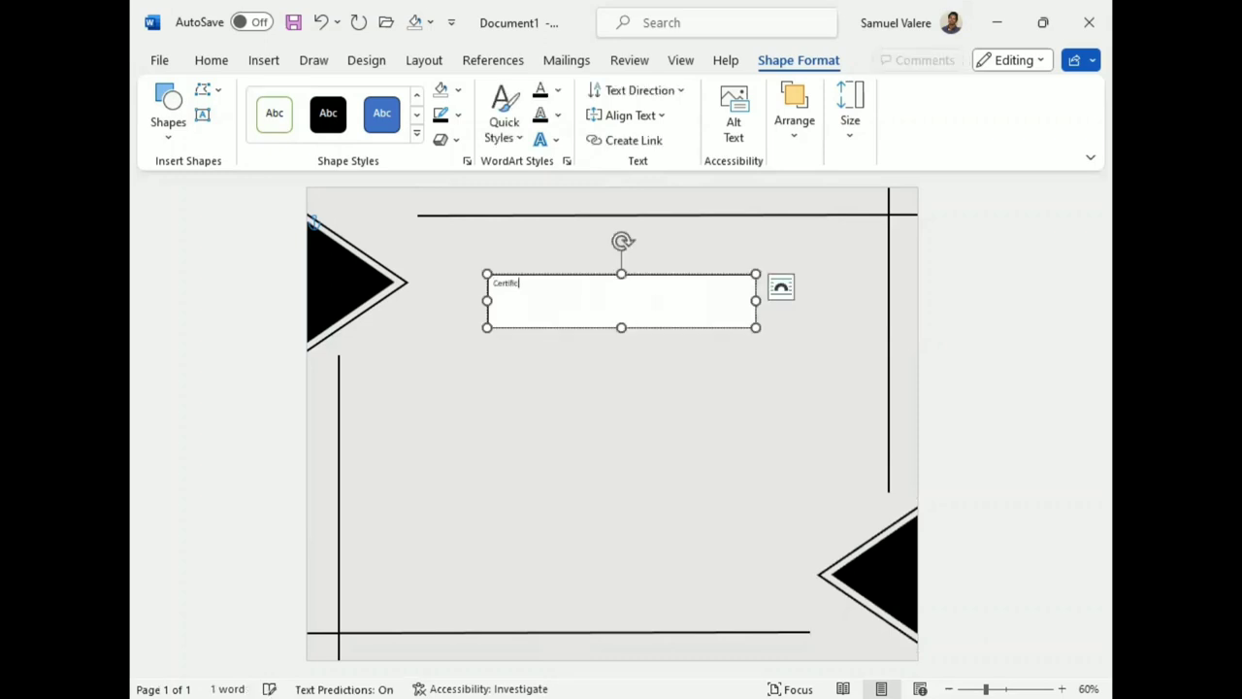
type("ate Of ")
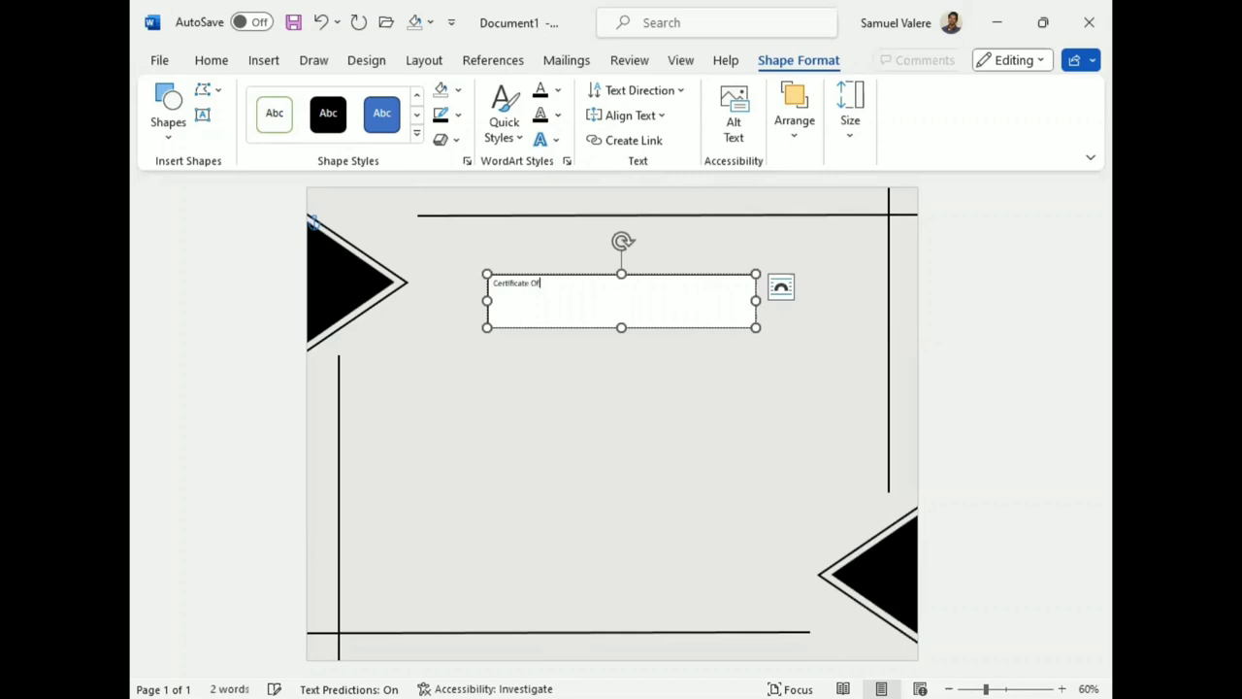
type("A")
type("pprecia")
type("tion")
Step: Centre the title and set it in Georgia 20 pt, all capitals
double_click(529, 282)
left_click(529, 282)
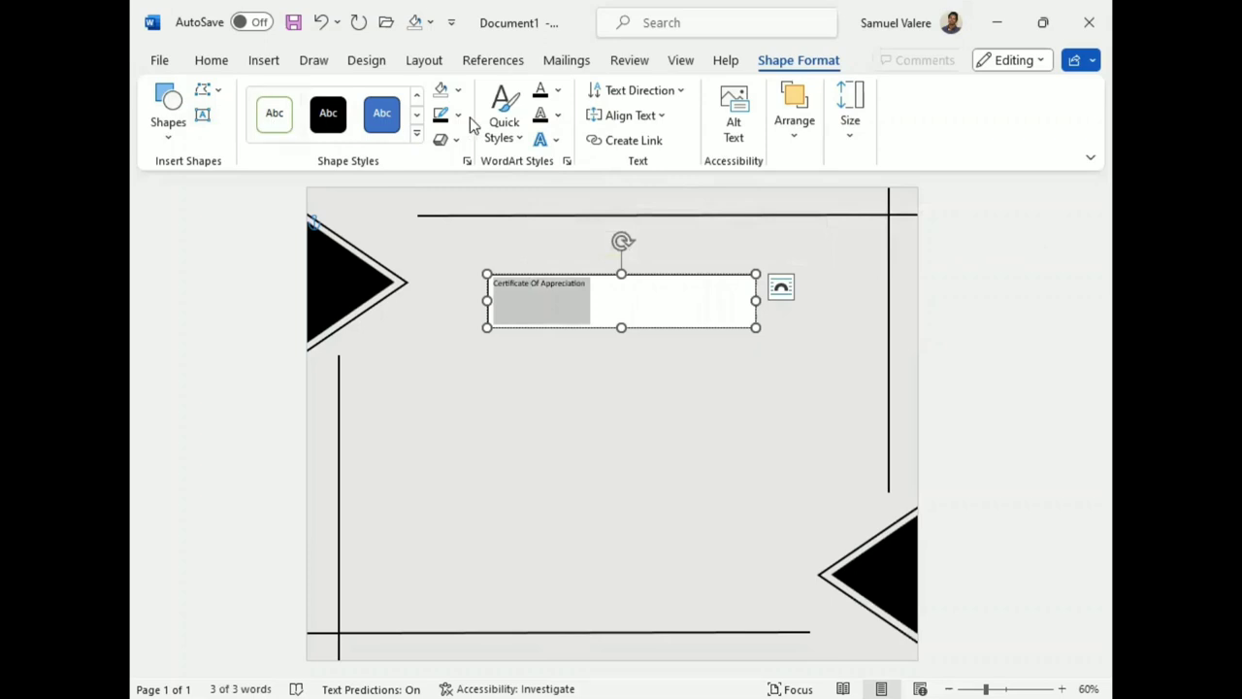
left_click(212, 63)
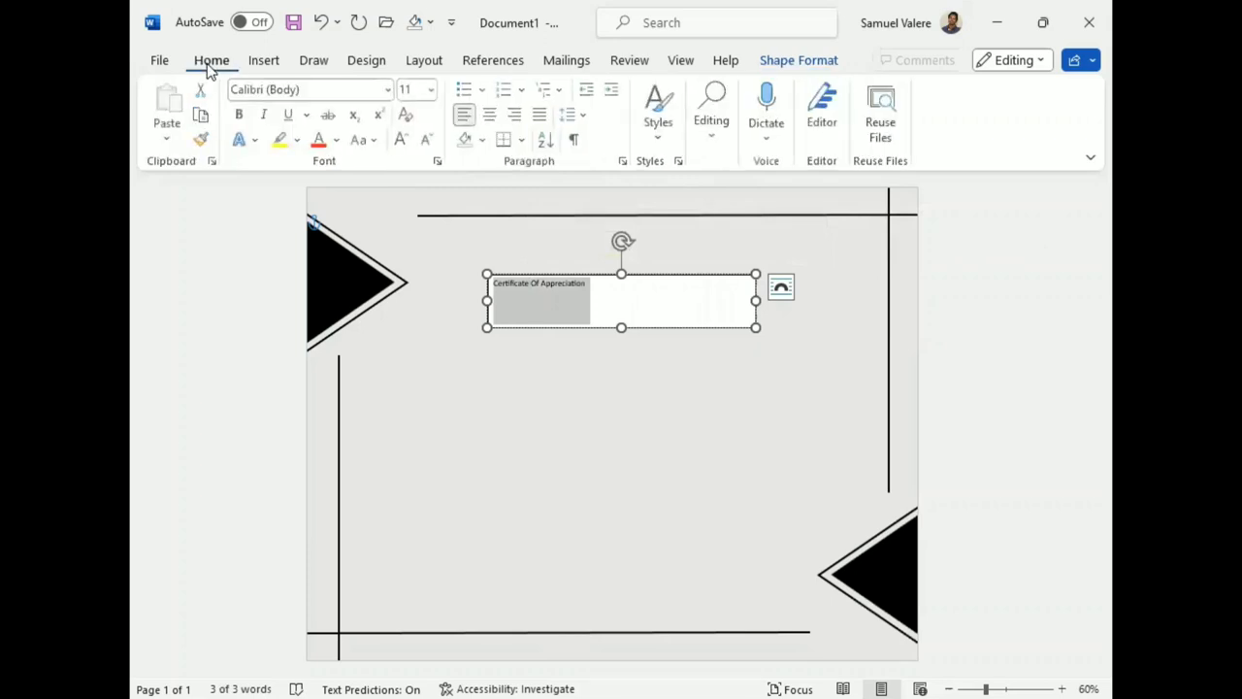
left_click(491, 114)
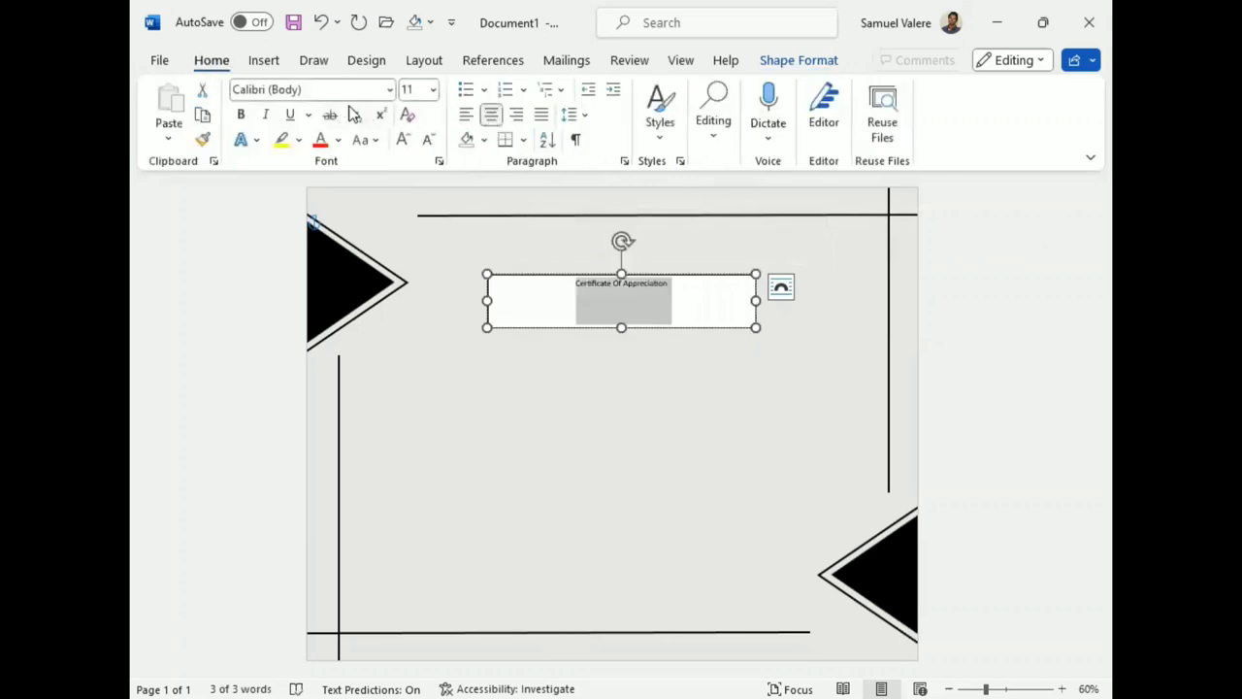
left_click(318, 89)
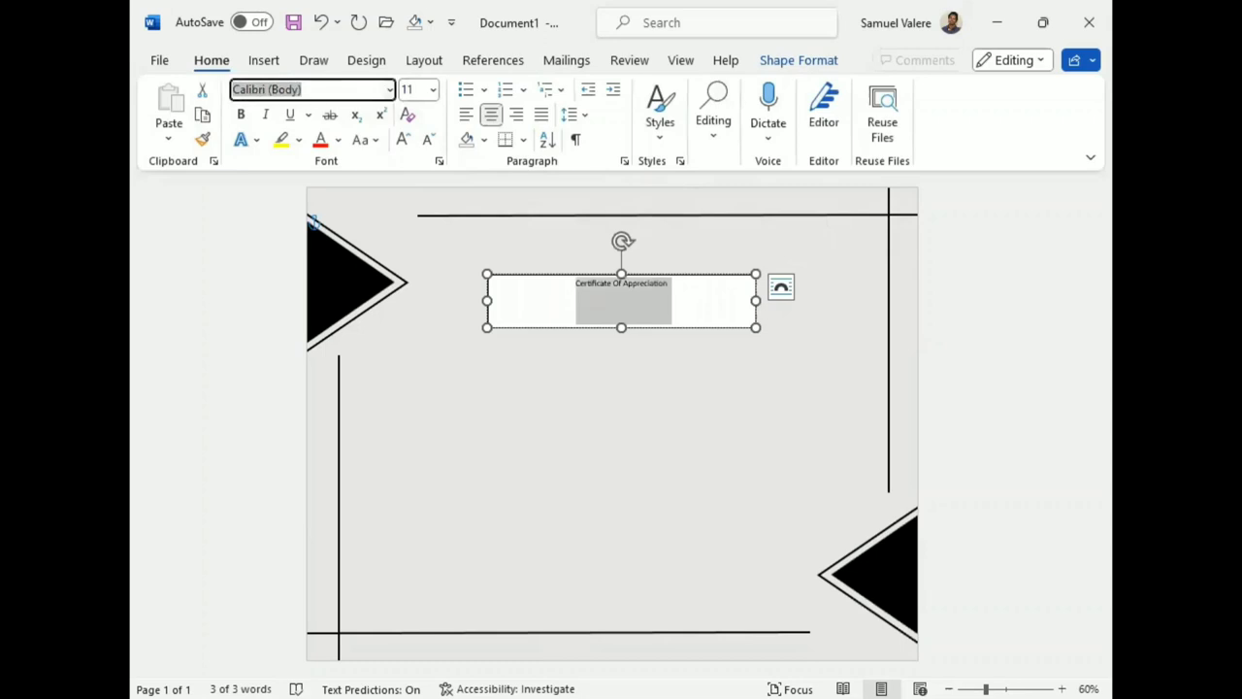
type("Georgia")
key("Return")
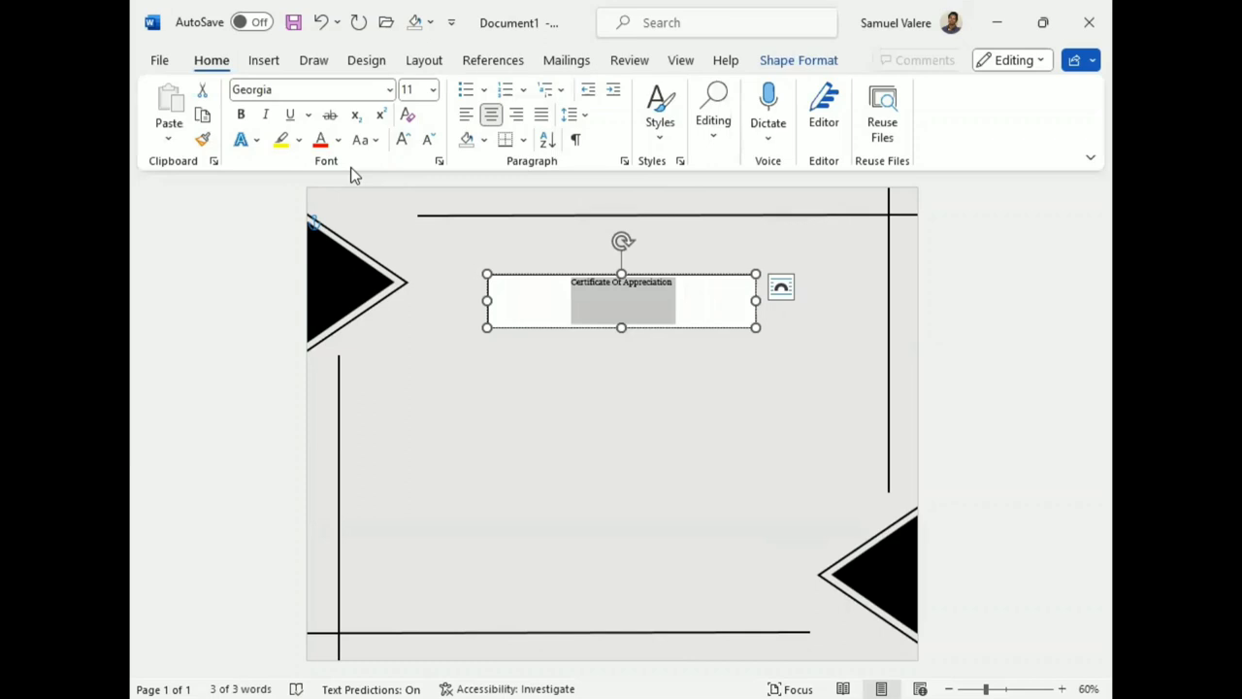
key("ctrl+shift+period")
key("ctrl+shift+period")
key("ctrl+shift+period")
key("ctrl+shift+period")
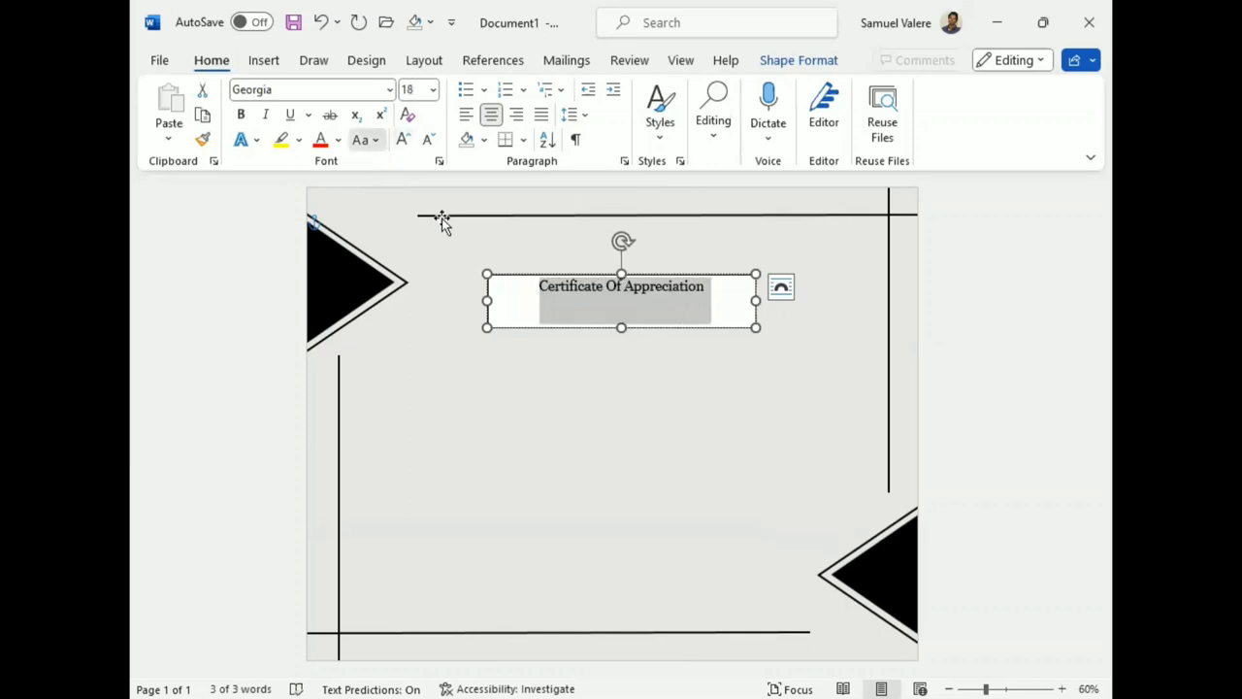
key("shift+F3")
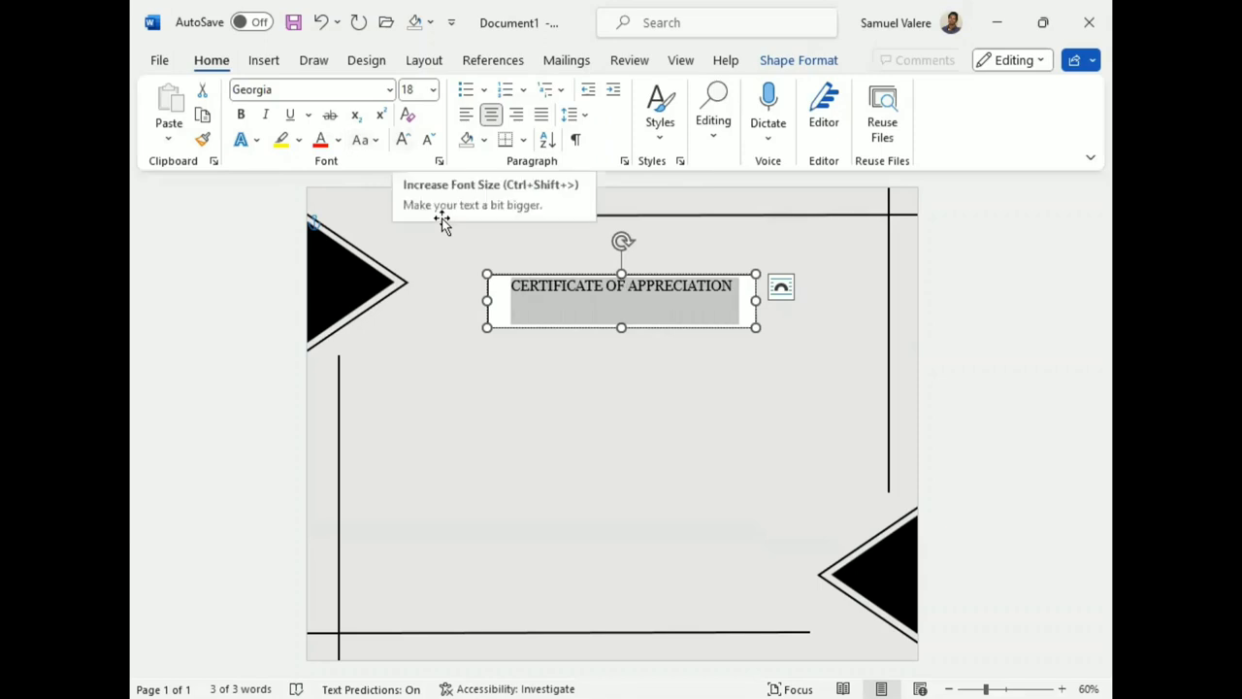
key("ctrl+shift+period")
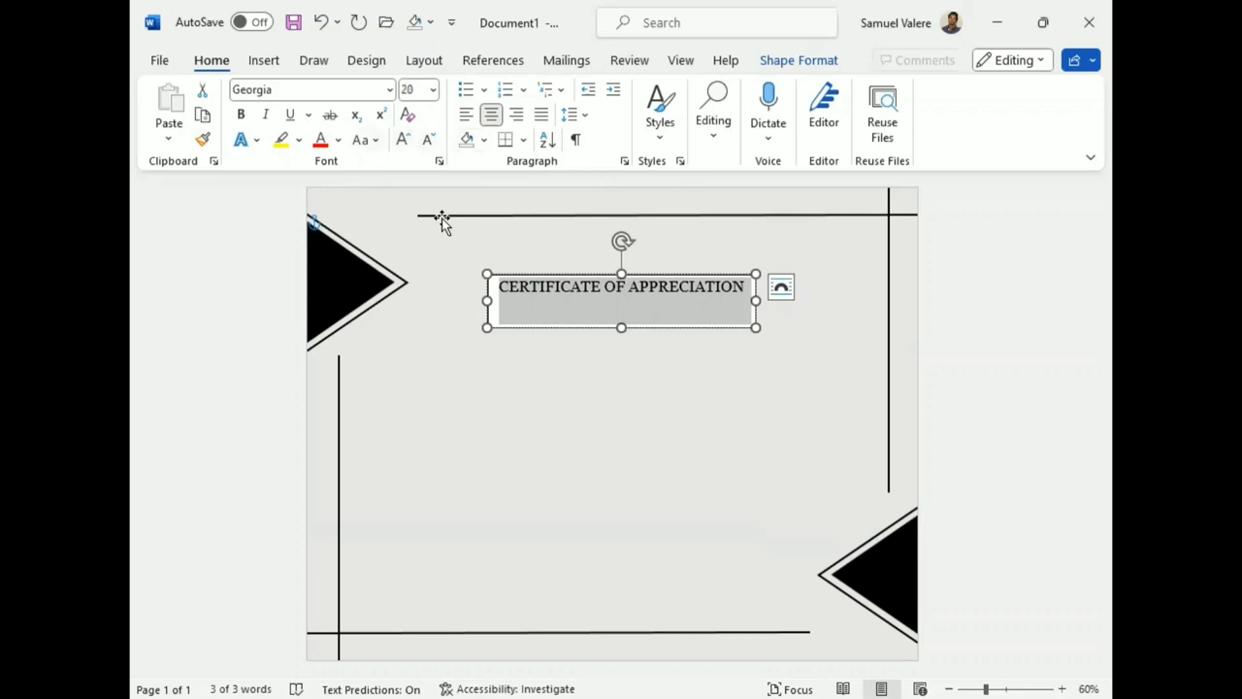
Step: Set the title's character spacing to Expanded by 2 pt and widen its box
key("ctrl+d")
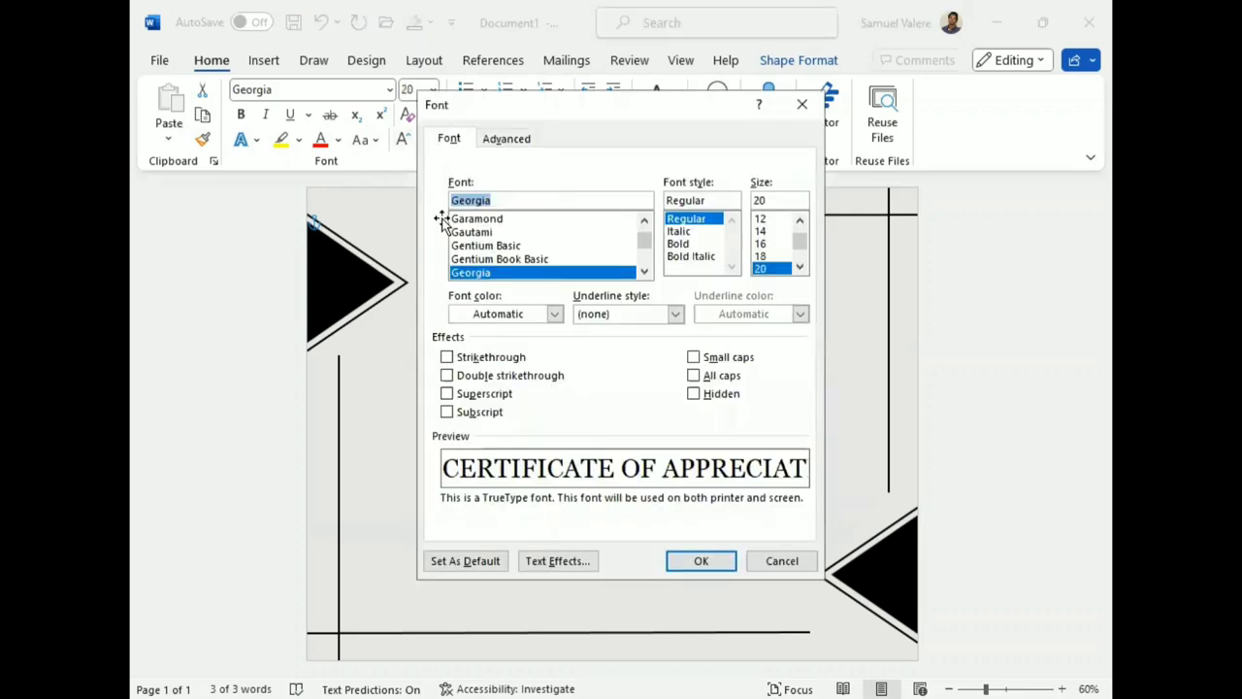
left_click(506, 139)
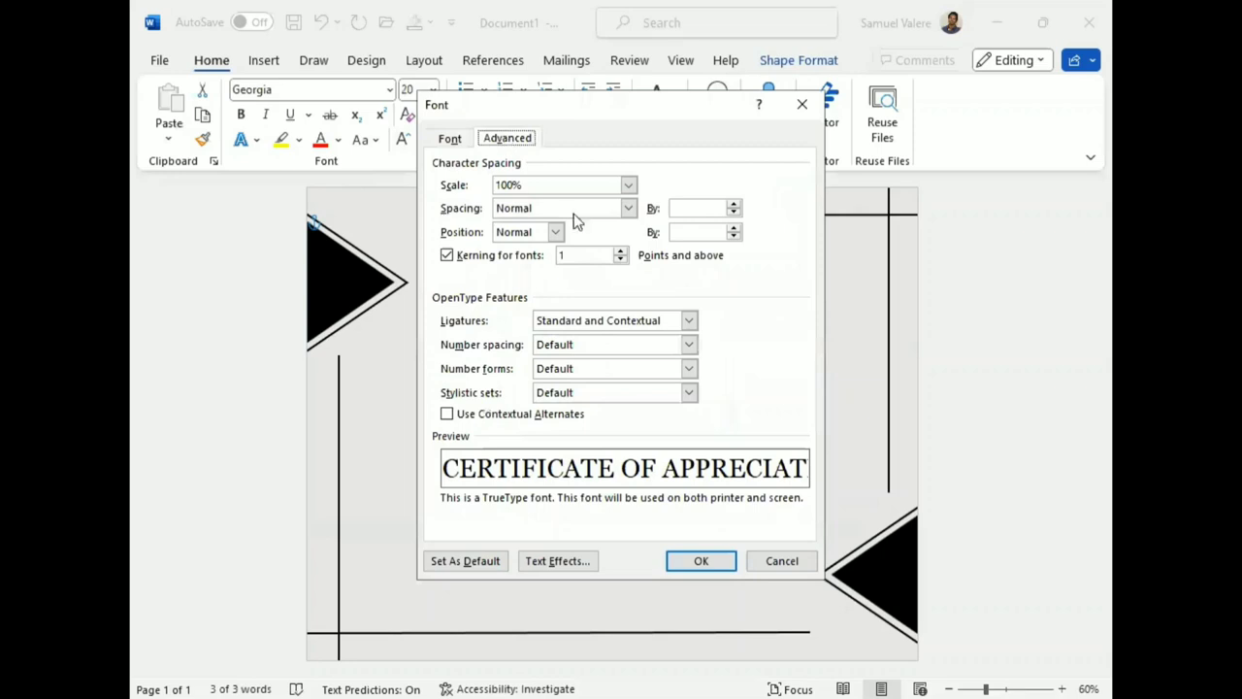
left_click(631, 209)
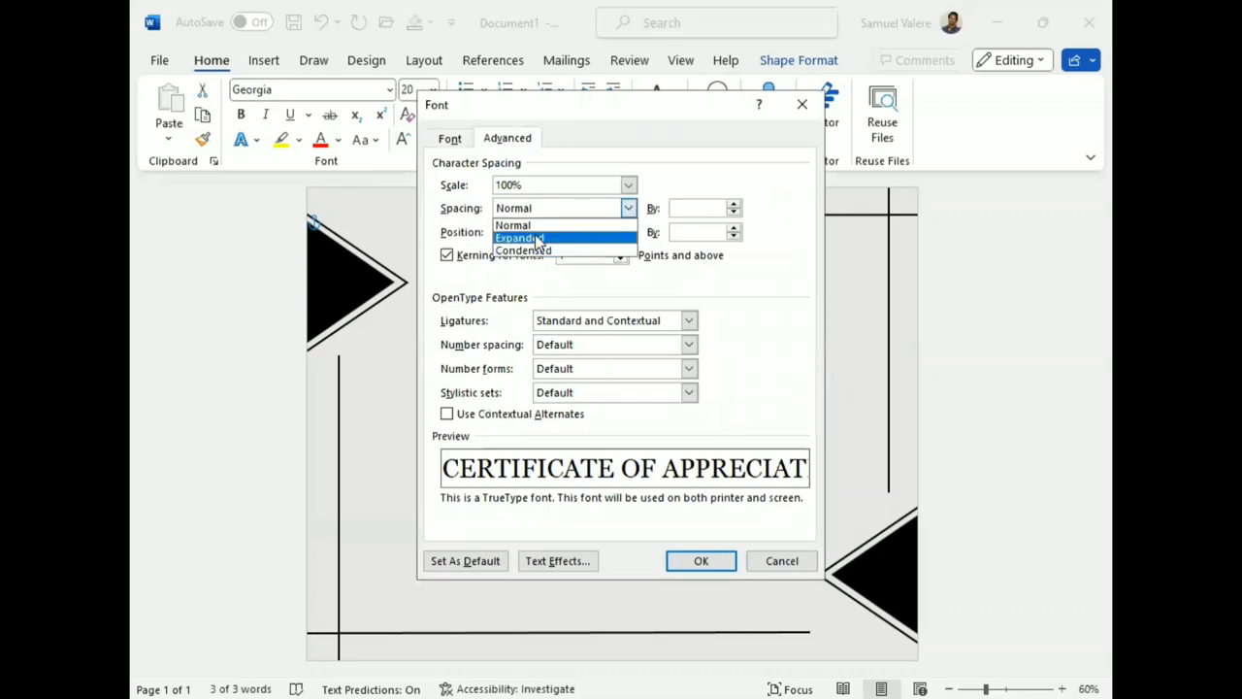
left_click(718, 208)
left_click(682, 208)
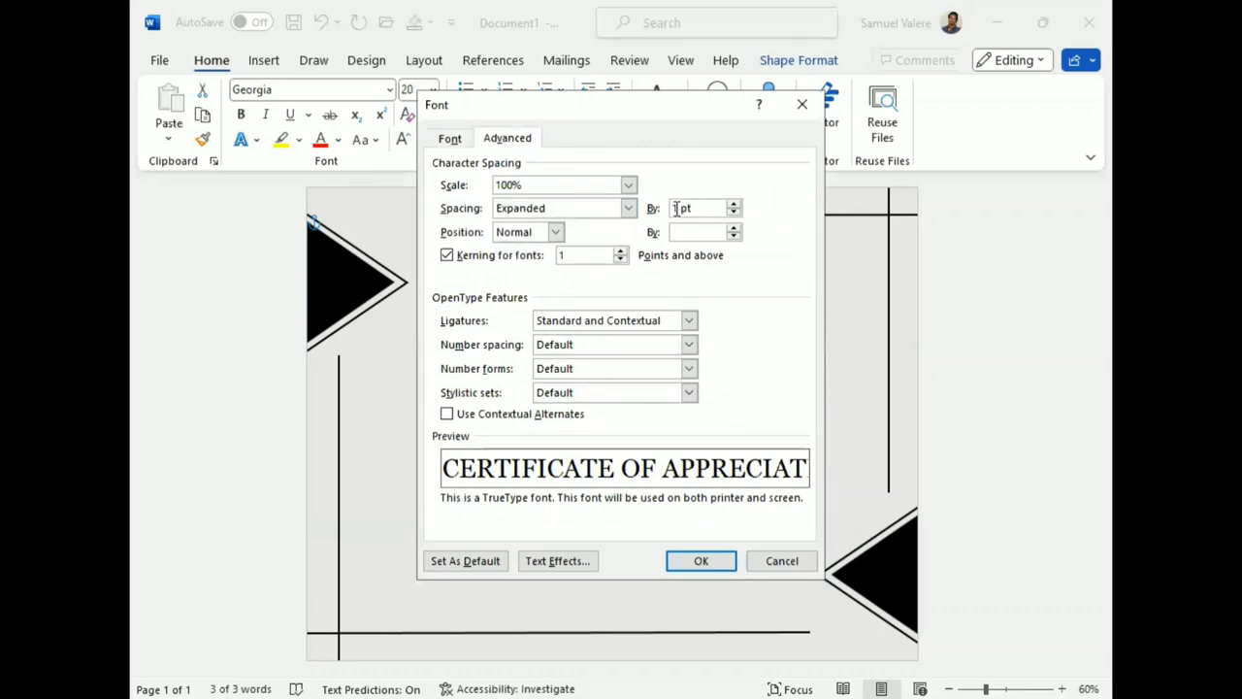
key("BackSpace")
type("2")
left_click(700, 561)
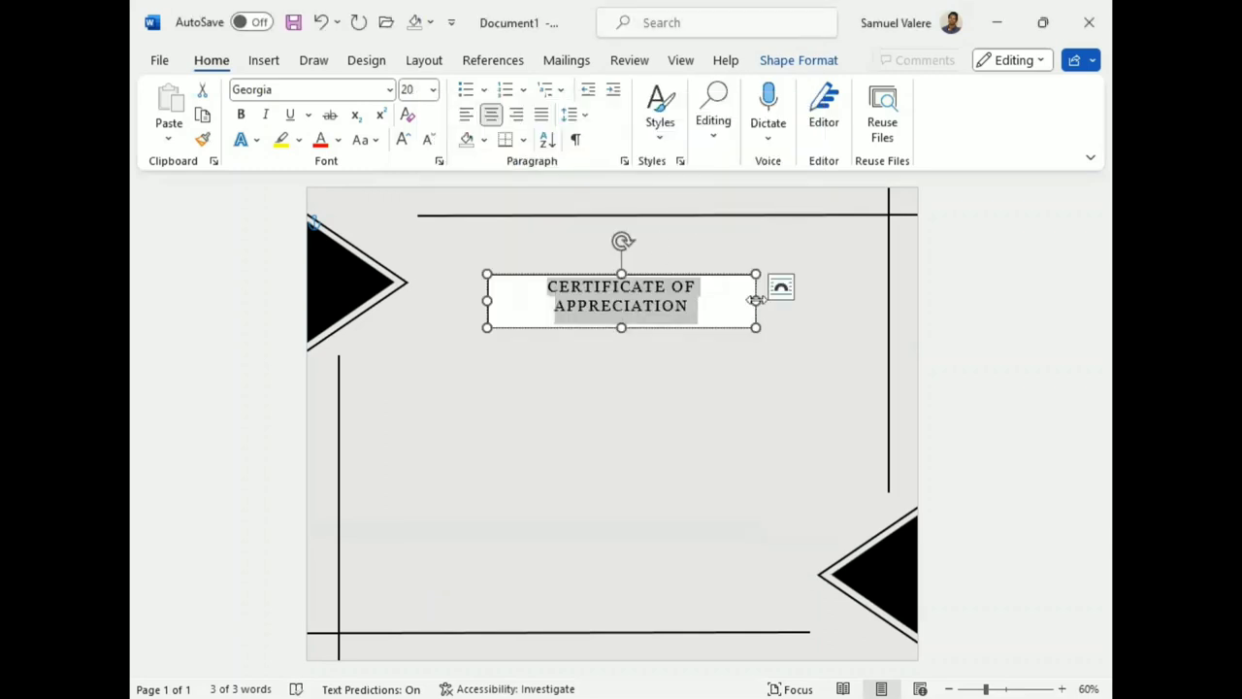
left_click_drag(756, 301, 829, 301)
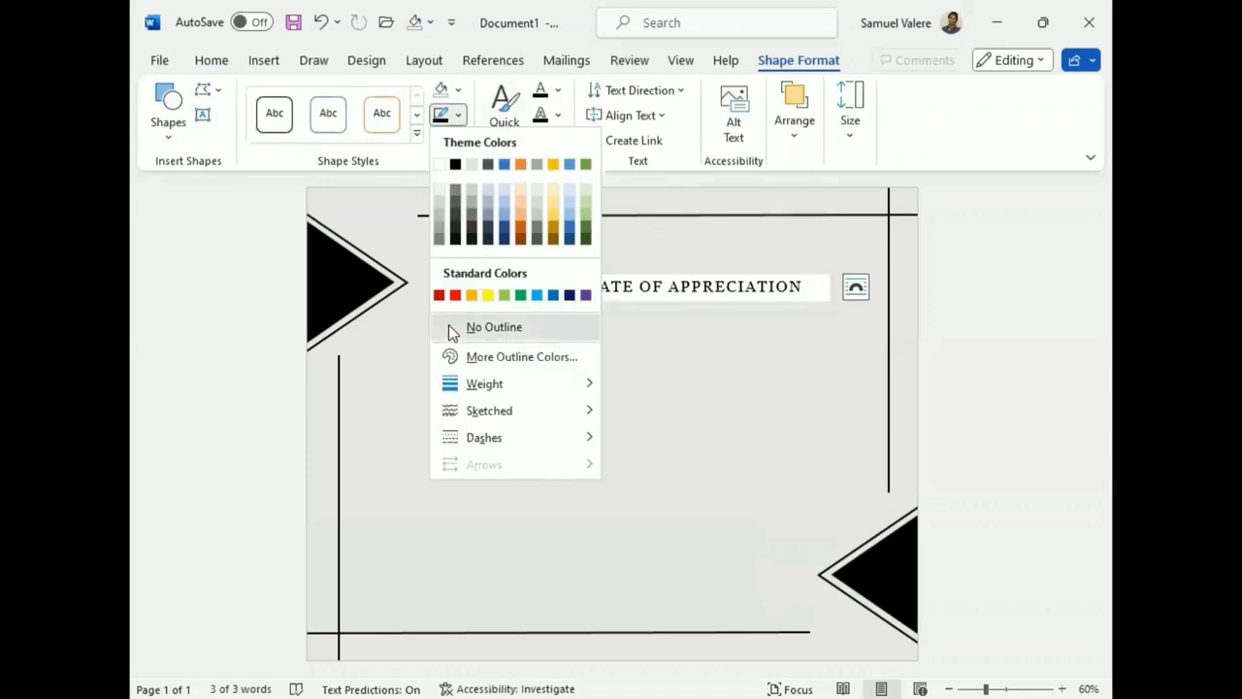
Step: Make the title box No Outline and No Fill, then centre it horizontally
left_click(448, 324)
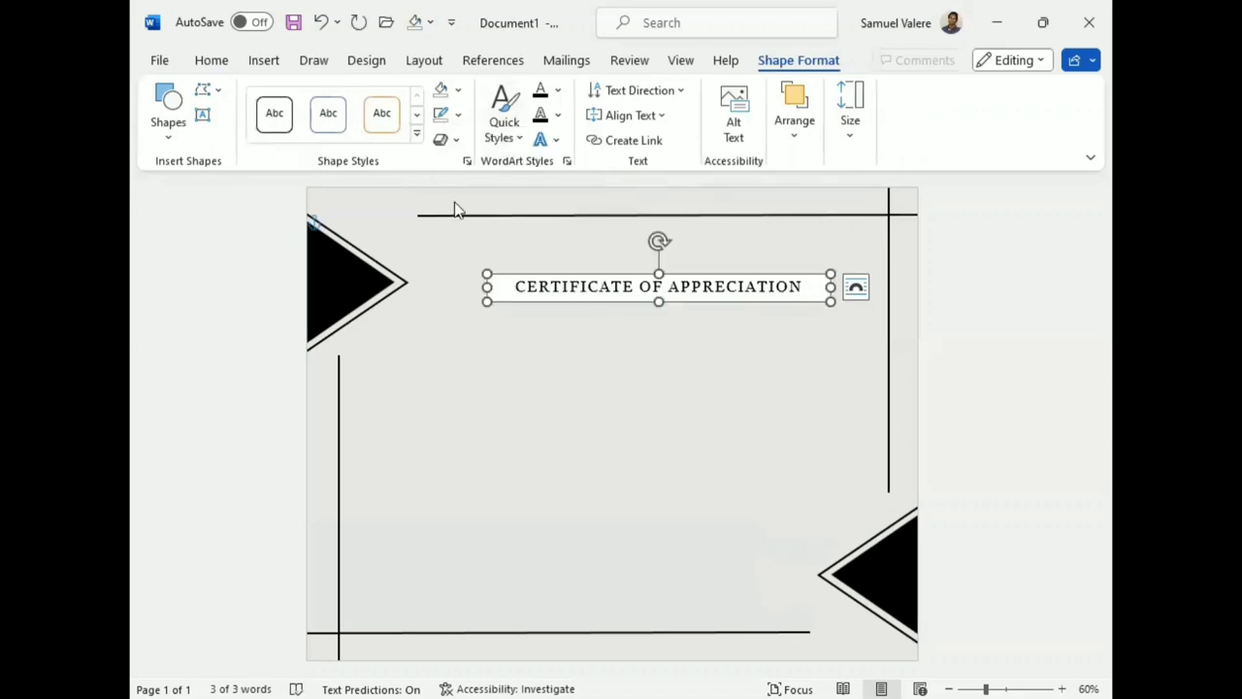
left_click(458, 89)
left_click(449, 300)
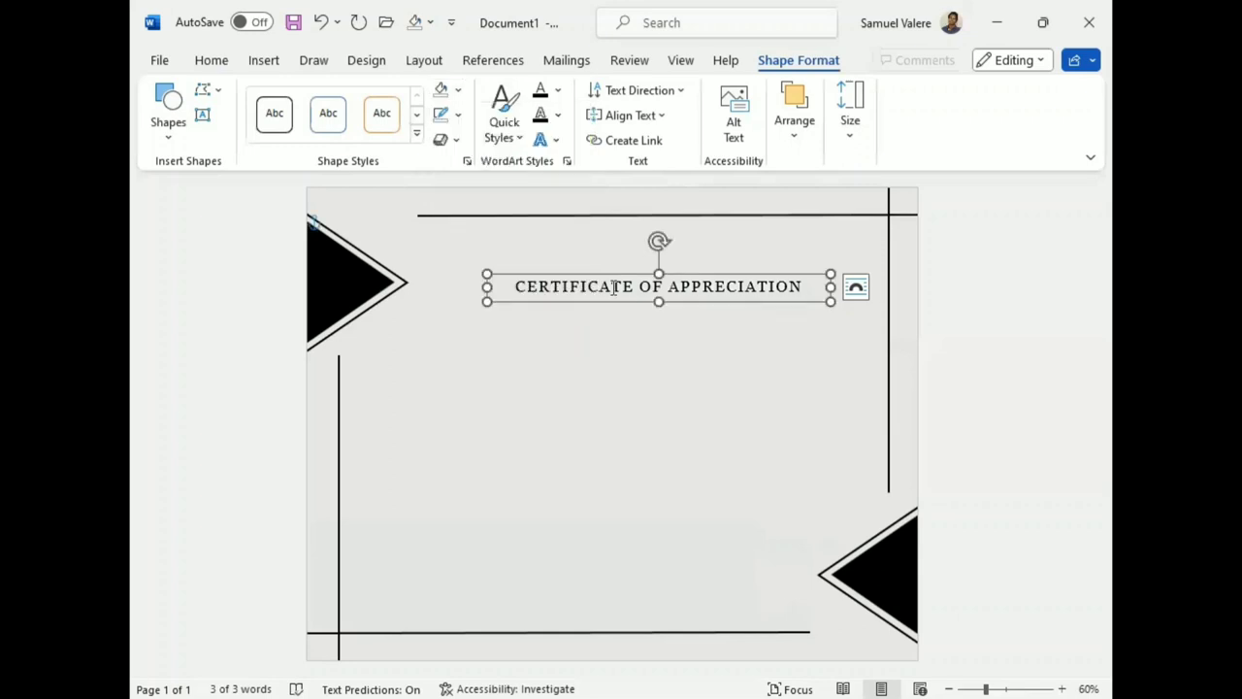
left_click_drag(633, 293, 585, 290)
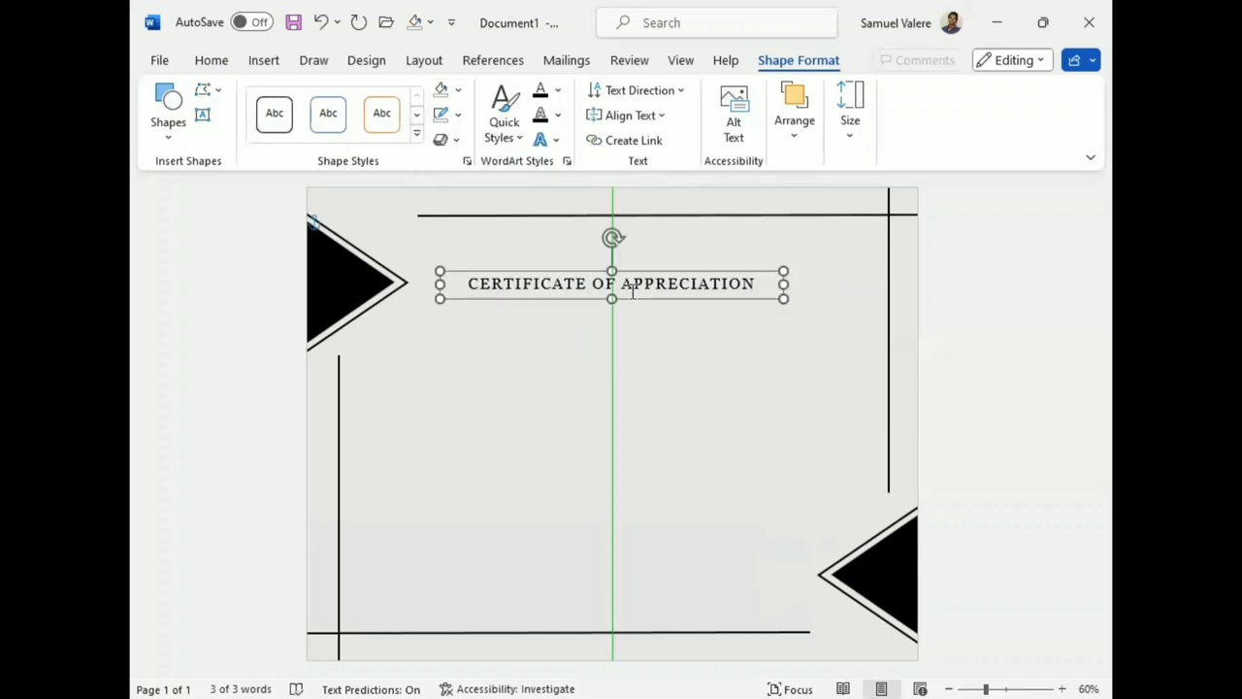
key("Up")
key("Up")
key("Up")
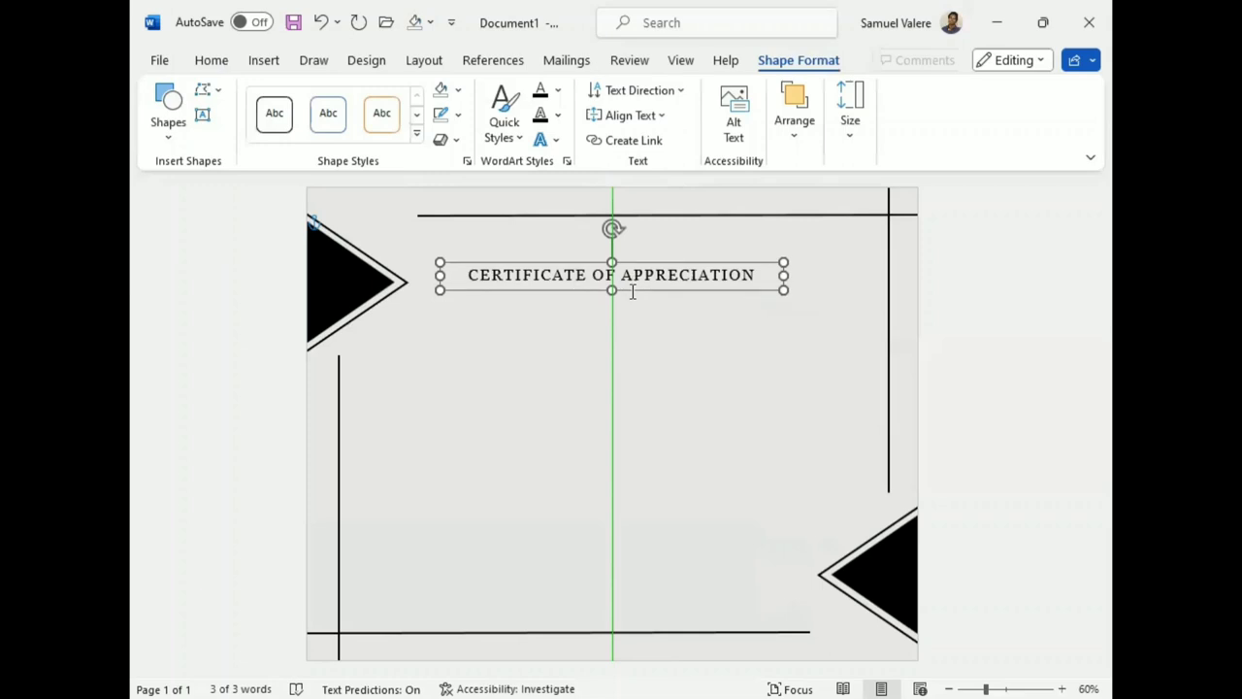
key("Down")
key("Down")
key("Down")
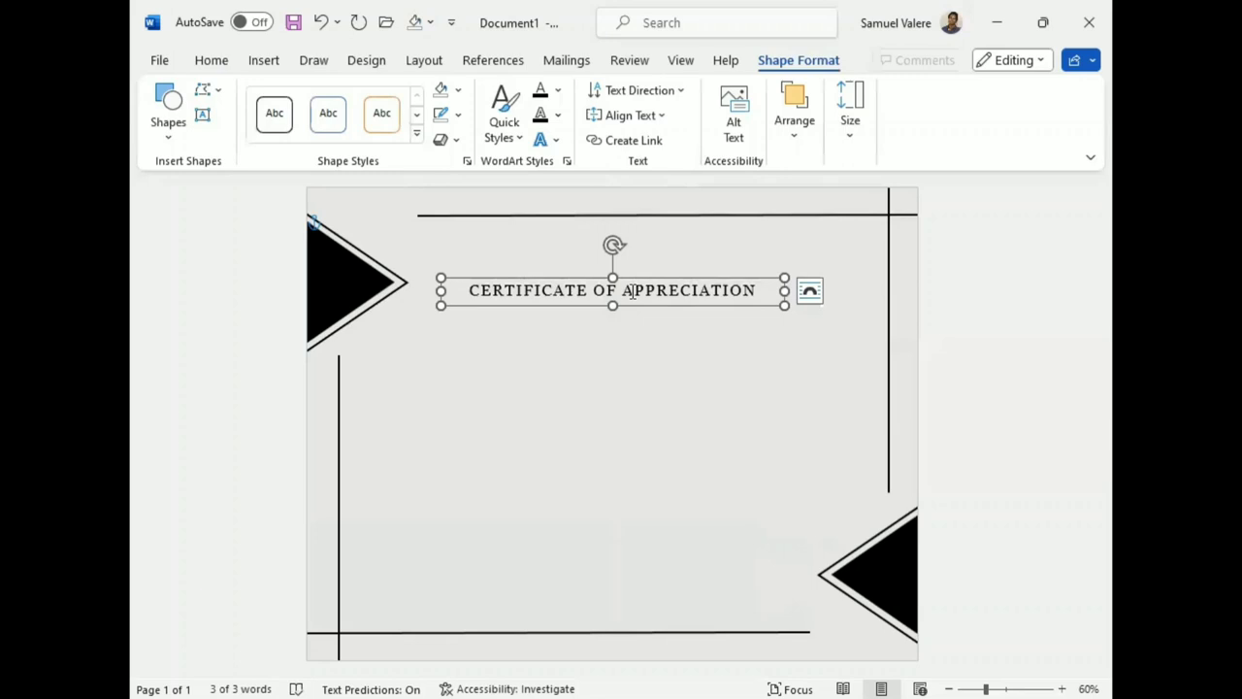
Step: Duplicate the title box directly beneath the original and select the copy's text
left_click_drag(620, 304, 627, 338)
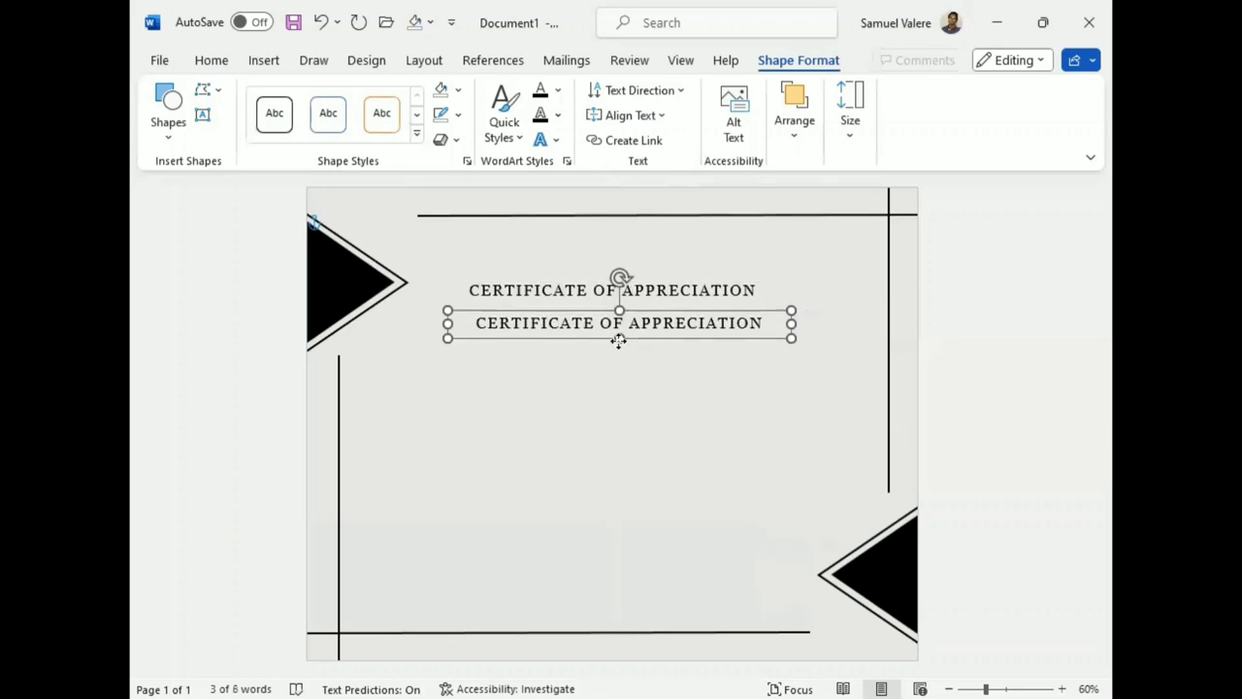
left_click_drag(618, 341, 617, 341)
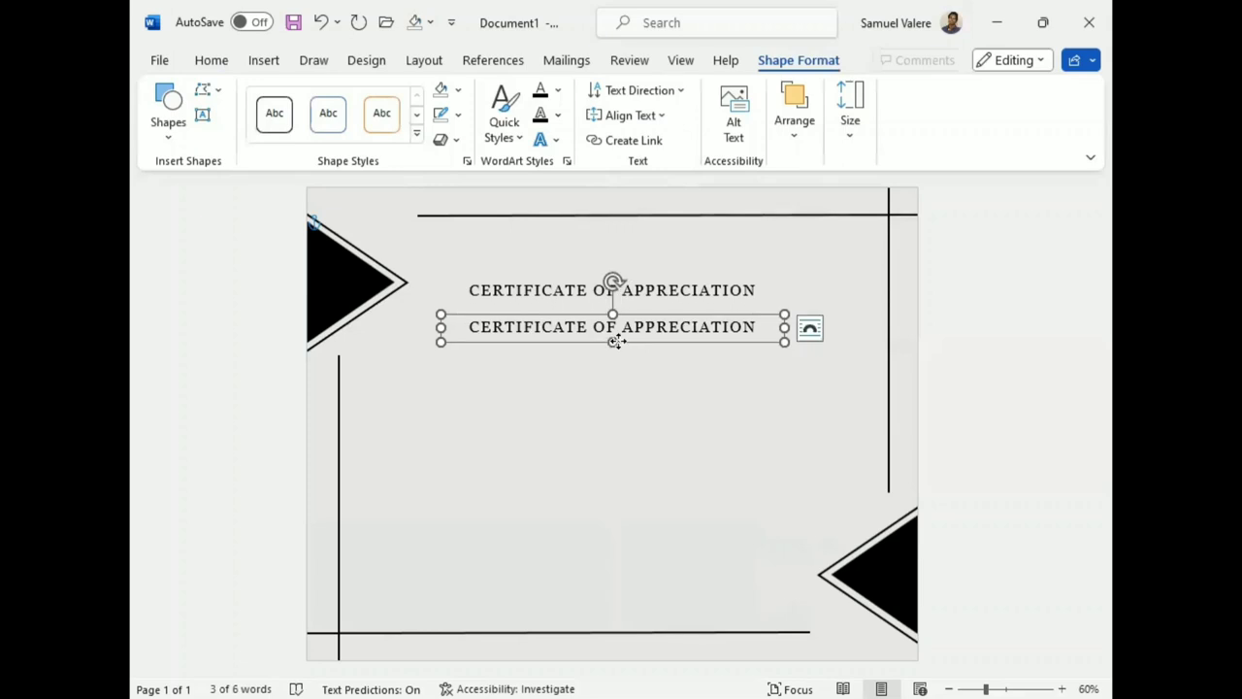
double_click(615, 340)
triple_click(615, 340)
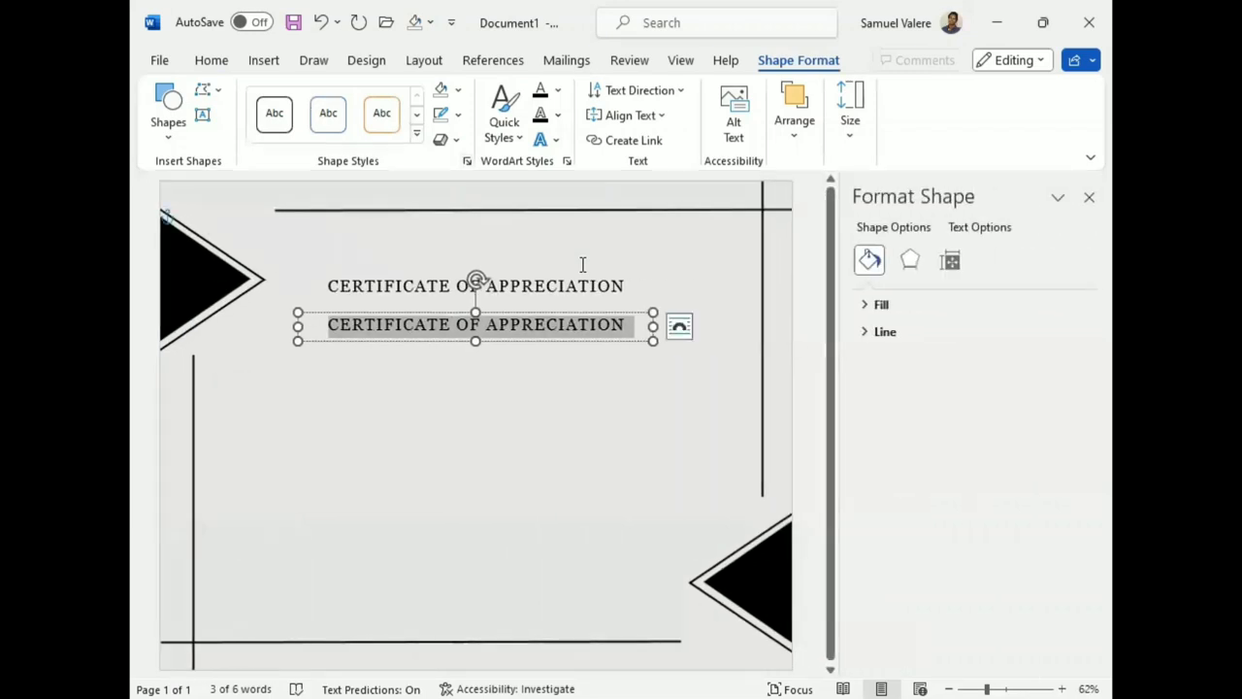
left_click(1089, 197)
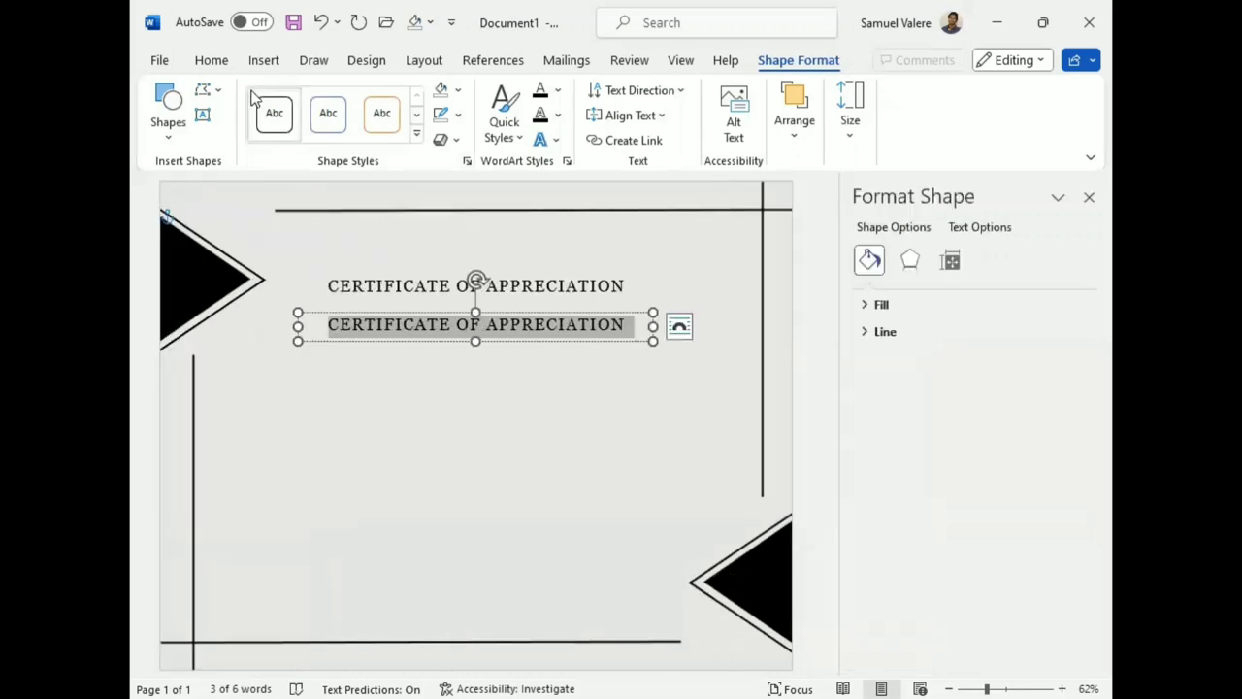
left_click(212, 60)
left_click(1088, 199)
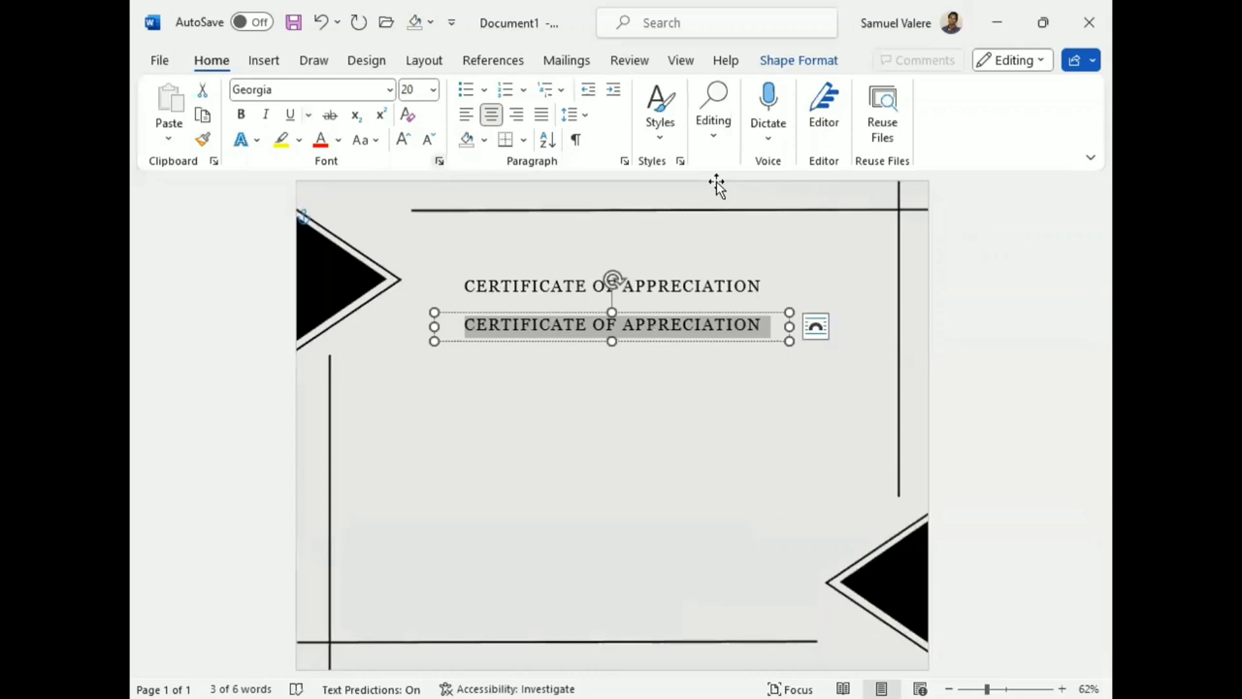
Step: Reset the copied text's letter spacing to Normal
key("ctrl+d")
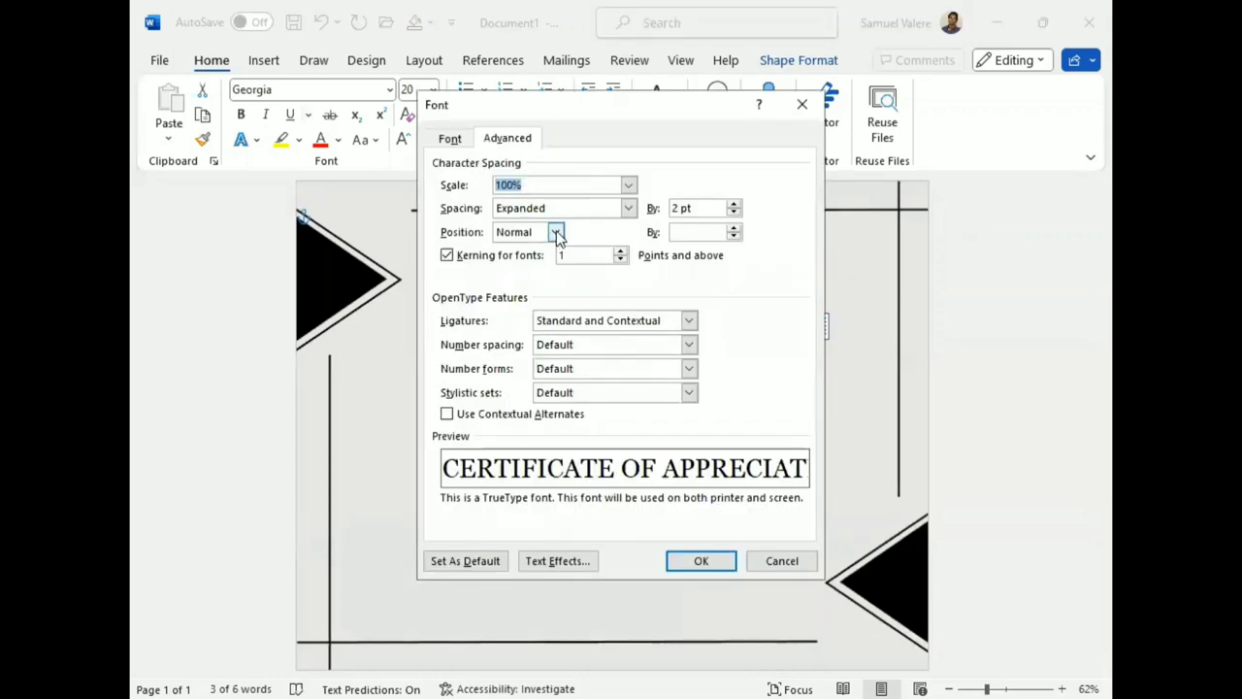
left_click(629, 208)
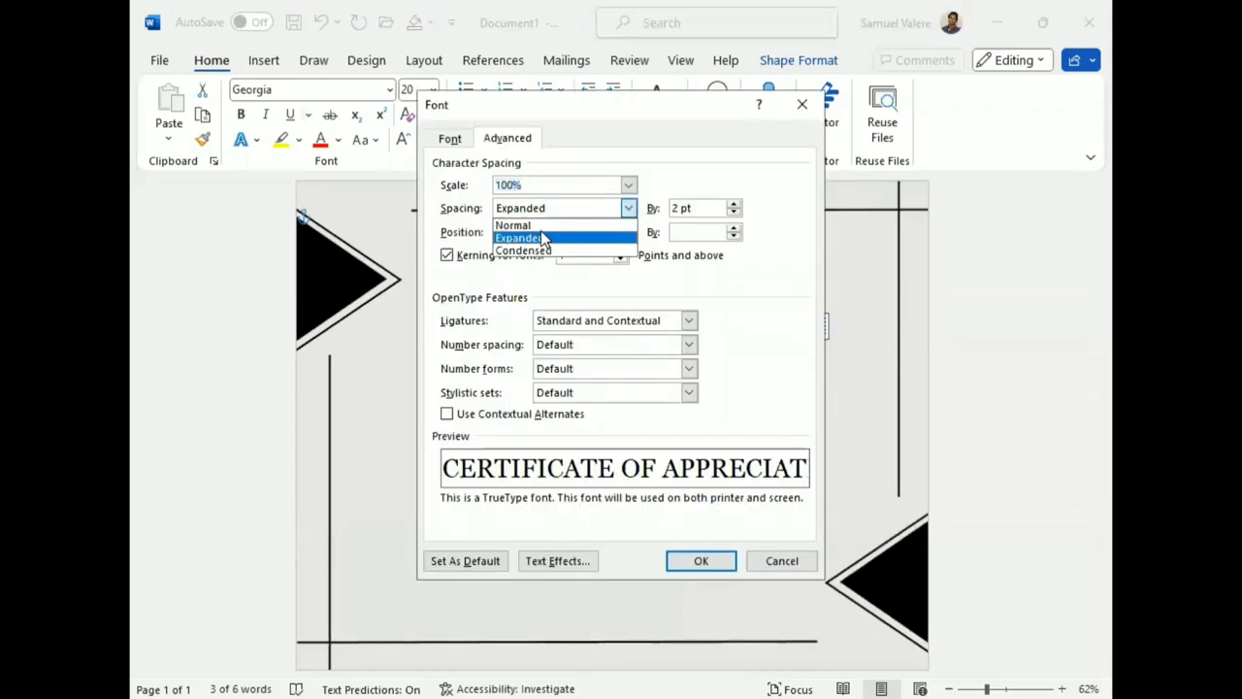
left_click(524, 225)
left_click(699, 561)
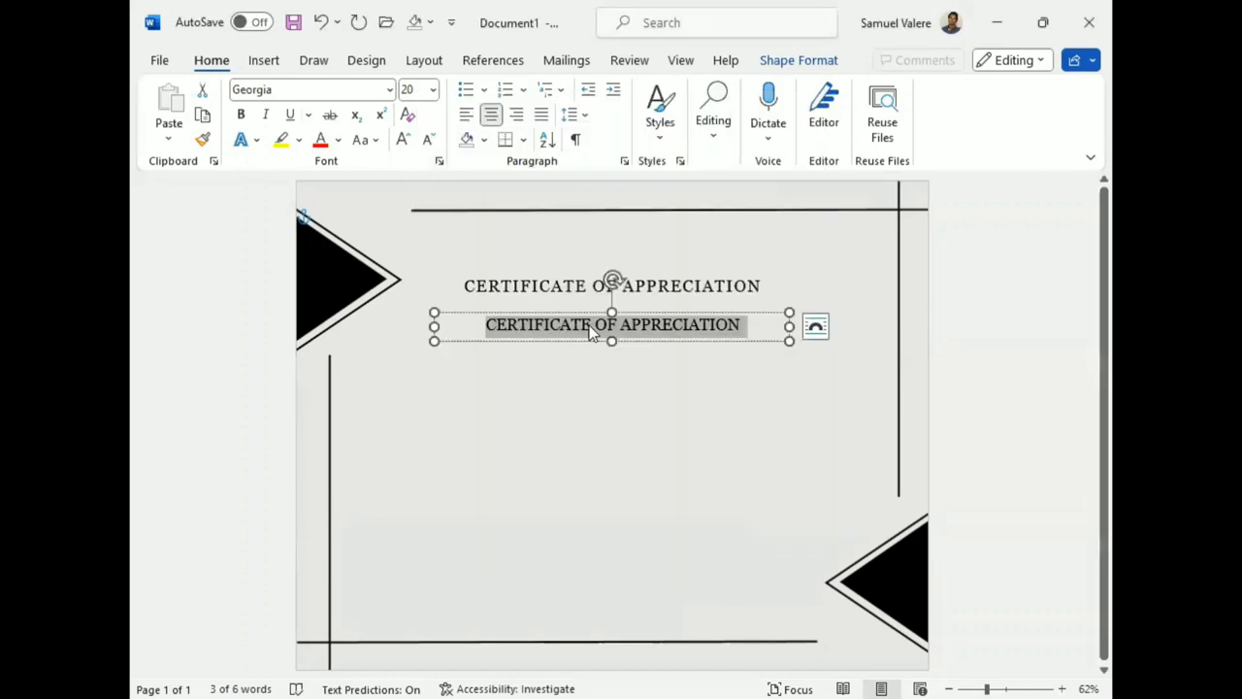
Step: Type 'This Award Is Proudly Presented To' into the copy and shrink it to 18 pt
type("This ")
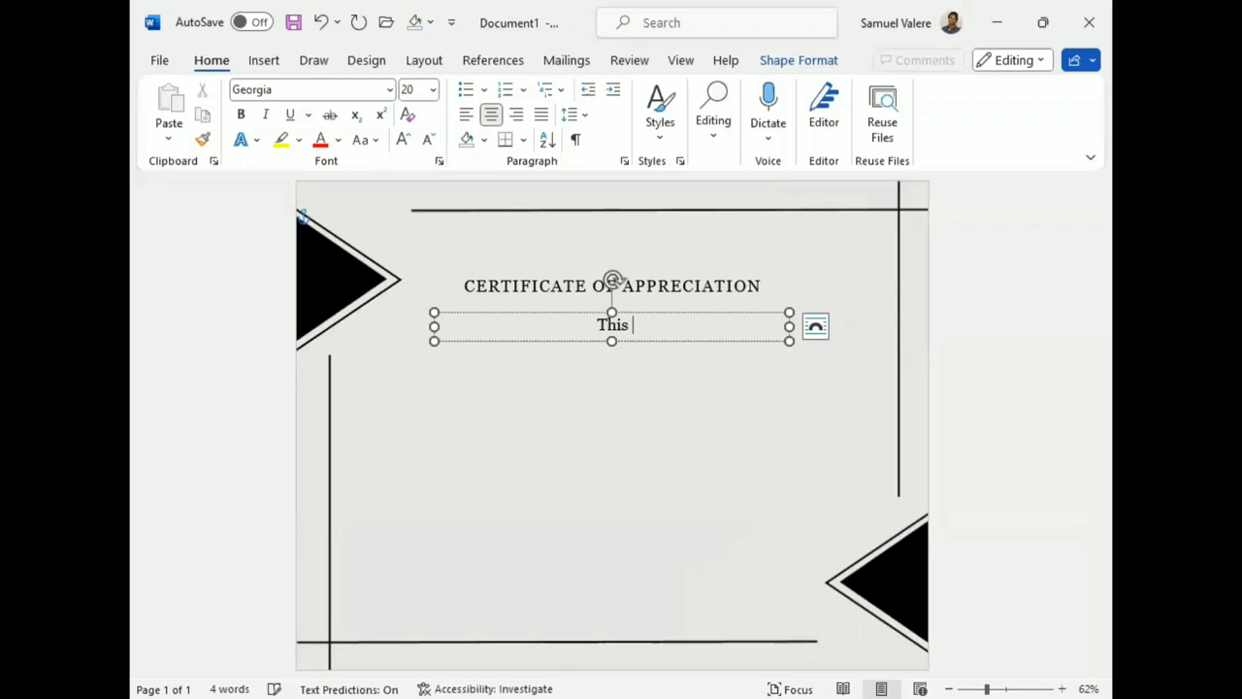
type("Award")
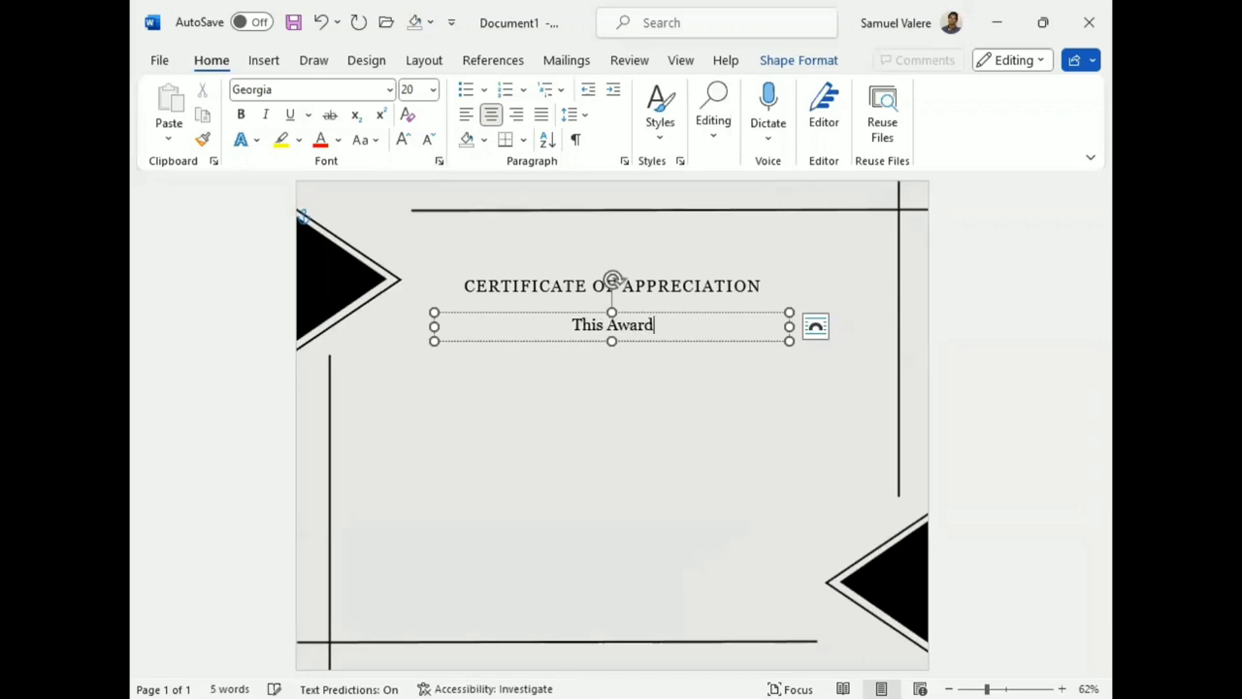
type(" Is P")
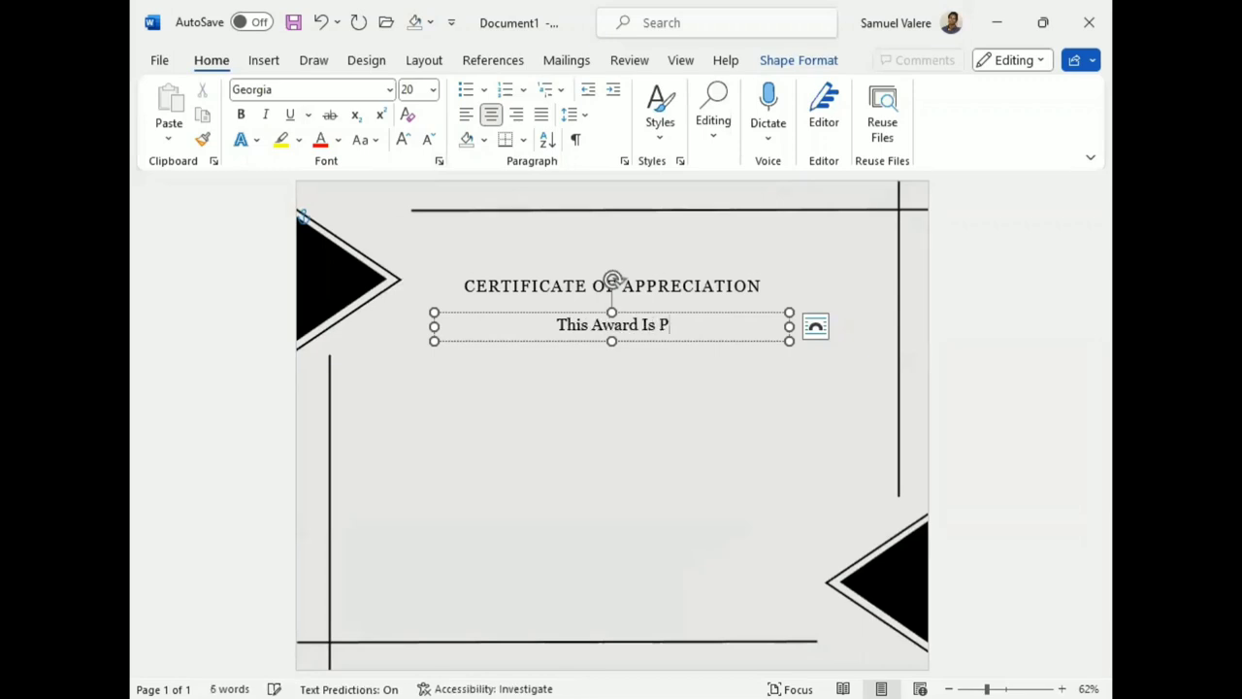
type("roudly ")
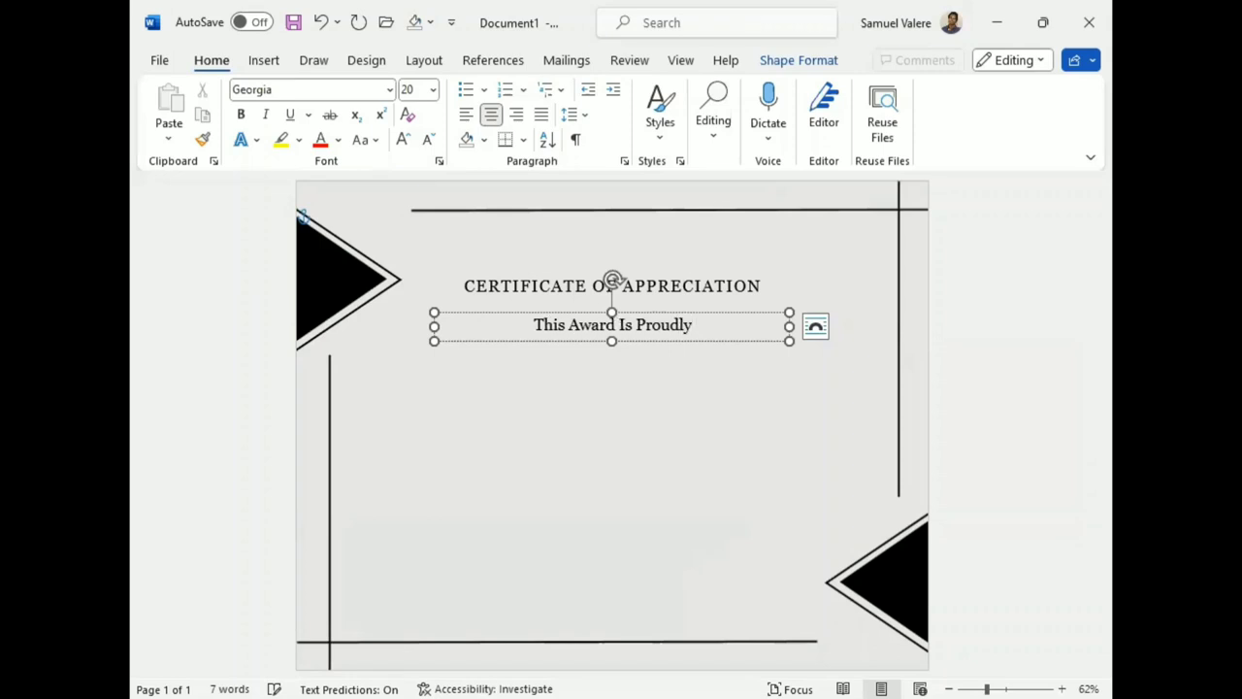
type("Presen")
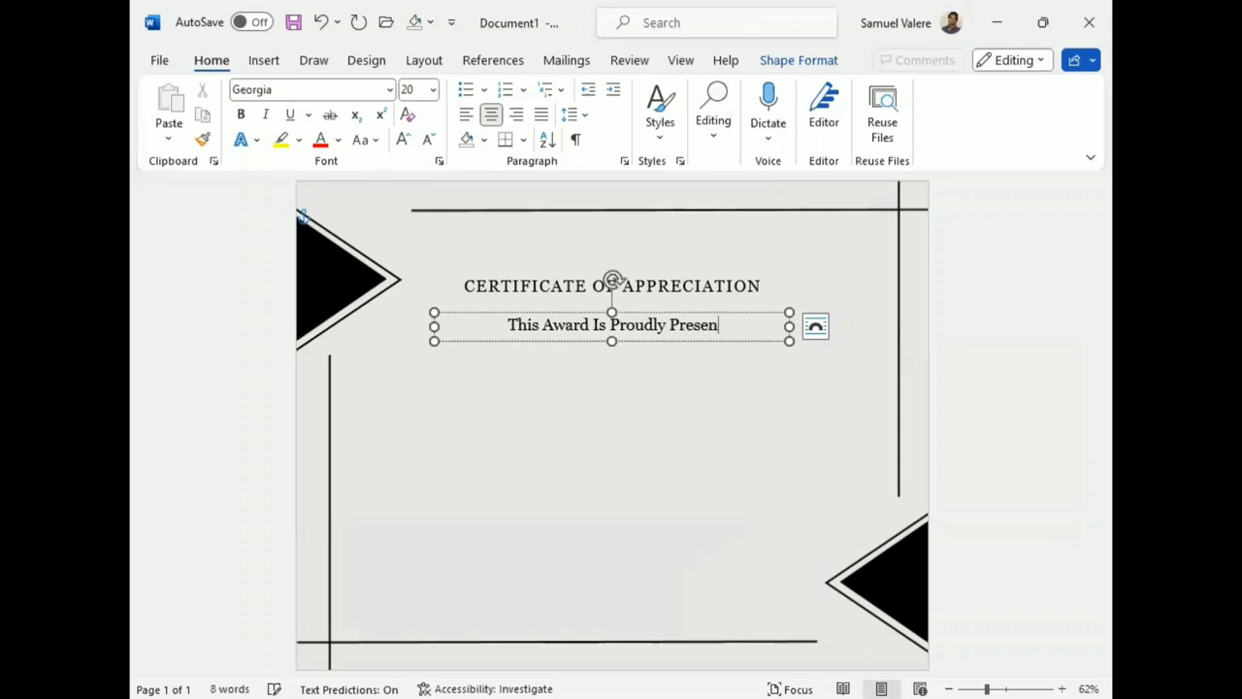
type("ted To")
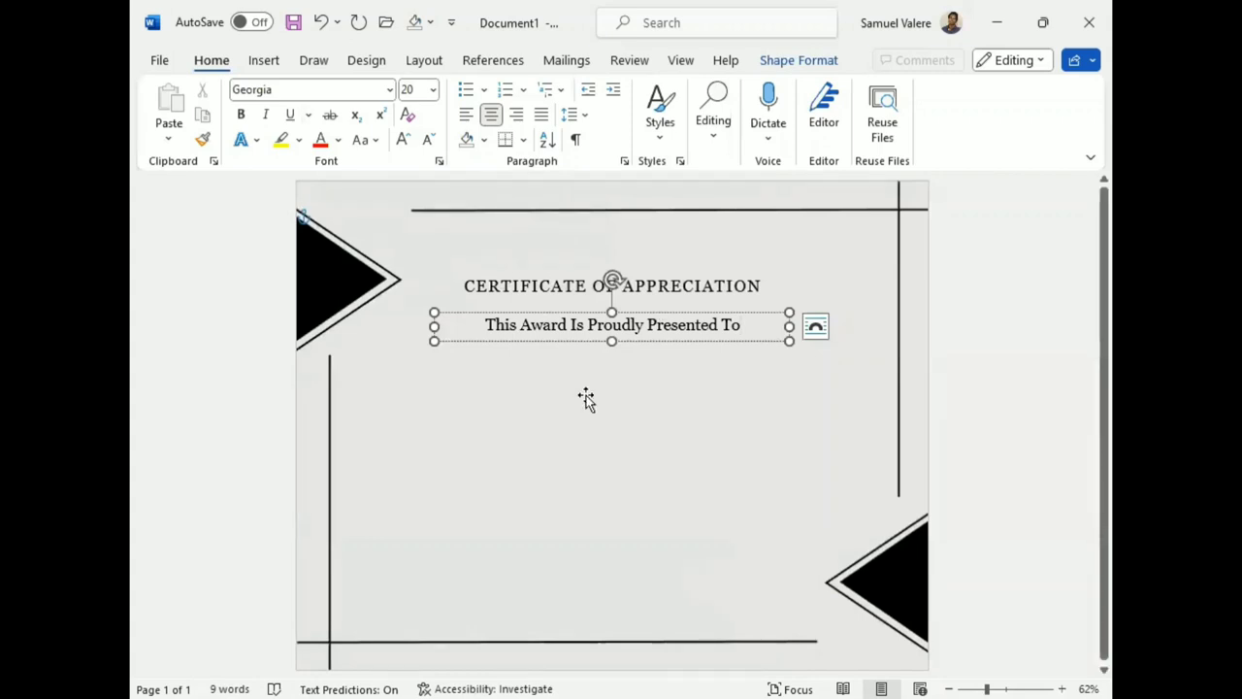
key("ctrl+a")
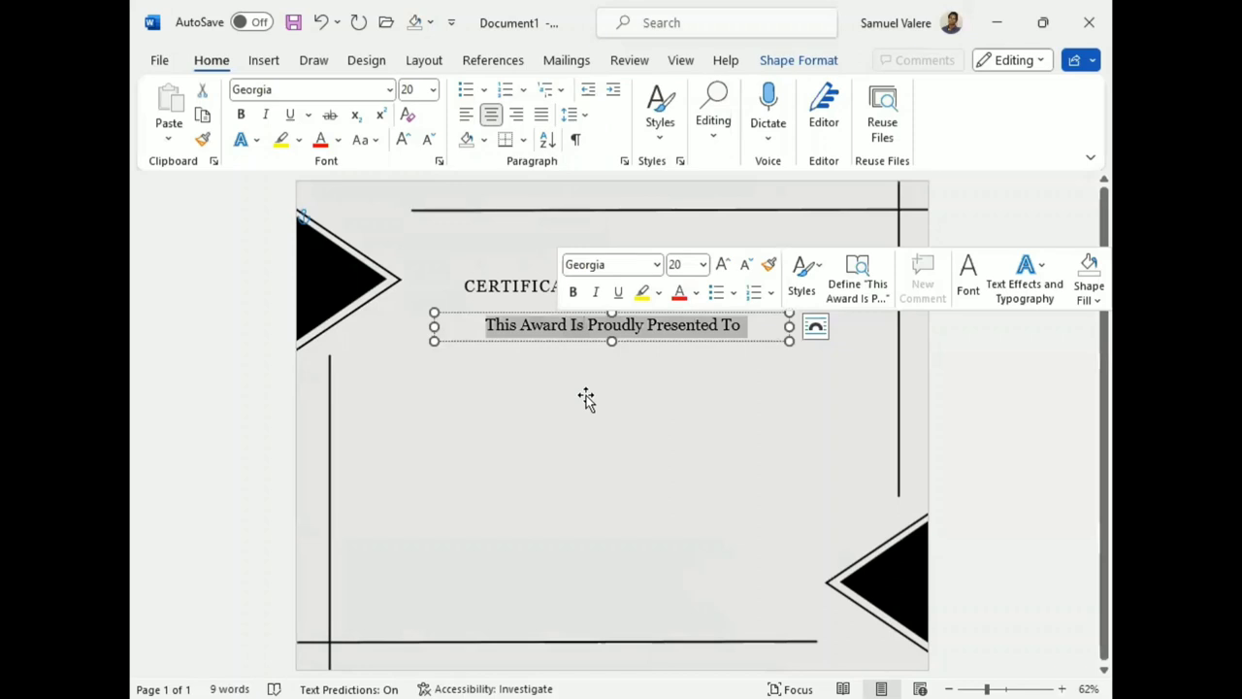
key("ctrl+shift+comma")
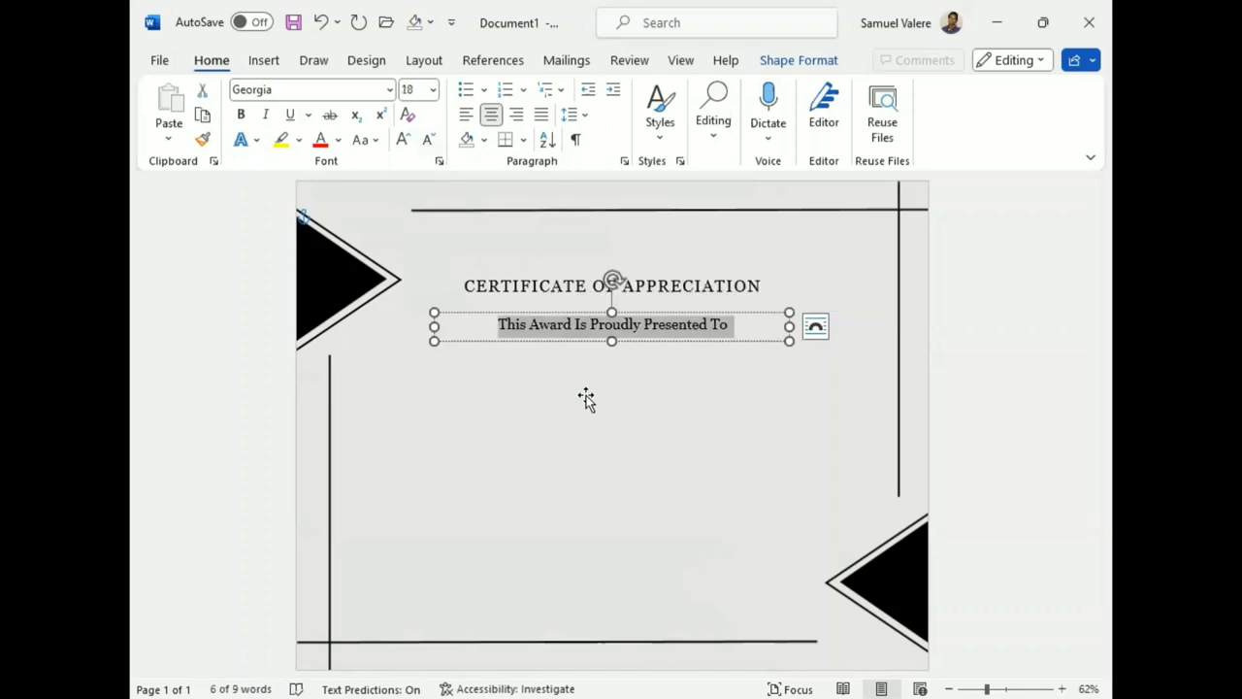
Step: Reduce the subtitle to 16 pt and expand its letter spacing by 3 pt
key("ctrl+shift+comma")
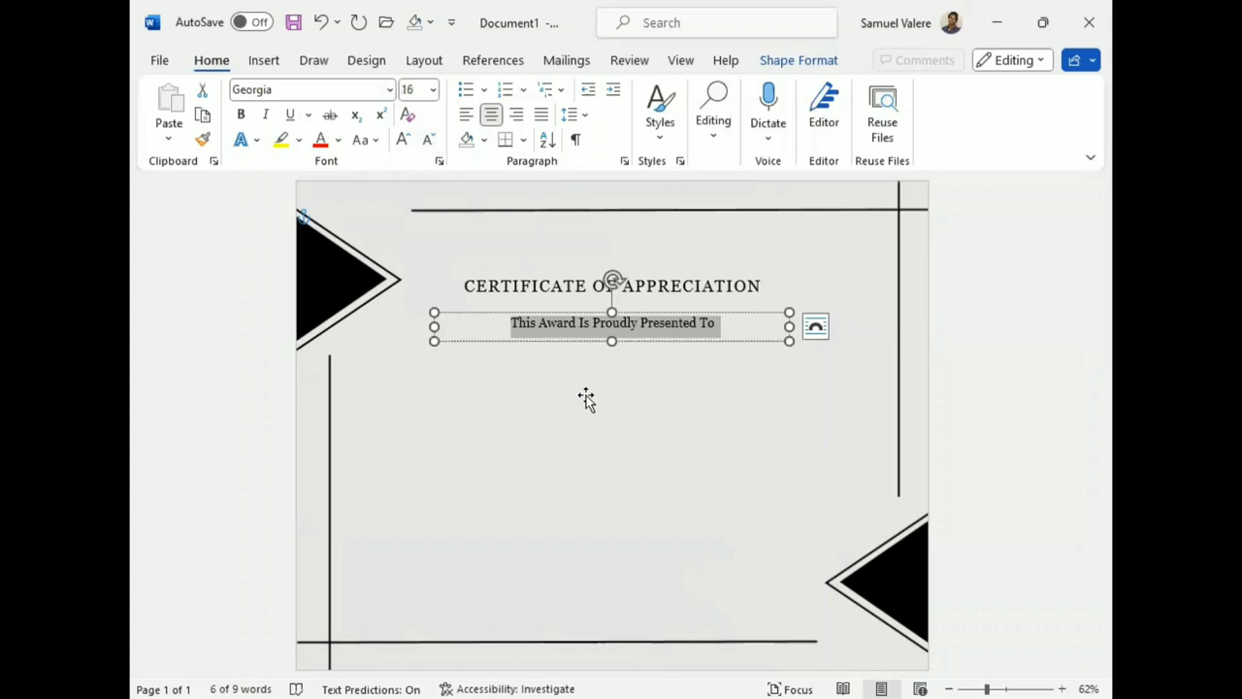
key("ctrl+d")
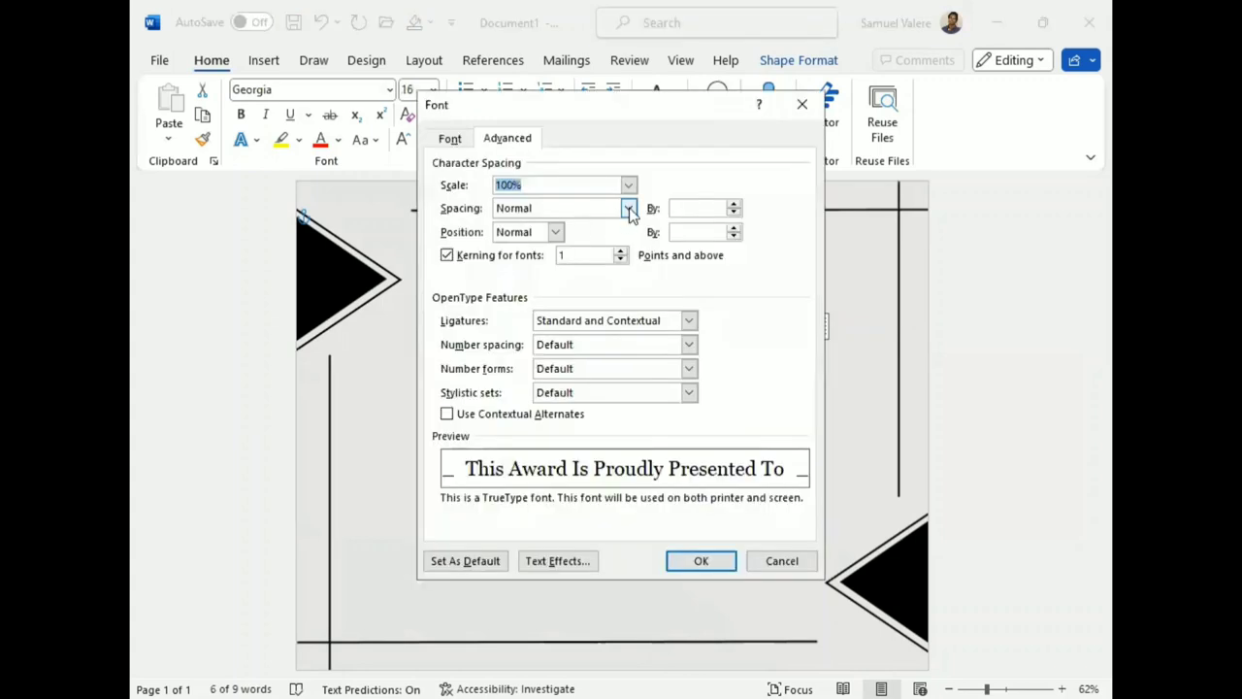
left_click(629, 209)
left_click(534, 239)
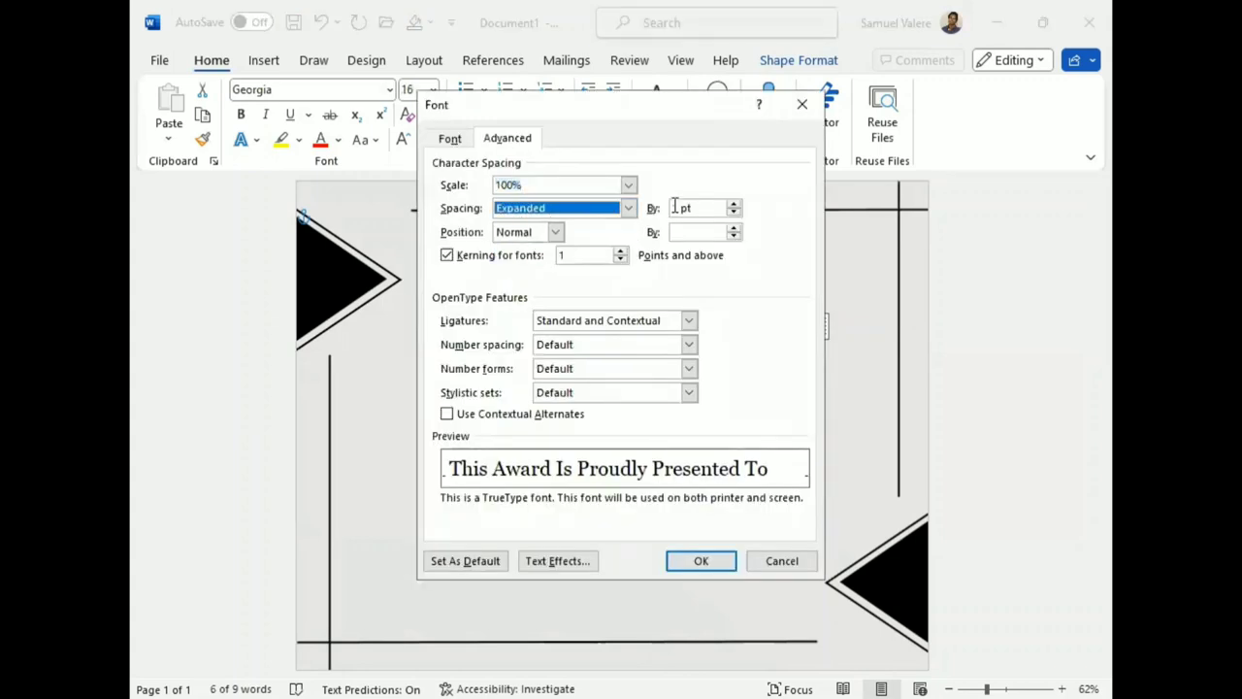
left_click(679, 204)
key("BackSpace")
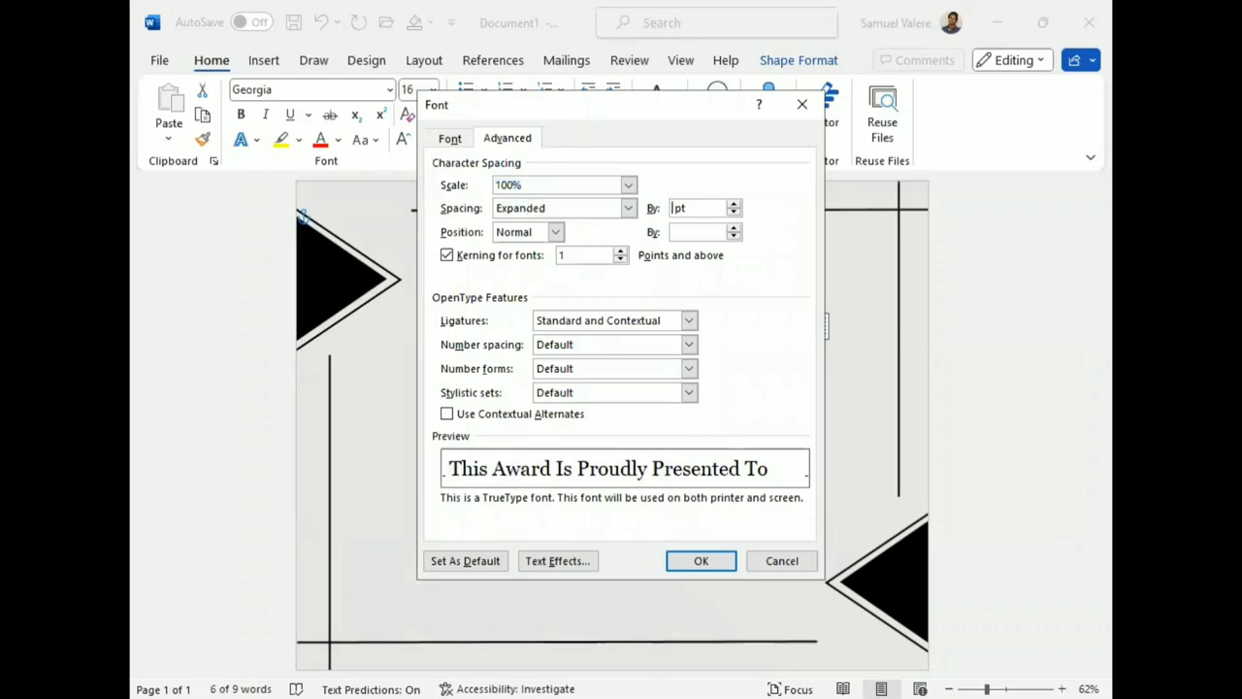
type("3")
key("Return")
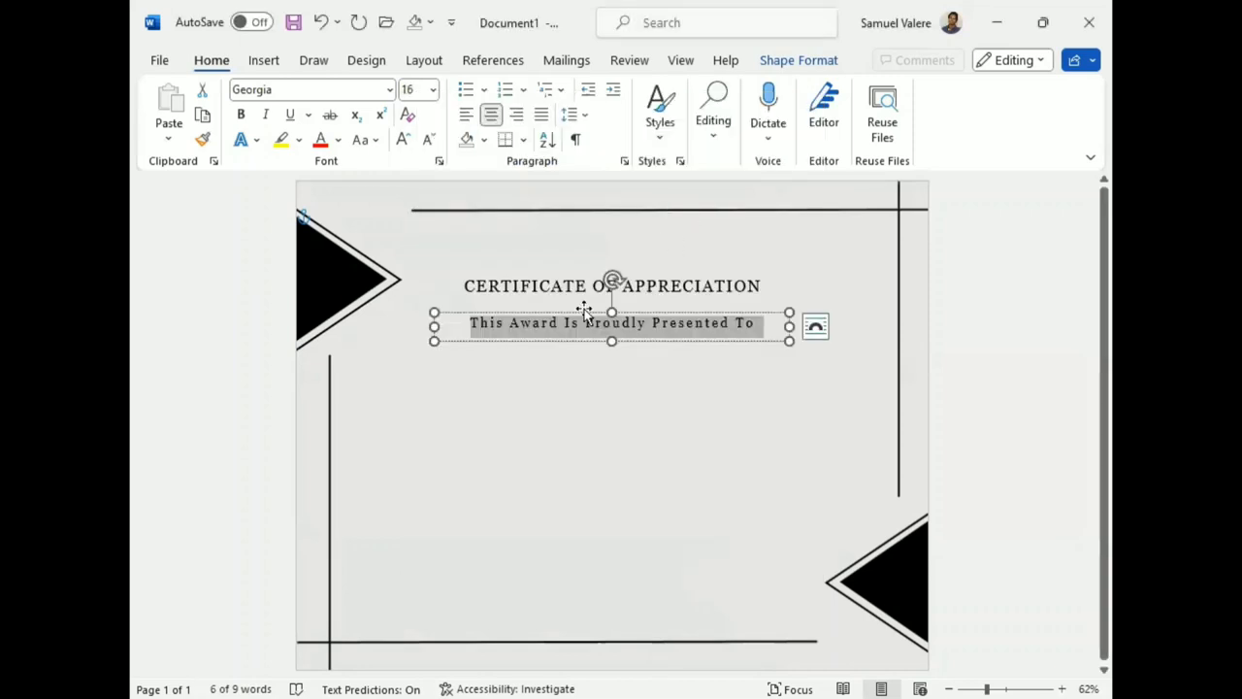
Step: Shorten the subtitle box, drop the text to 14 pt, and nudge it centred under the title
left_click(620, 343)
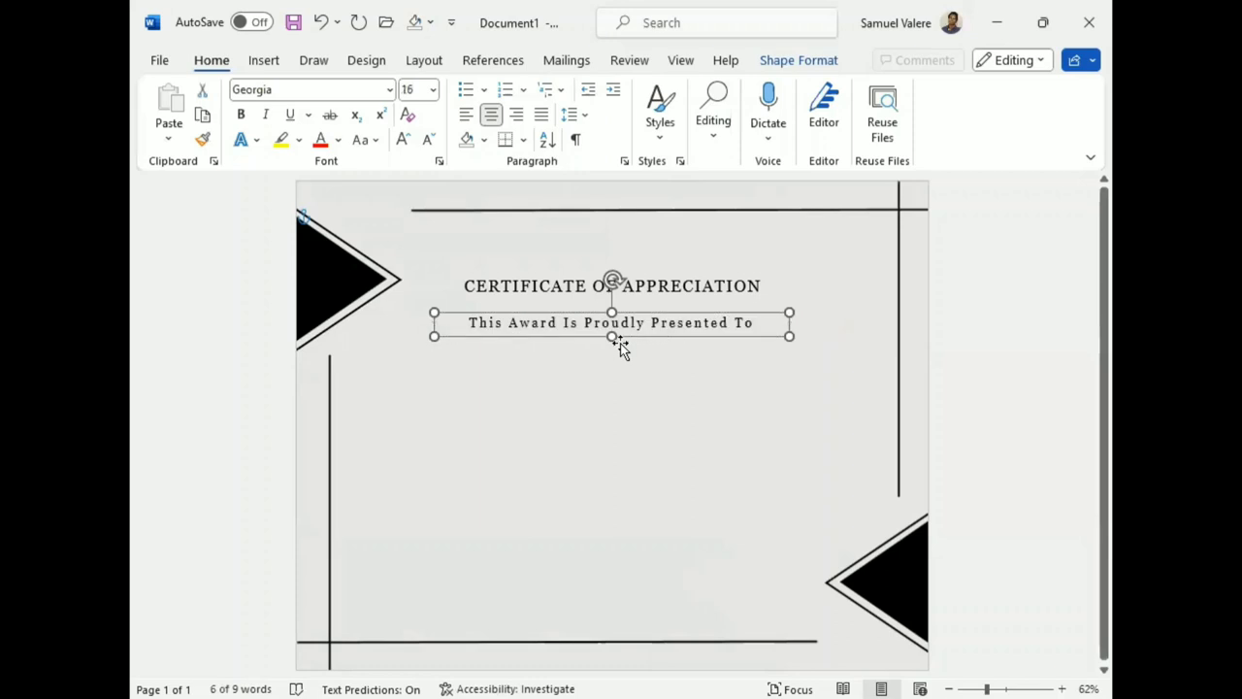
left_click_drag(620, 346, 620, 342)
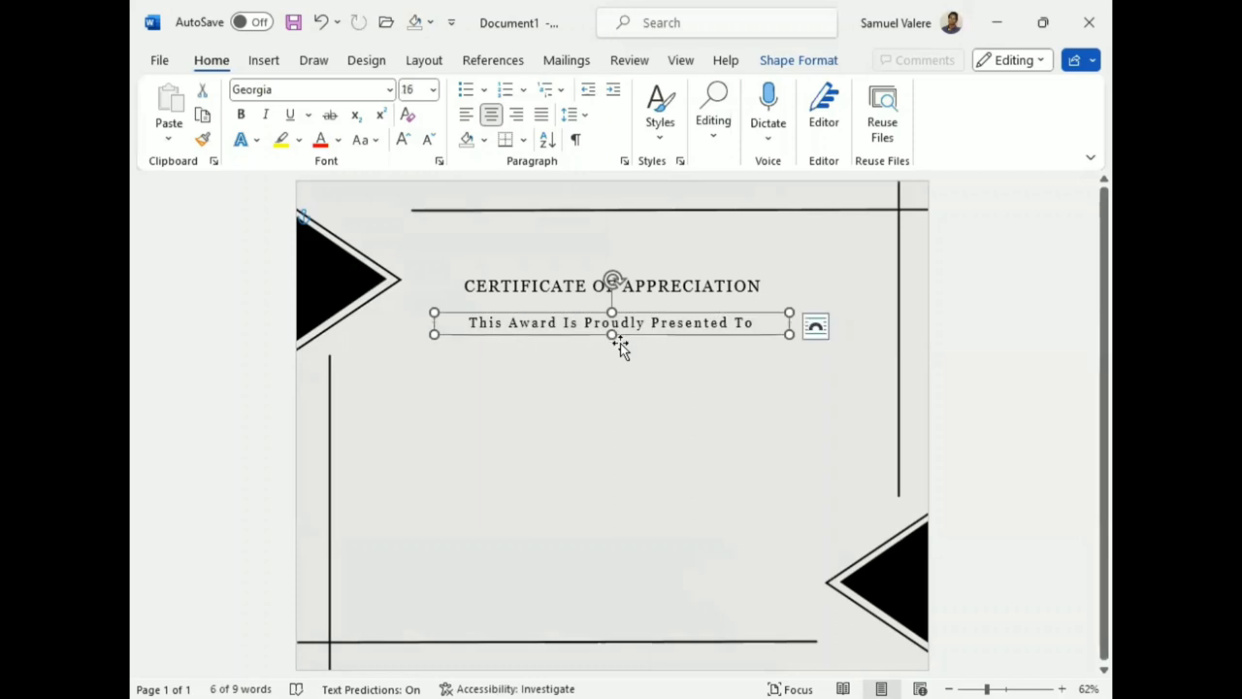
triple_click(619, 340)
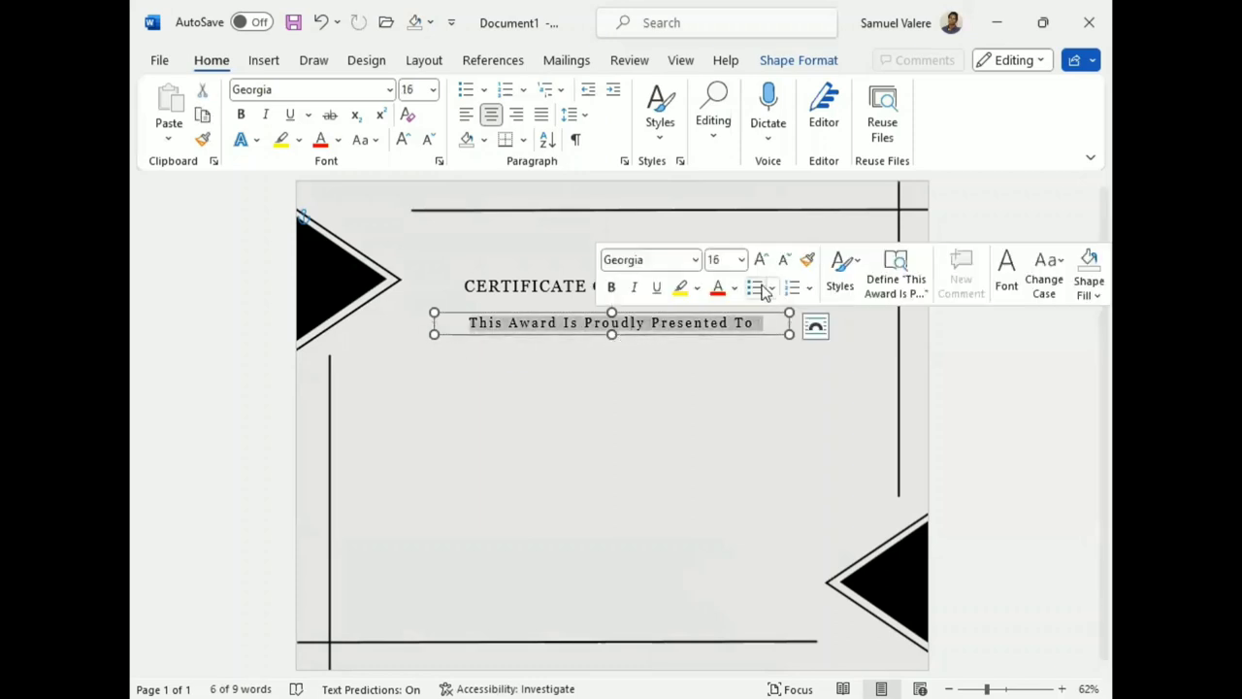
left_click(784, 262)
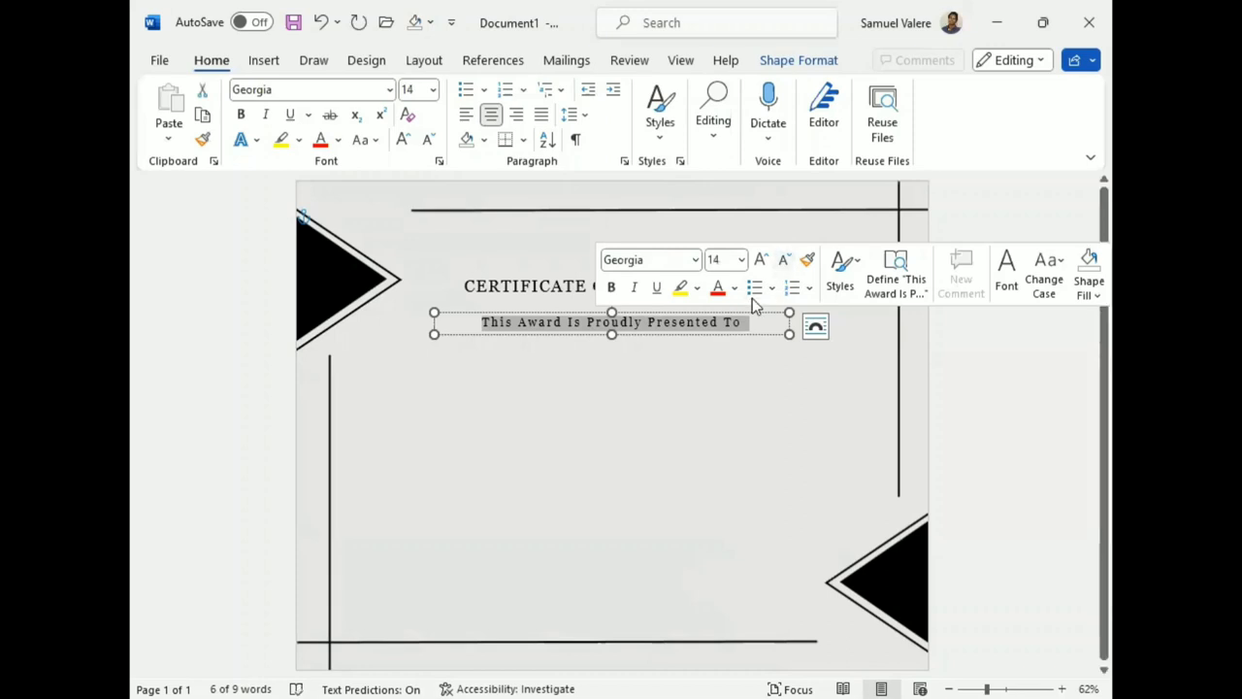
key("Escape")
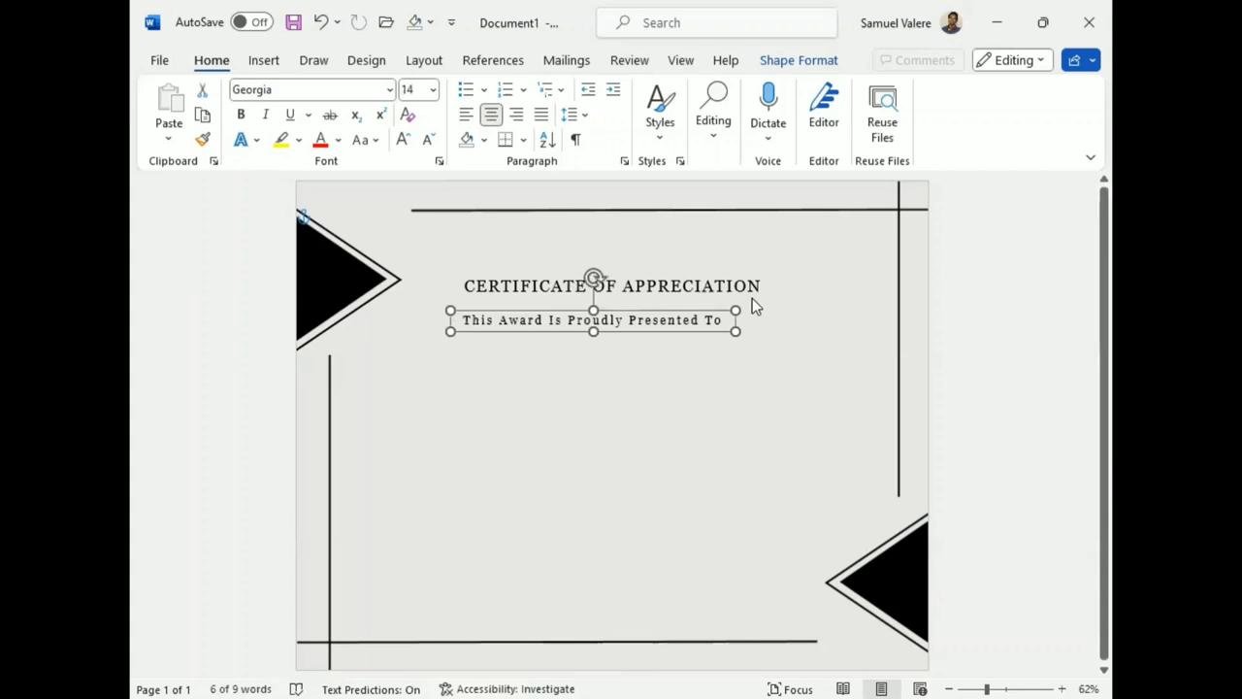
key("Right")
key("Right")
key("Right")
key("Down")
key("Down")
key("Down")
key("Down")
key("Down")
key("Down")
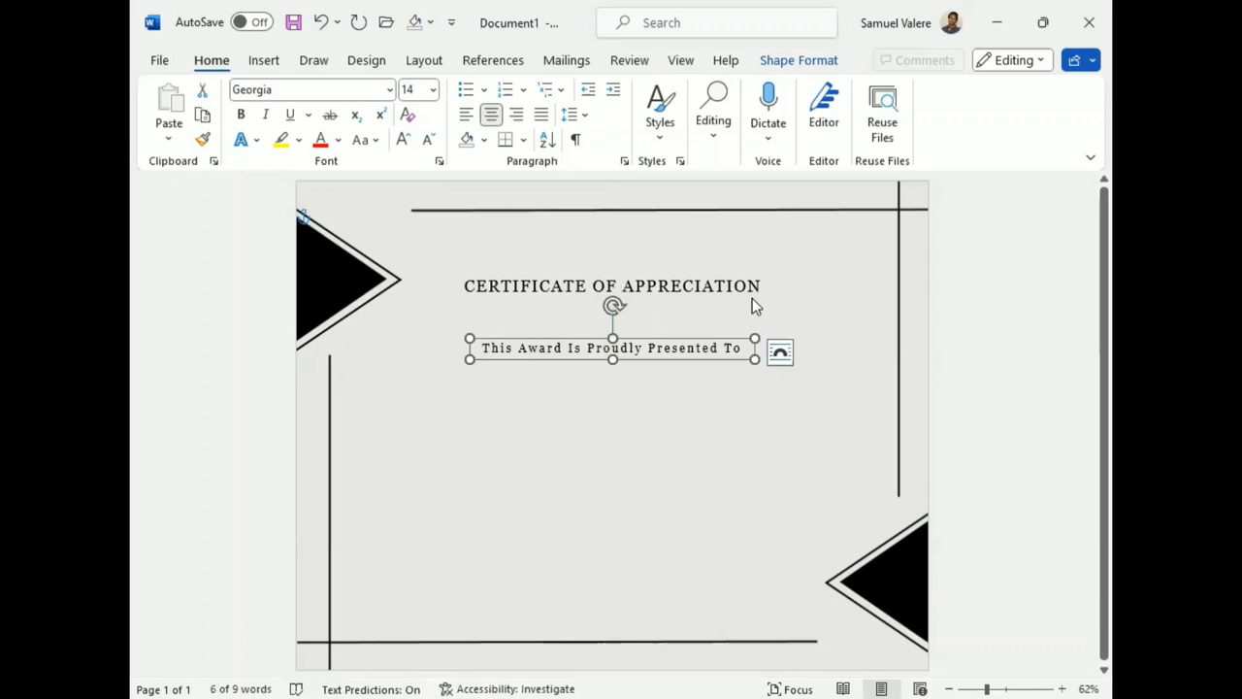
left_click(753, 300)
Step: Copy the title box below the subtitle and type the recipient's full name into it
left_click(635, 302)
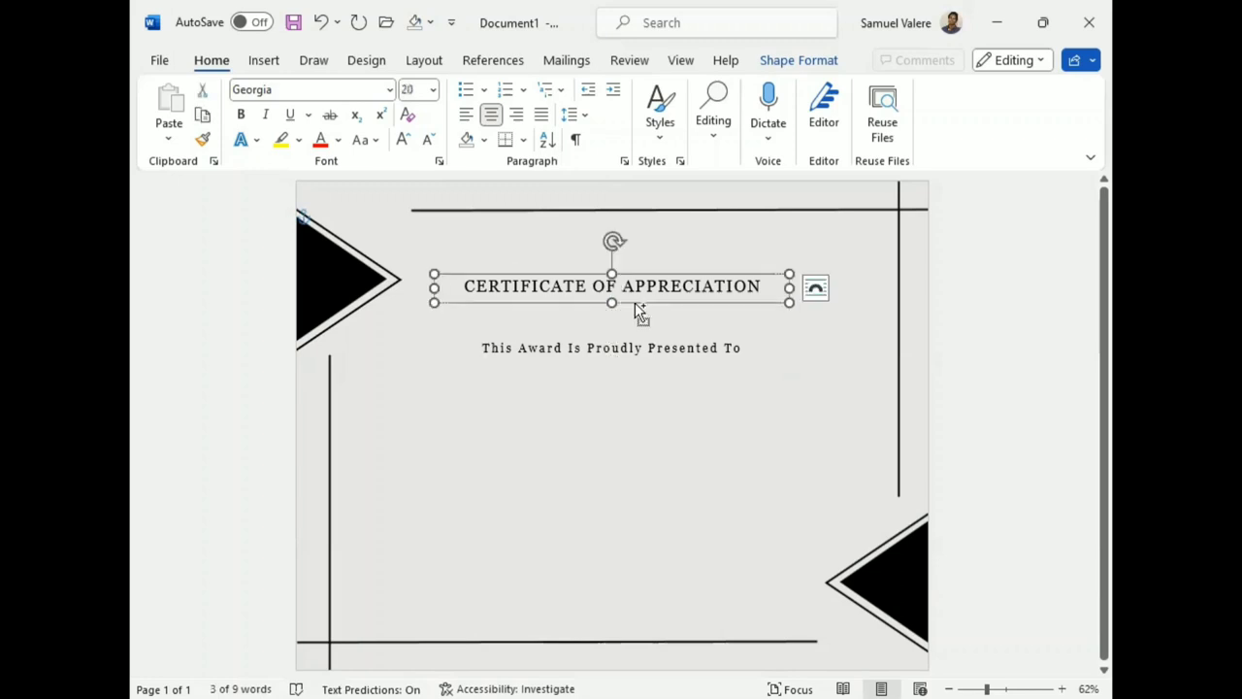
left_click_drag(635, 302, 645, 397, "ctrl")
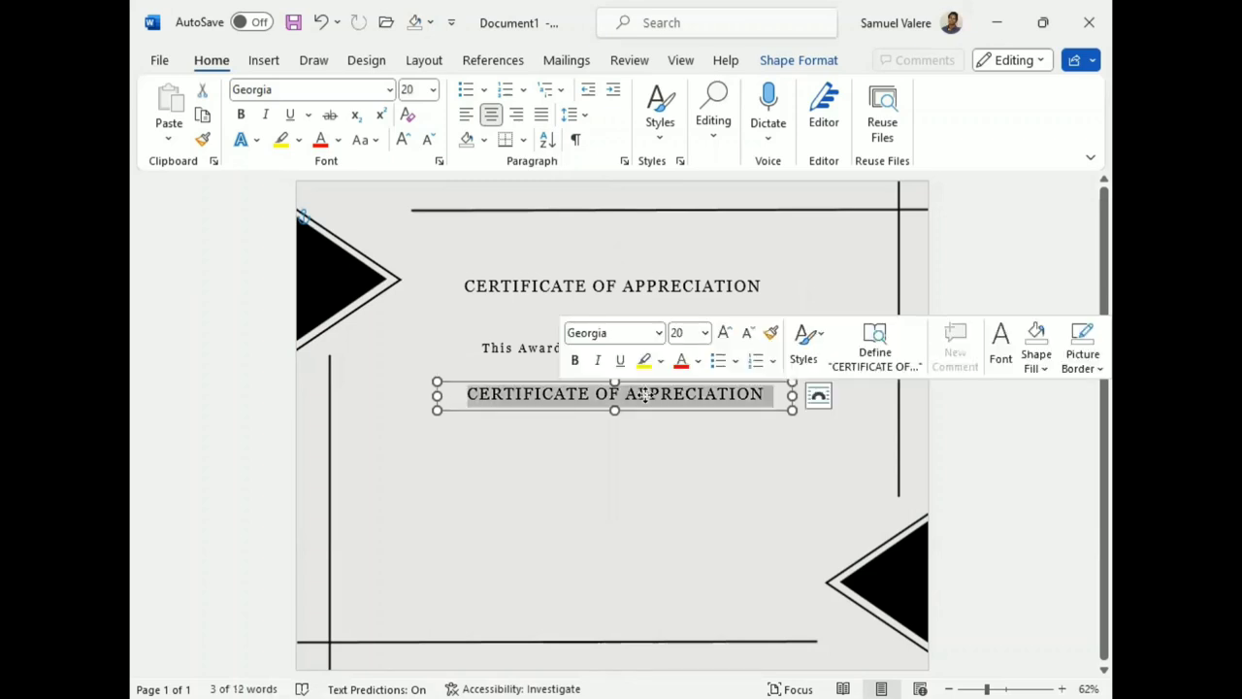
type("Wil")
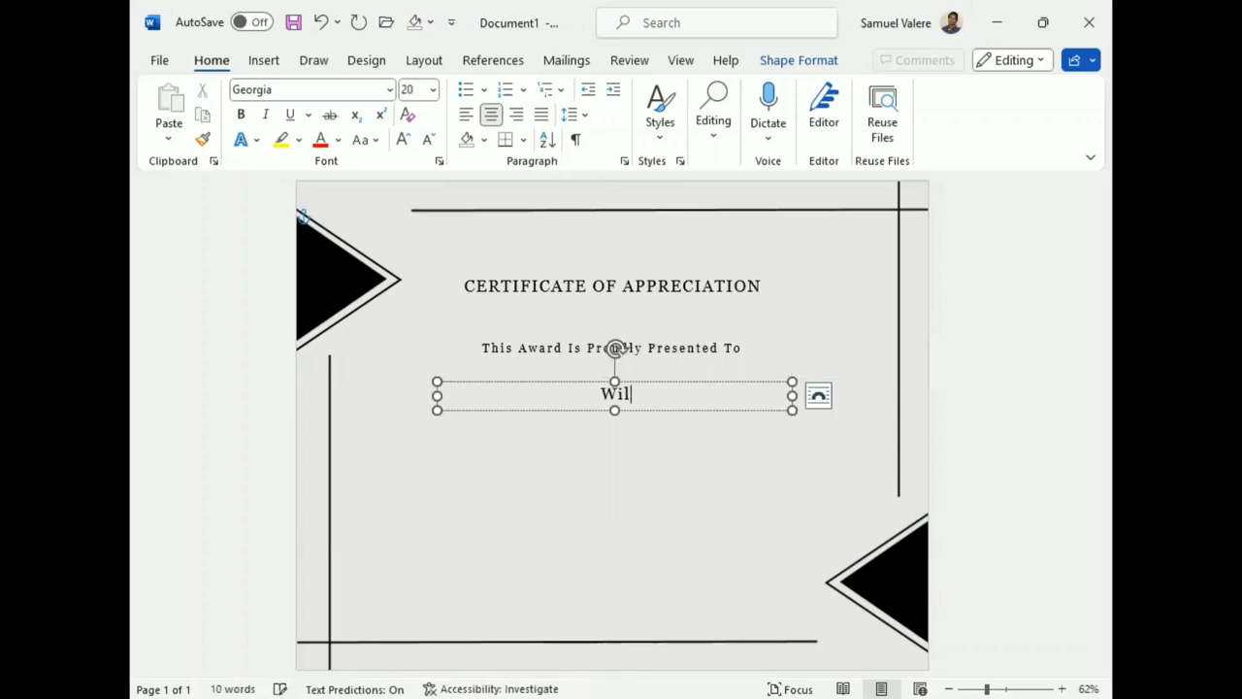
type("ek")
key("BackSpace")
key("BackSpace")
type("ken")
type("s Albe")
type("rt")
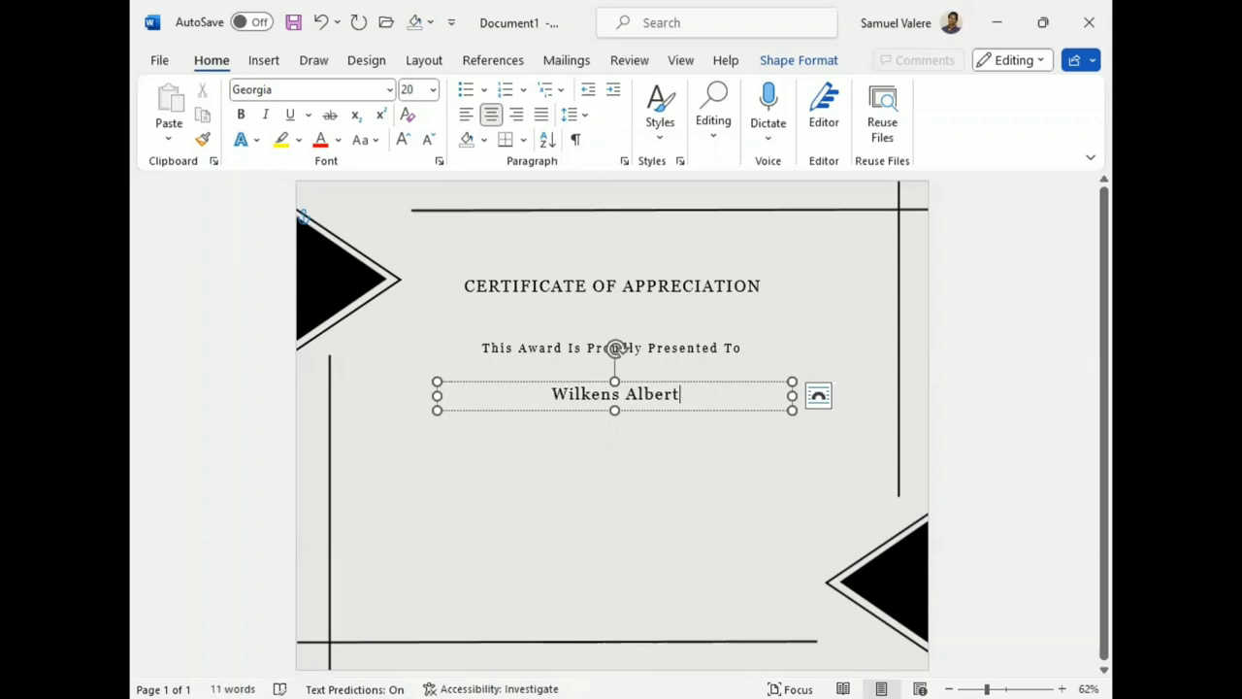
triple_click(615, 394)
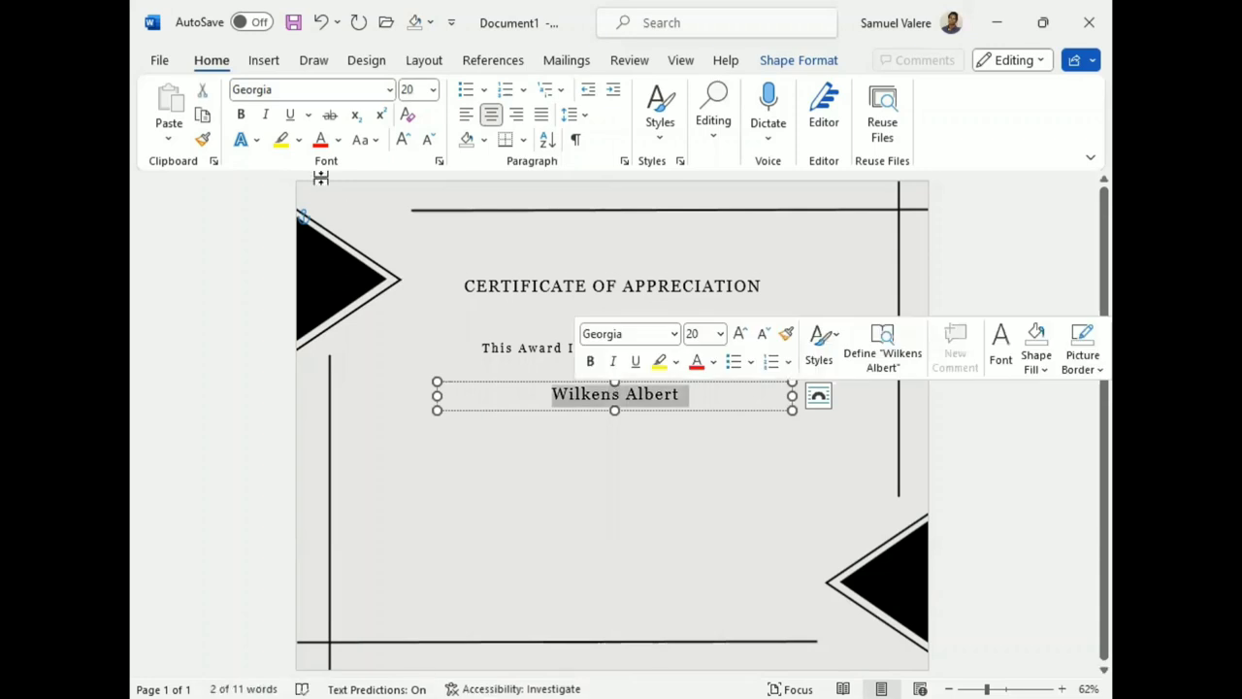
Step: Set the recipient's name in Old English Text MT at 72 pt
left_click(307, 91)
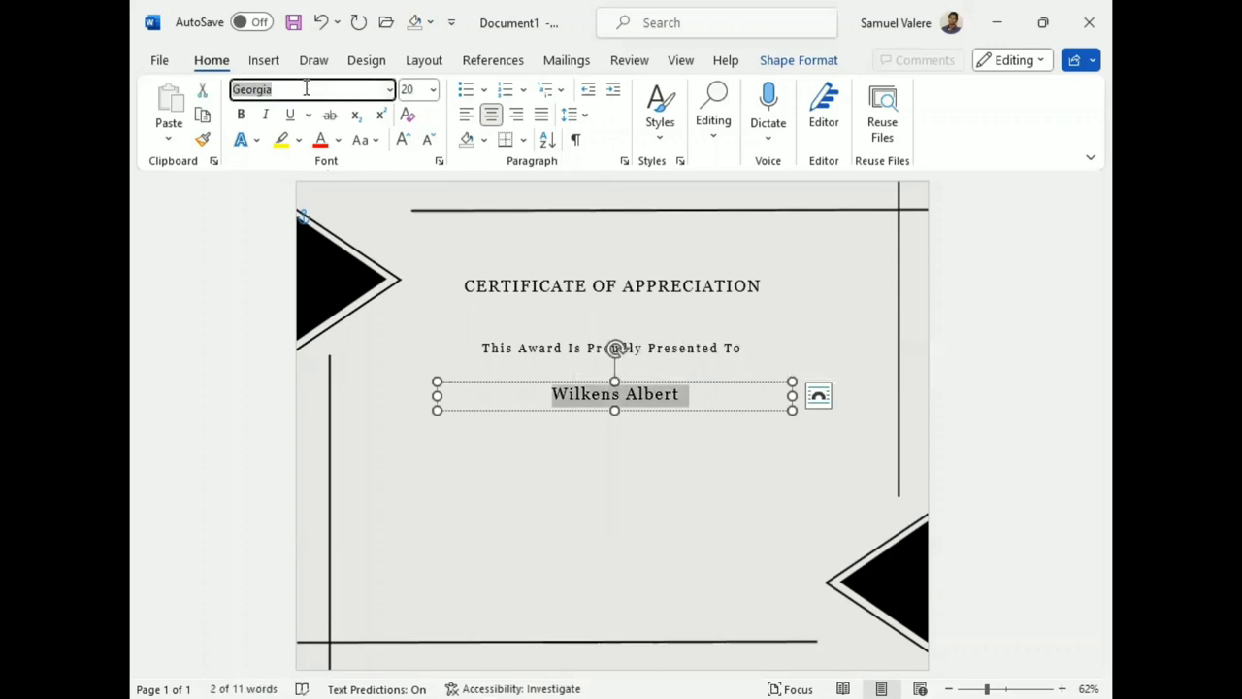
type("Old English Text MT")
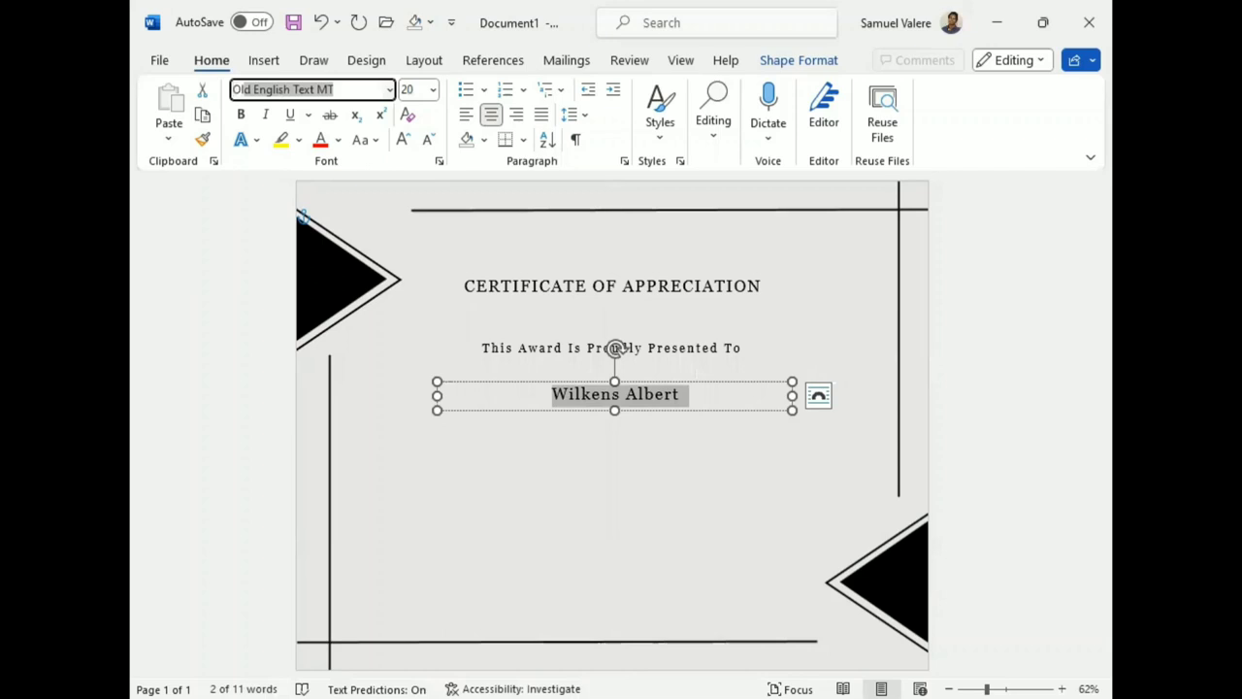
key("Return")
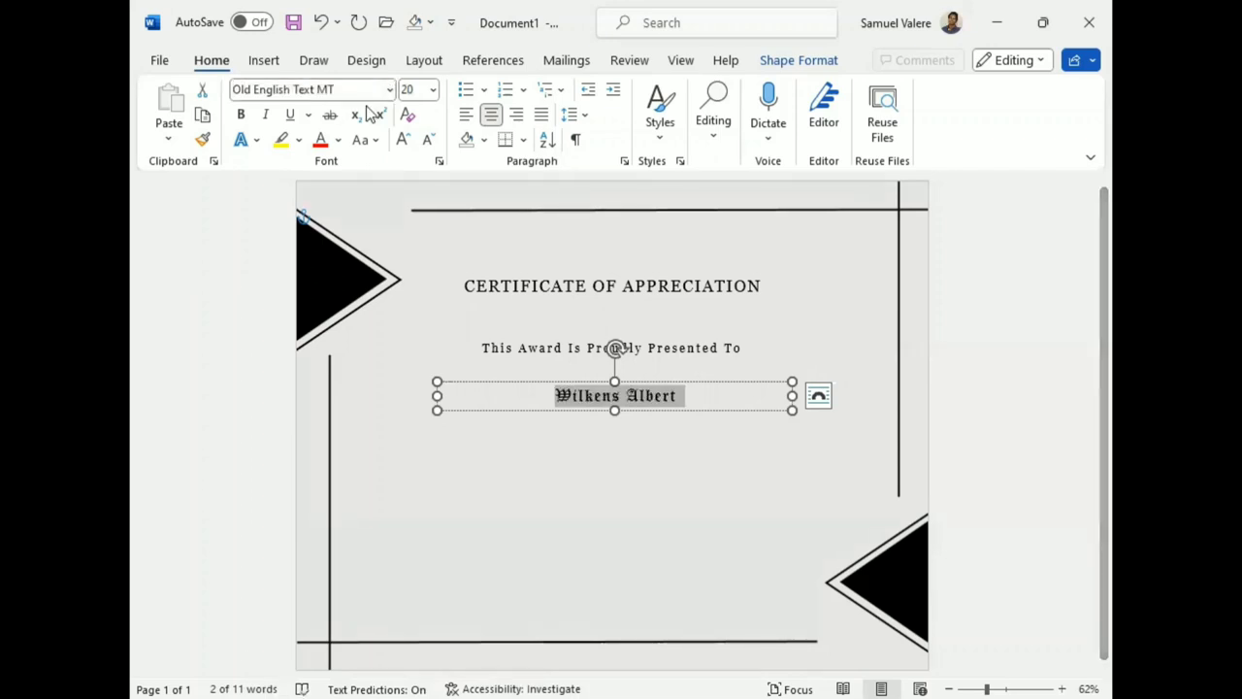
key("ctrl+shift+period")
key("ctrl+shift+period")
key("ctrl+shift+period")
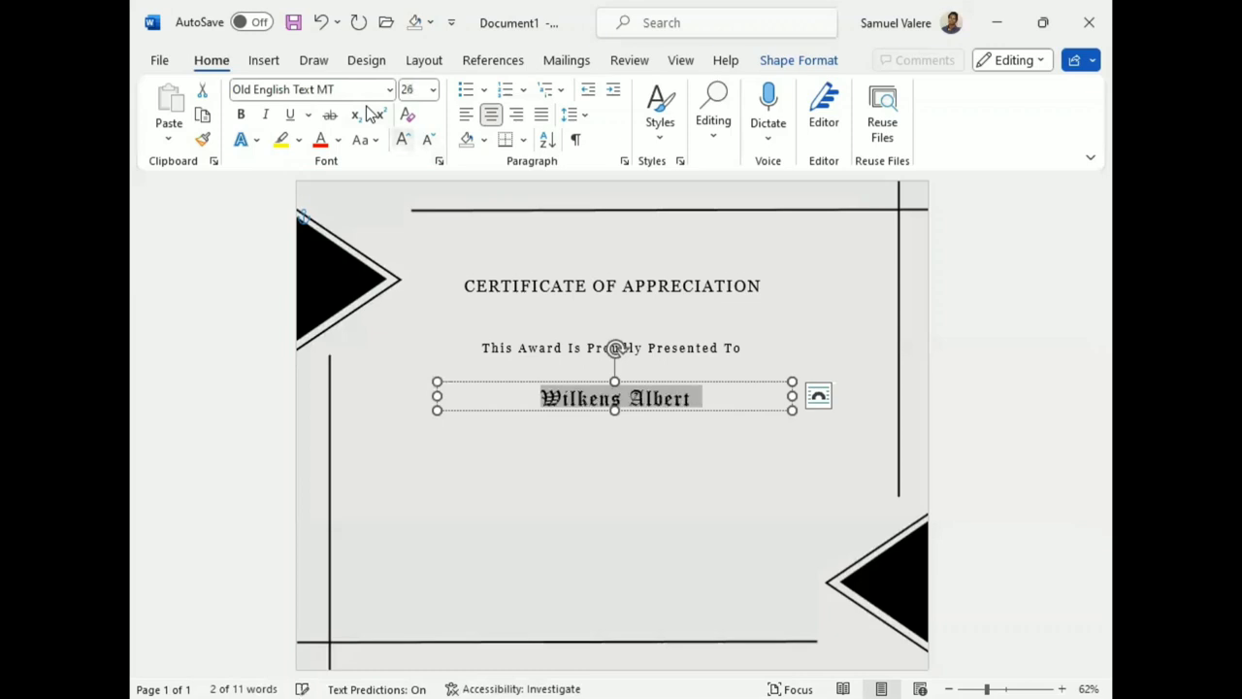
key("ctrl+shift+period")
key("ctrl+shift+period")
key("ctrl+shift+period")
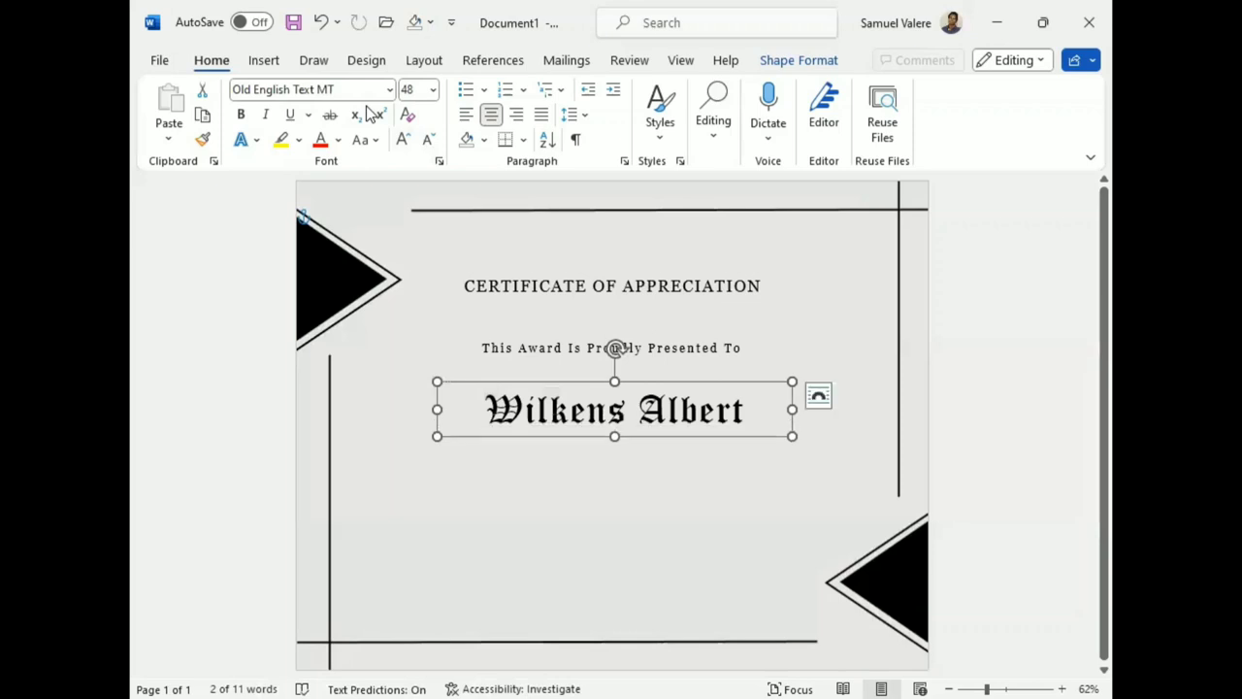
key("ctrl+shift+period")
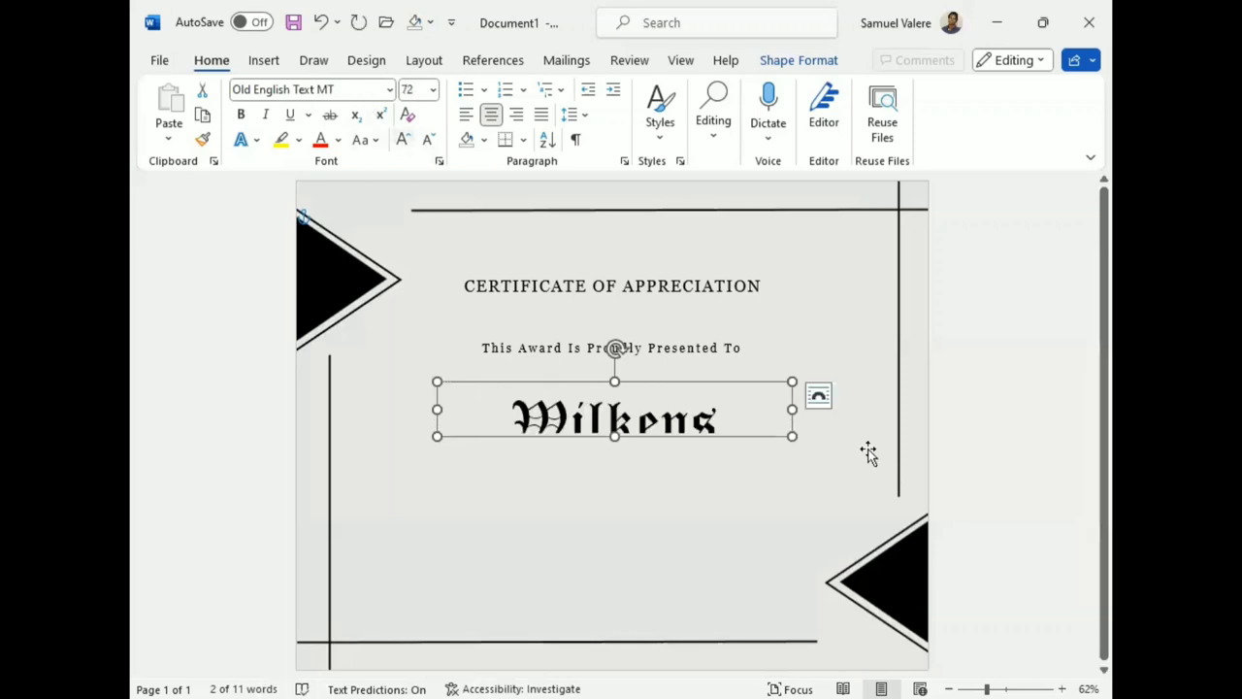
Step: Widen the name box and drag it to the page's horizontal centre
left_click_drag(792, 408, 830, 407)
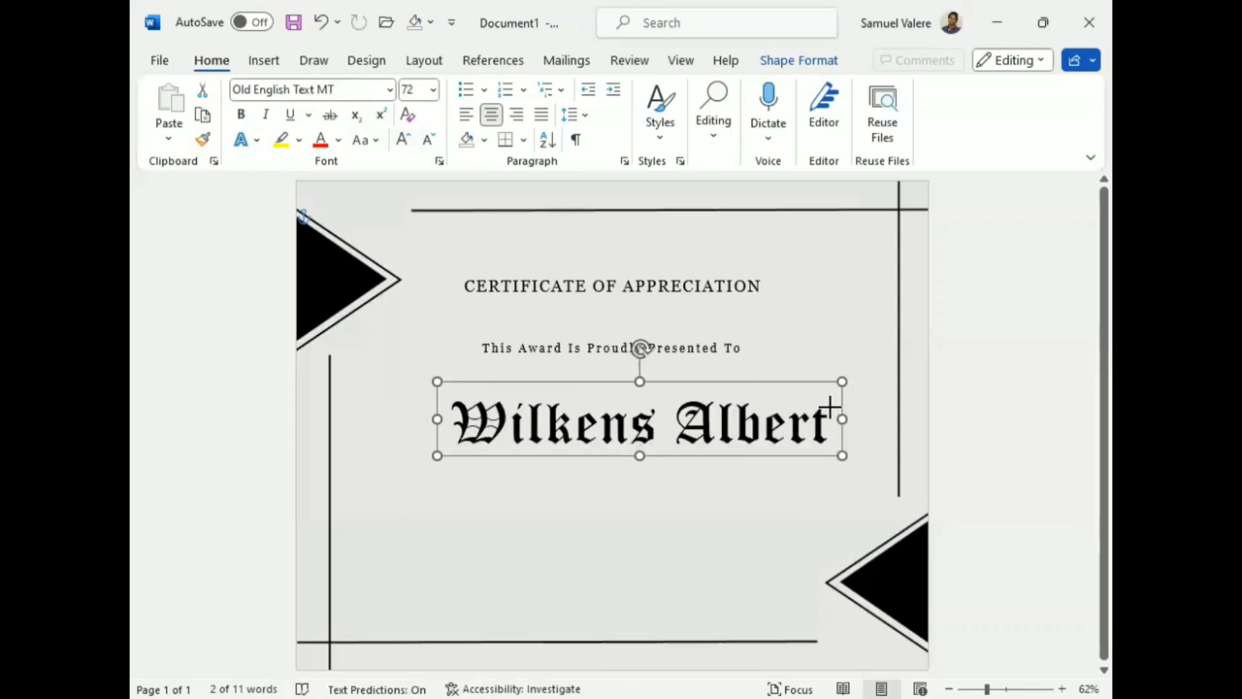
left_click_drag(830, 407, 811, 398)
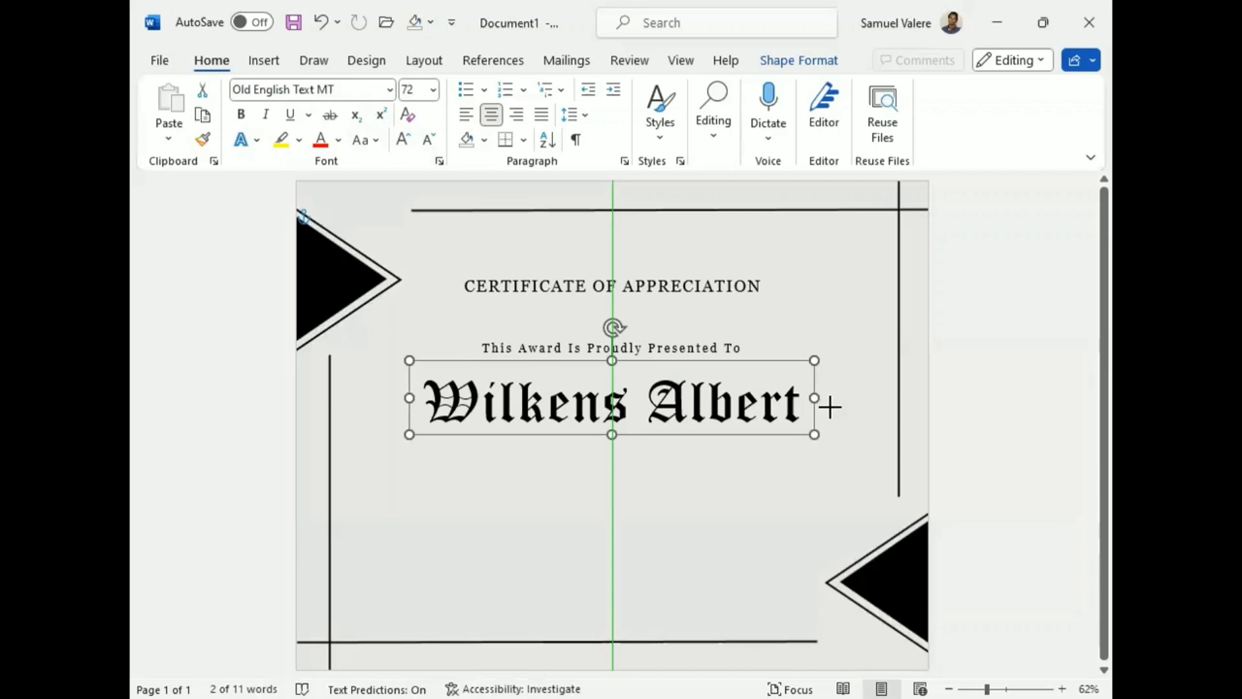
left_click(265, 64)
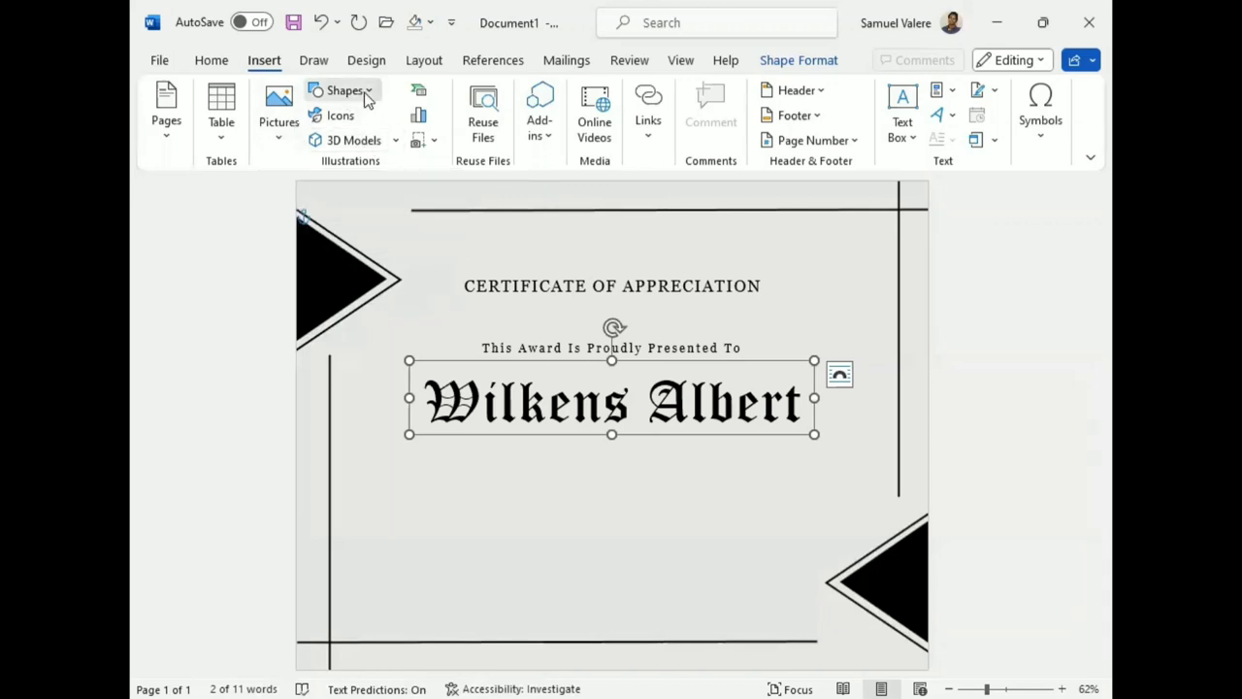
Step: Draw a text box below the name and paste in the thank-you message
left_click(339, 91)
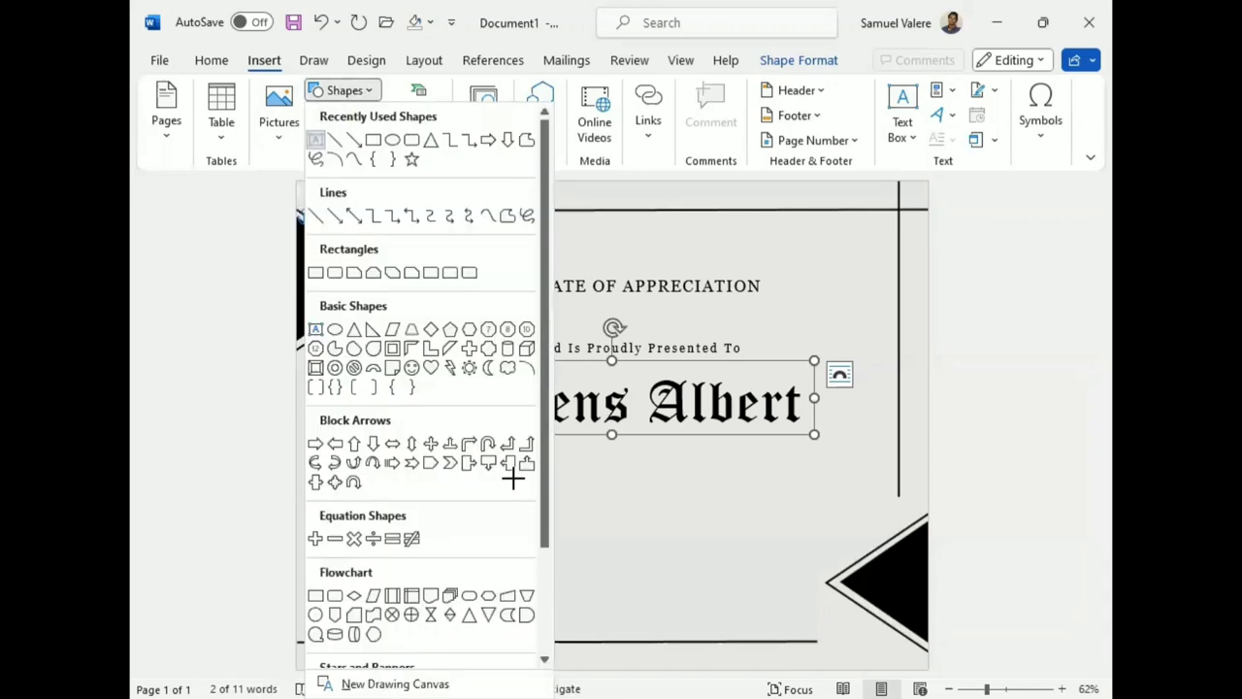
left_click_drag(510, 463, 719, 539)
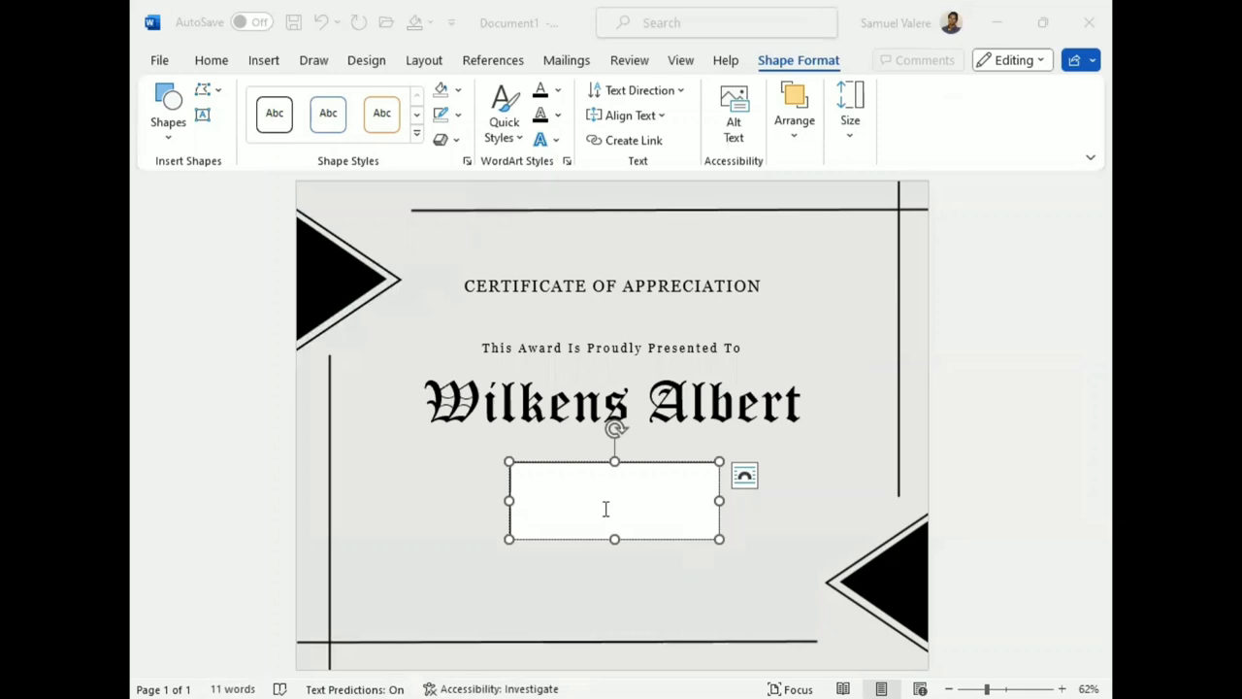
type("Thank you for your dedication. Your outstanding efforts have made the difference between just being good and being great.")
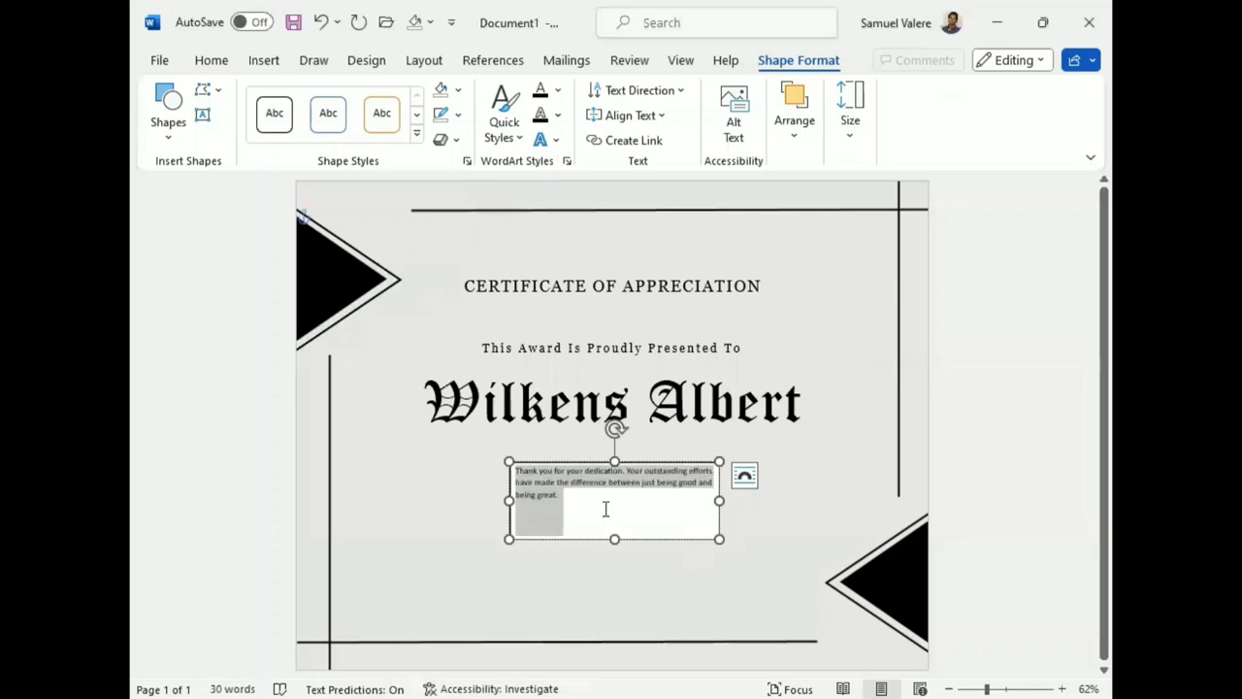
Step: Format the message text as Georgia 16 pt, centred
left_click(561, 408)
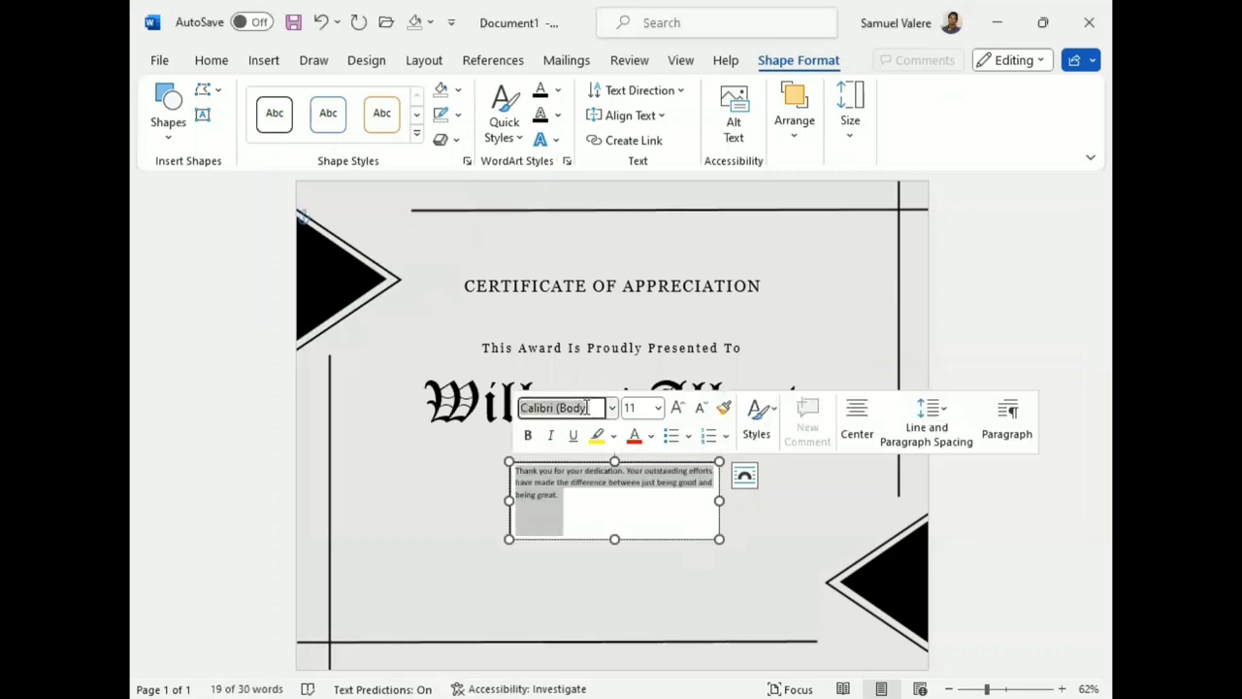
type("Georgia")
key("Return")
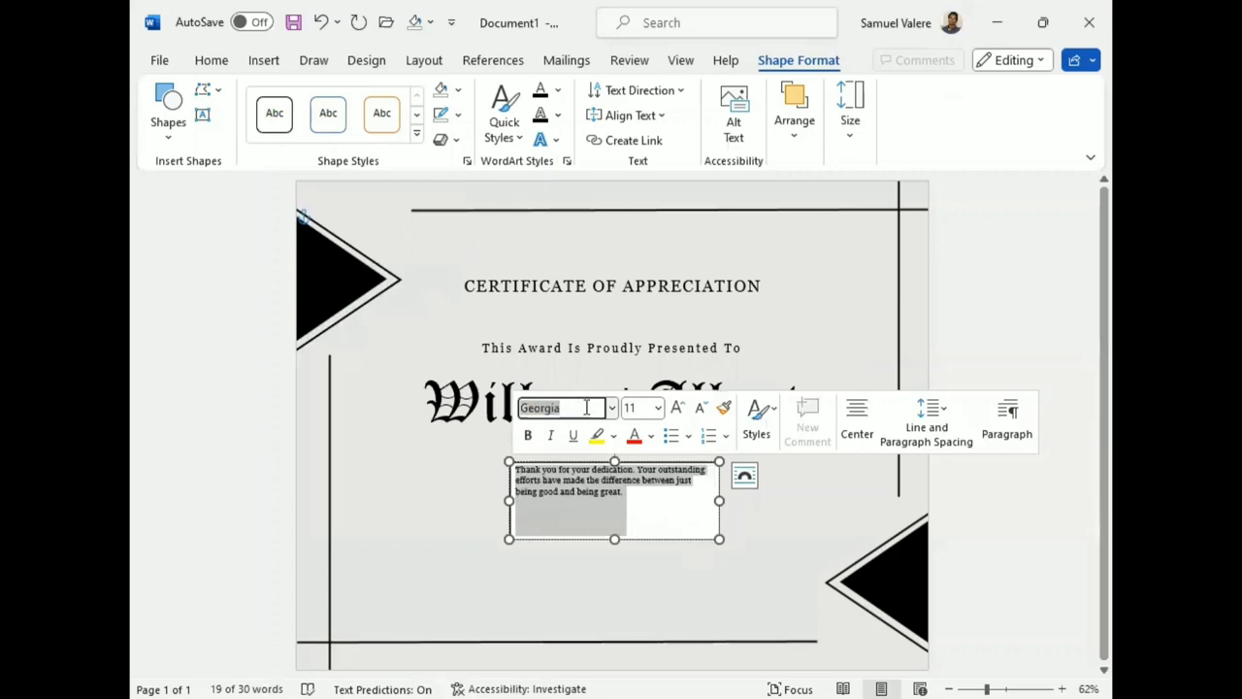
left_click(211, 61)
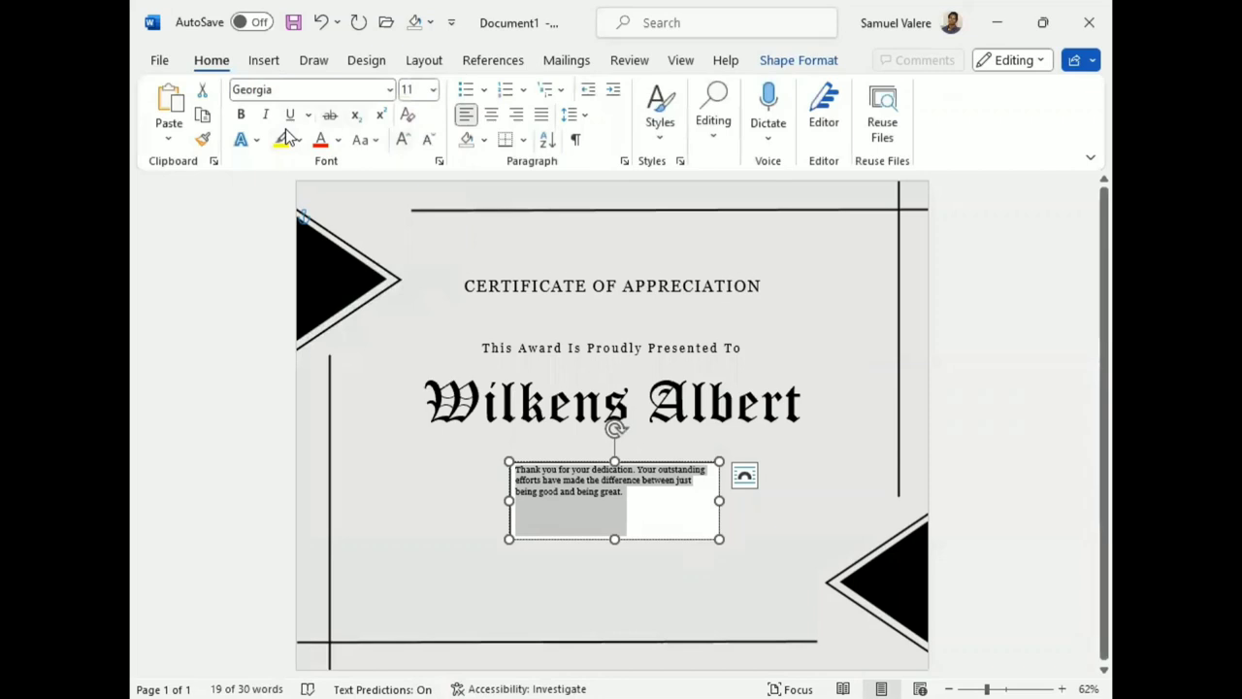
key("ctrl+shift+period")
key("ctrl+shift+period")
key("ctrl+shift+period")
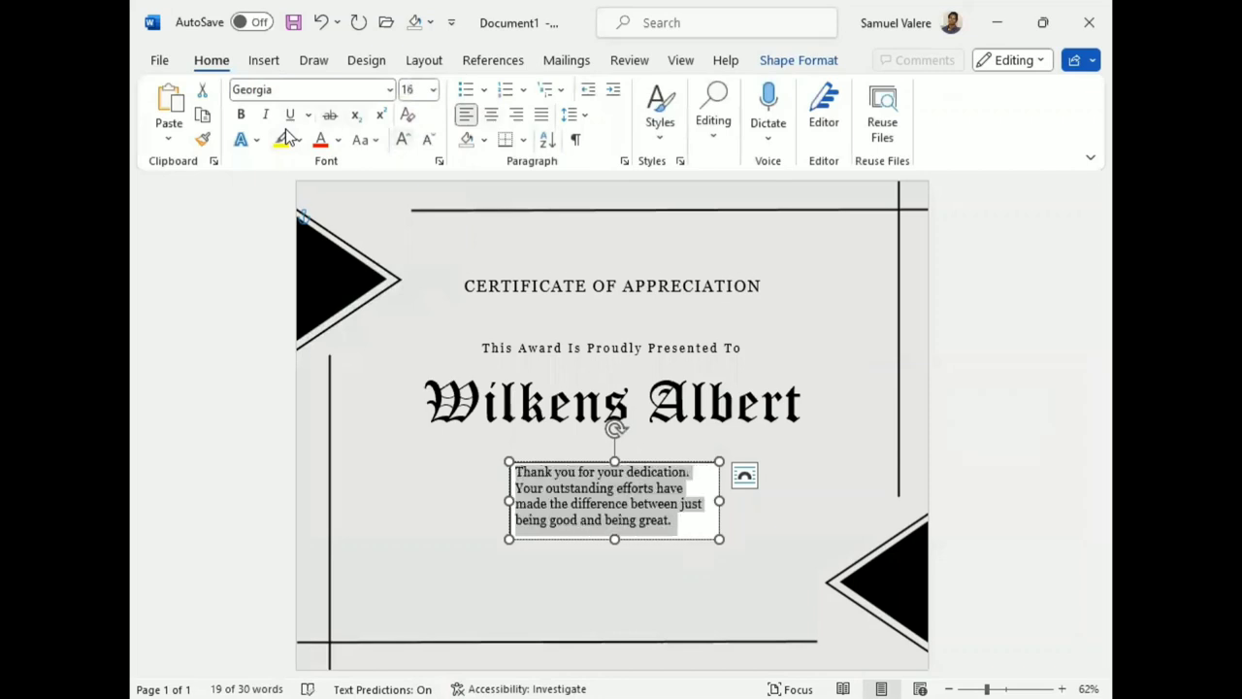
key("ctrl+e")
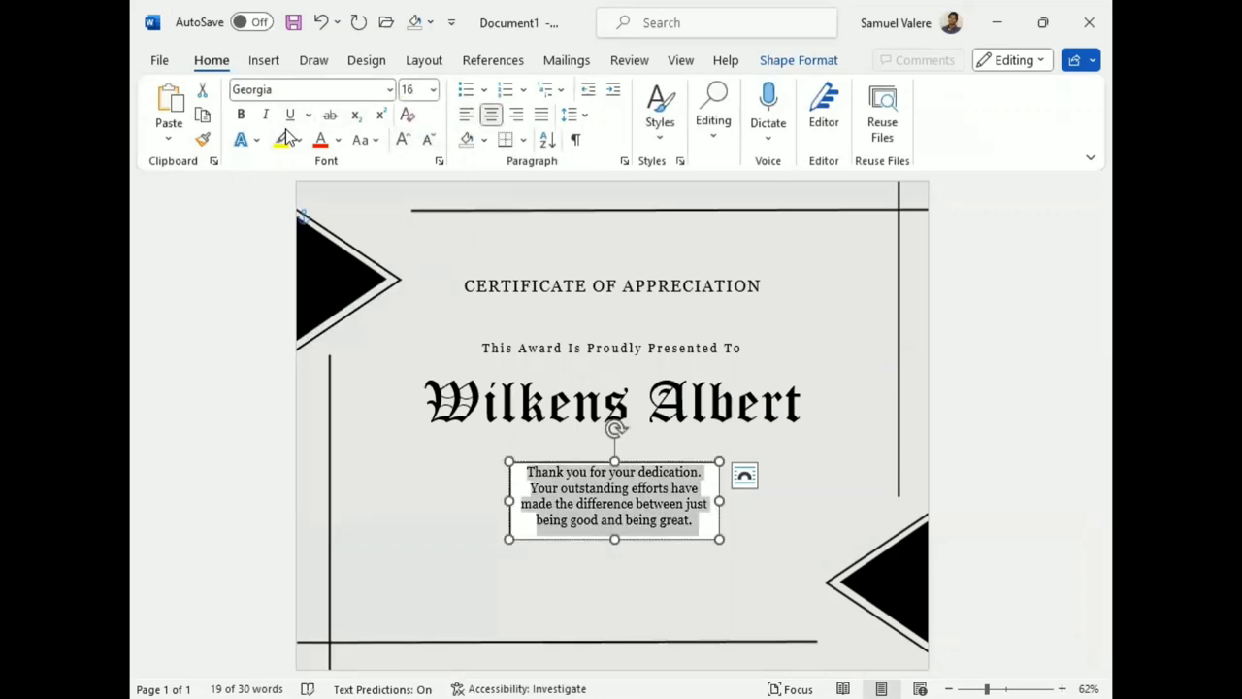
left_click(799, 60)
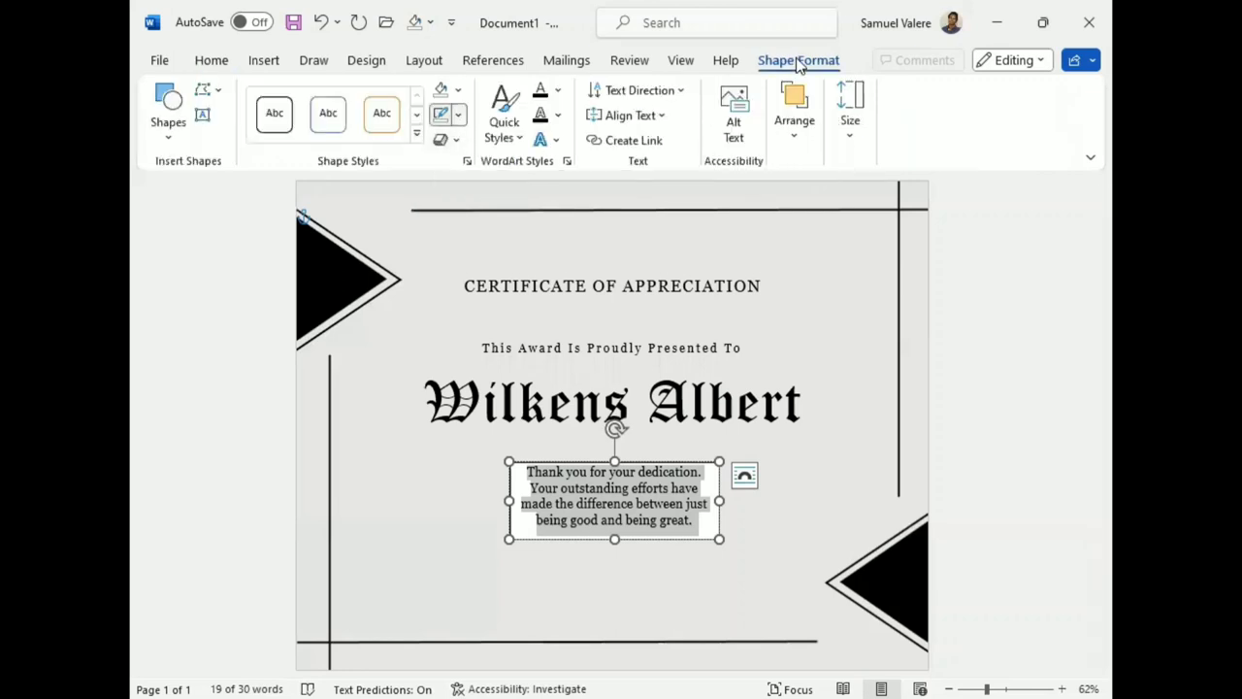
Step: Remove the message box outline, widen and centre it, then draw a small text box lower-left
left_click(458, 114)
left_click(452, 326)
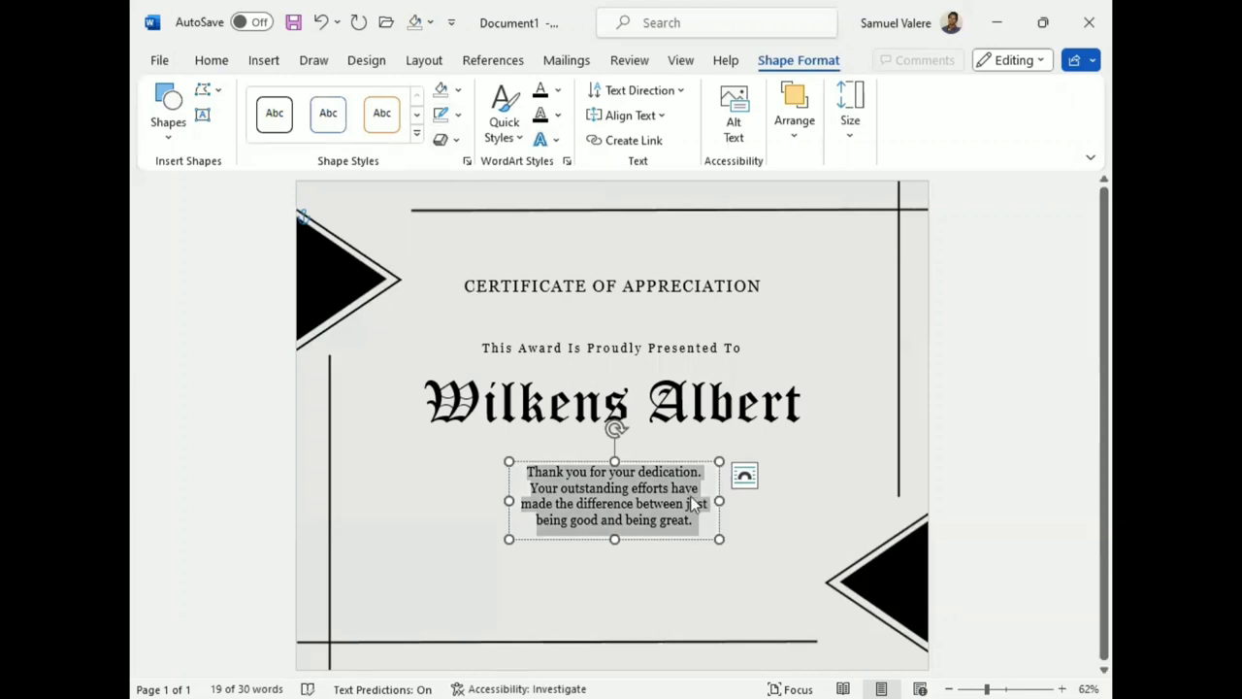
left_click_drag(719, 501, 821, 501)
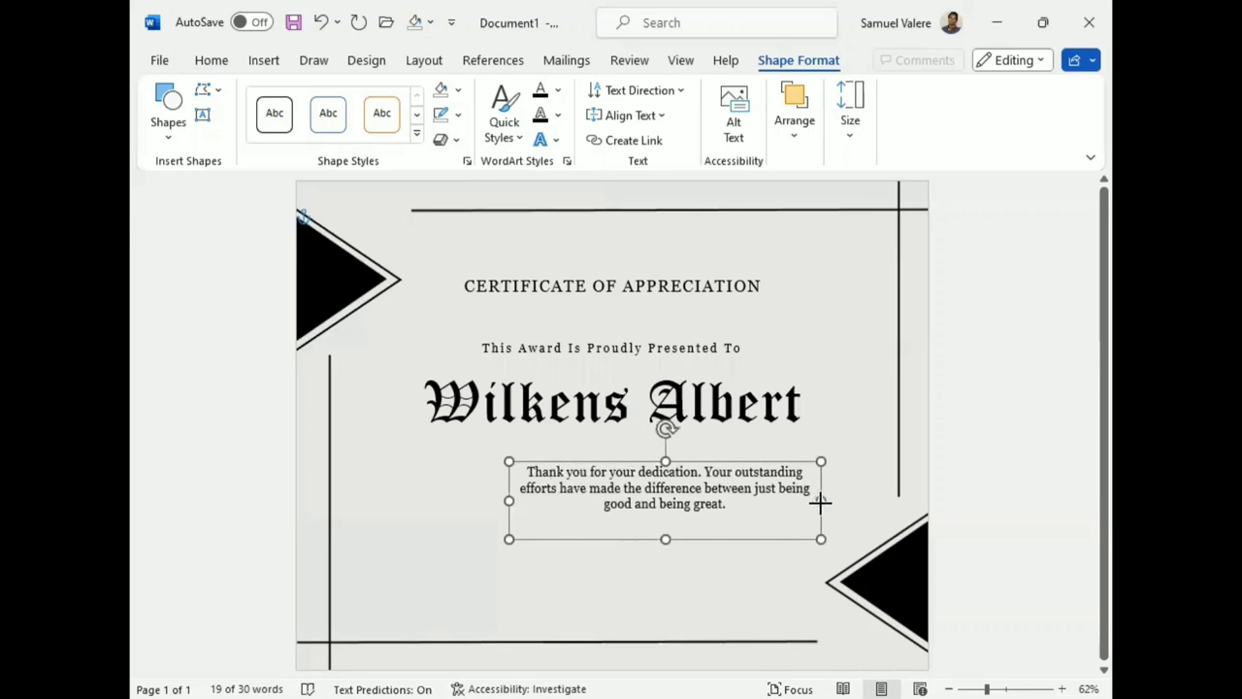
key("Up")
key("Up")
key("Up")
key("Left")
key("Left")
key("Left")
key("Left")
key("Left")
key("Left")
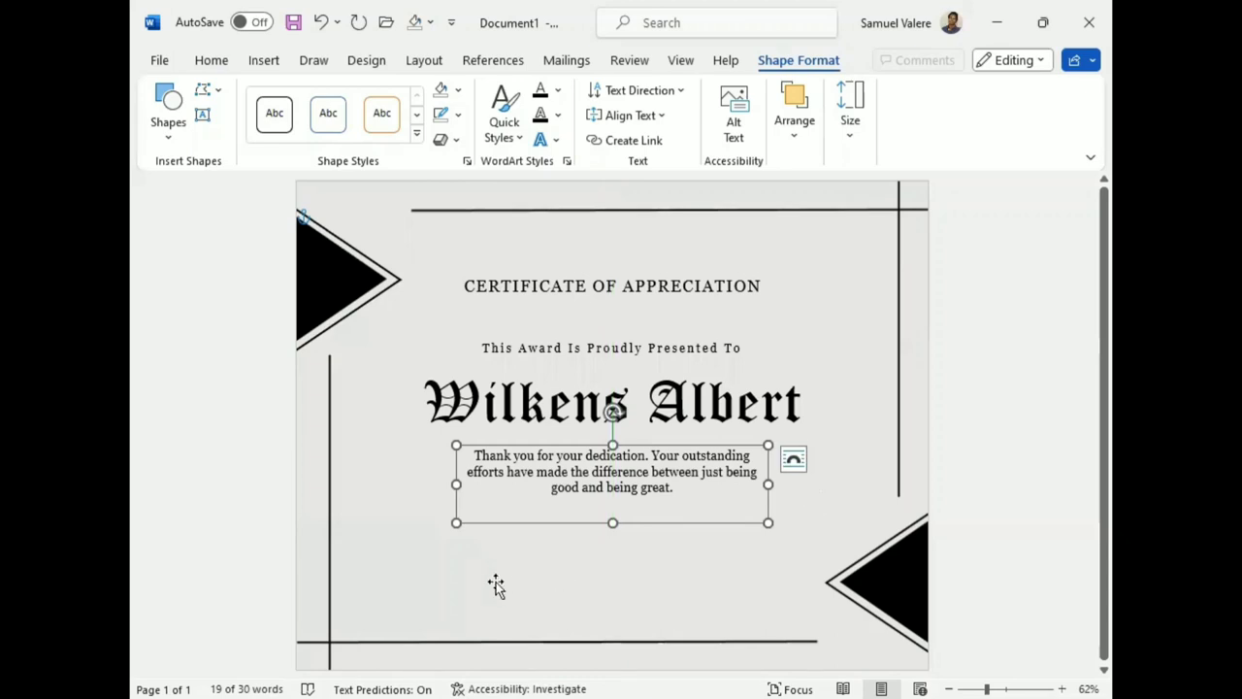
left_click_drag(767, 483, 792, 488)
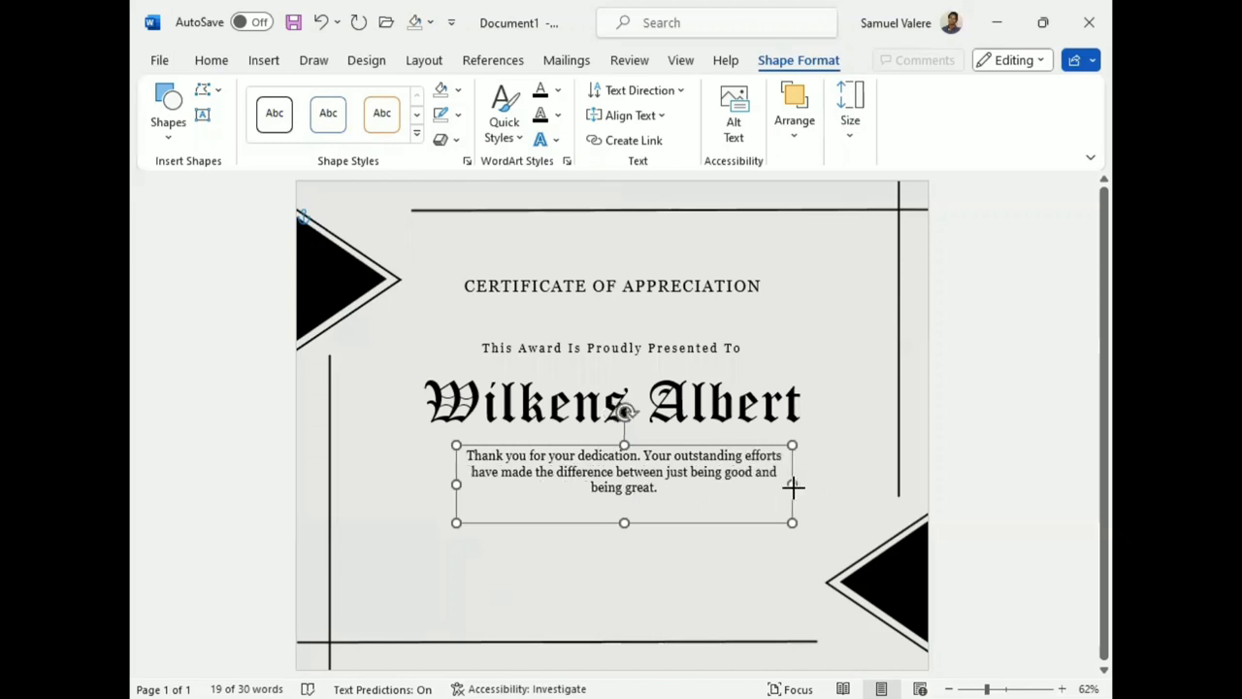
left_click_drag(792, 487, 794, 487)
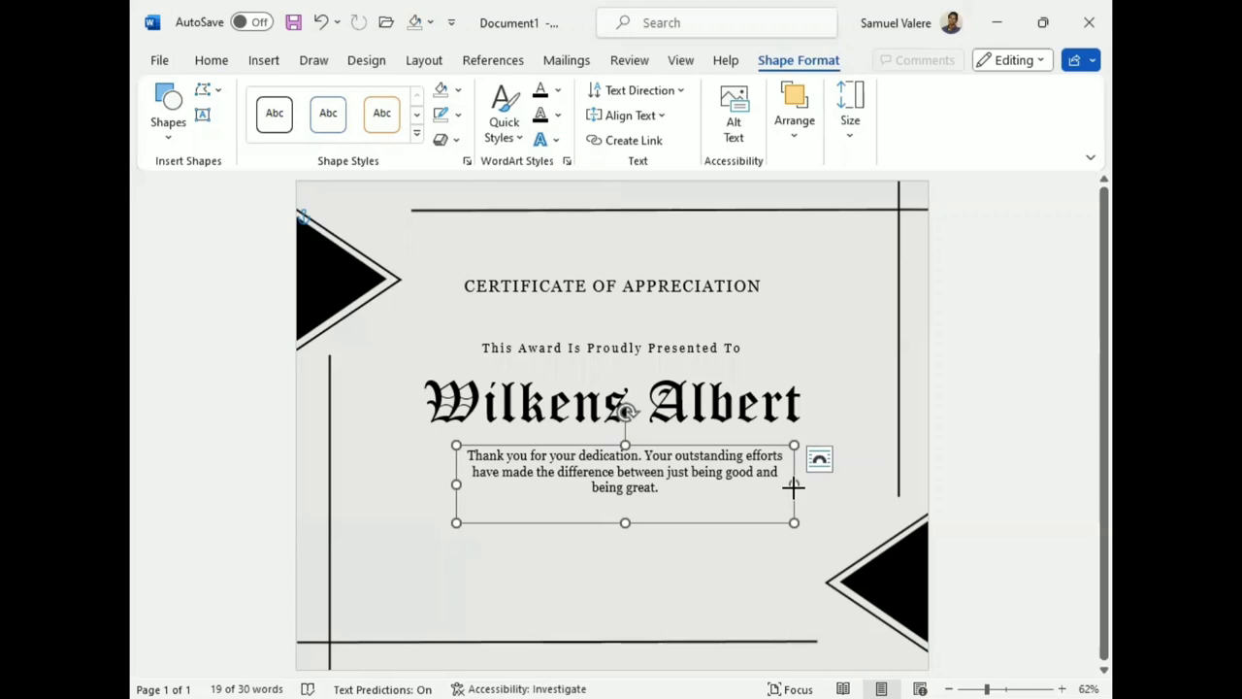
key("Left")
key("Left")
key("Left")
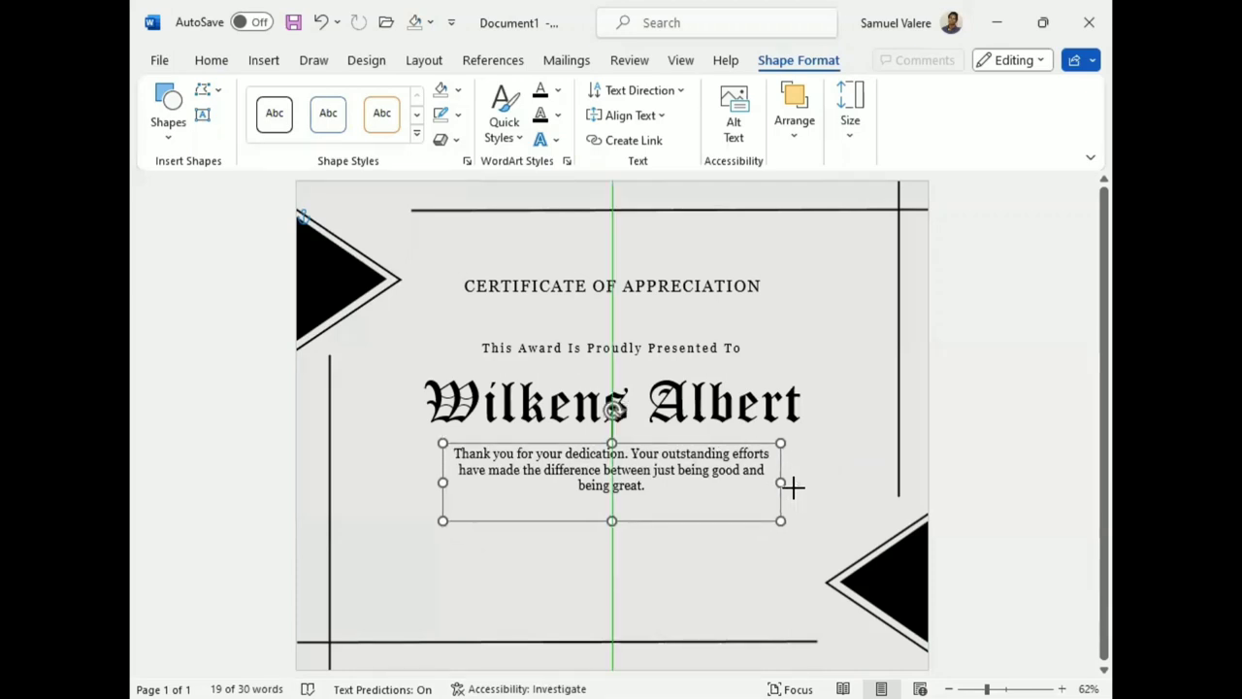
left_click(202, 115)
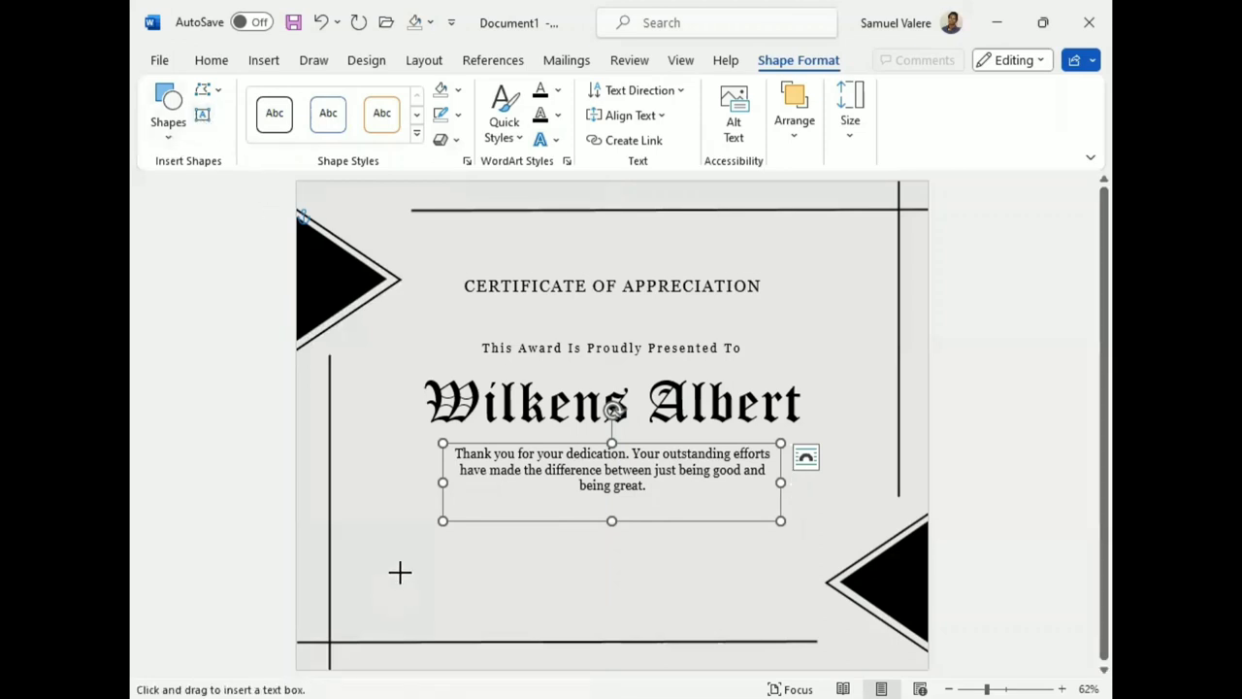
left_click_drag(400, 573, 469, 596)
Step: Type 'Date' in the lower-left text box and set it in Georgia
type("D")
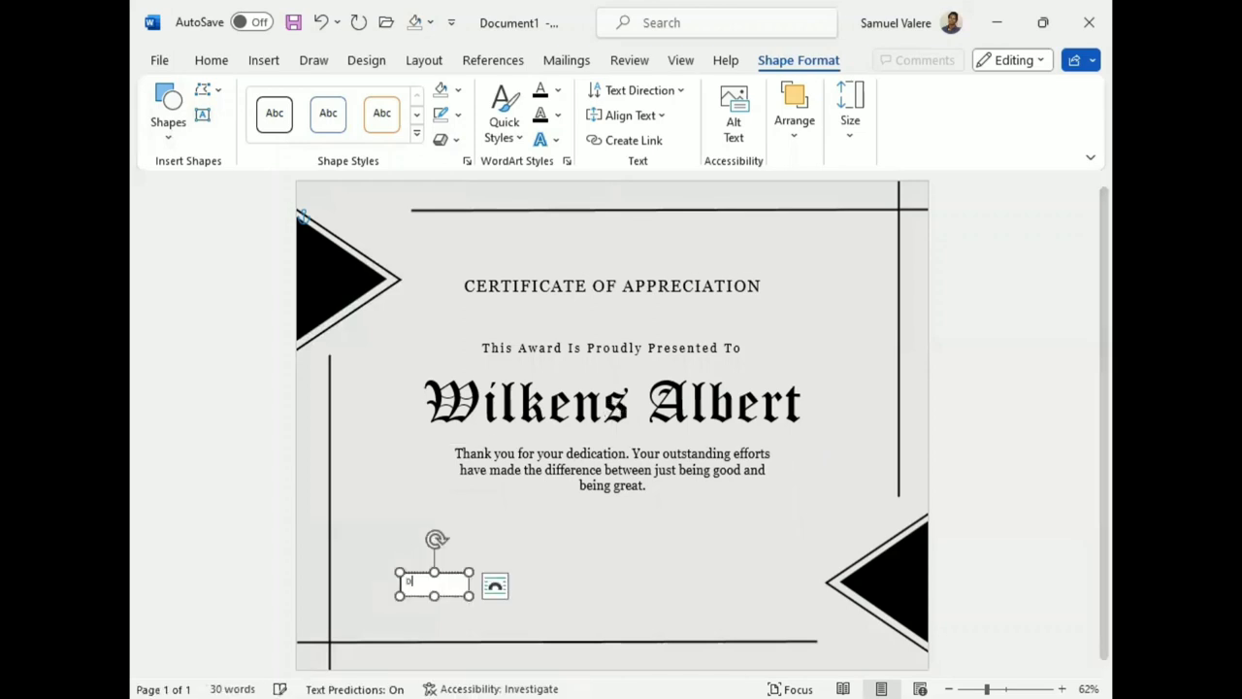
type("ate")
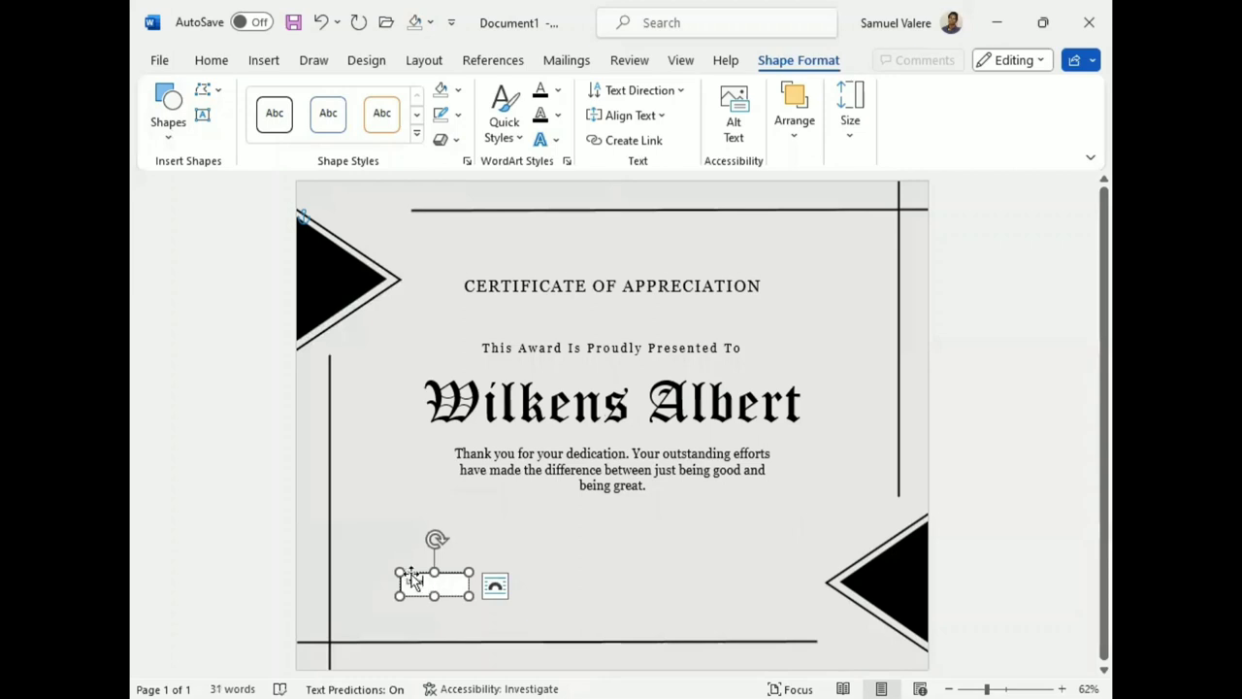
double_click(413, 582)
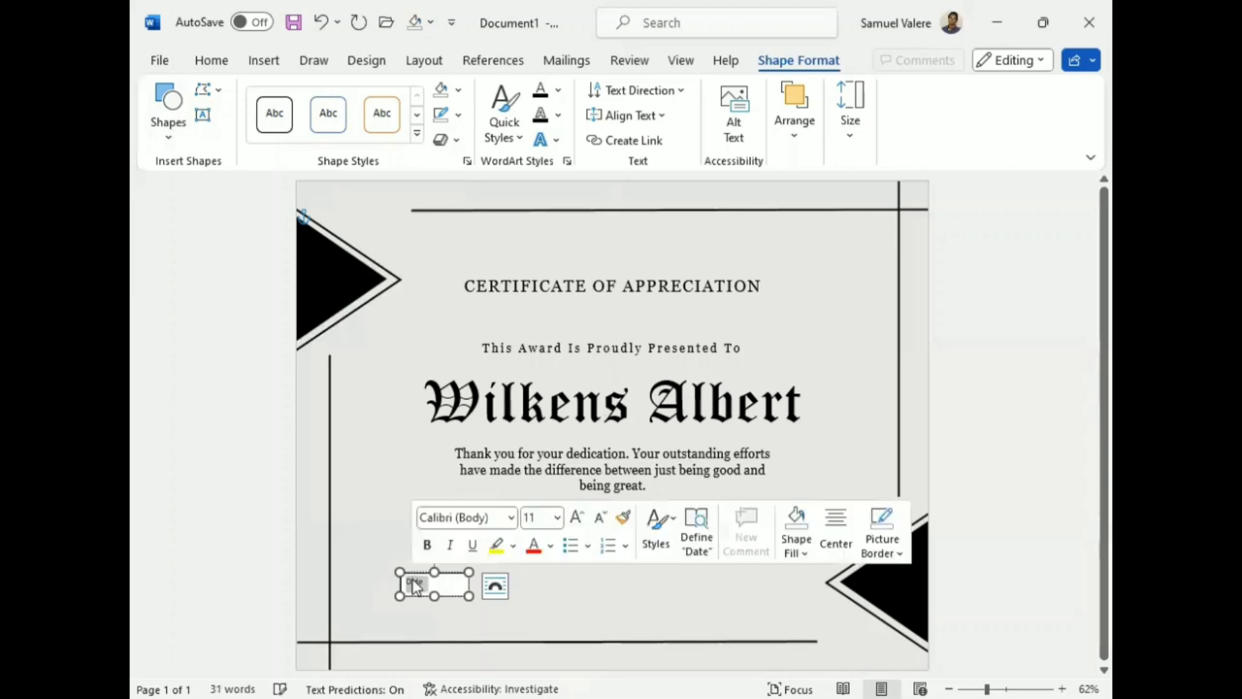
left_click(485, 517)
type("Georgia")
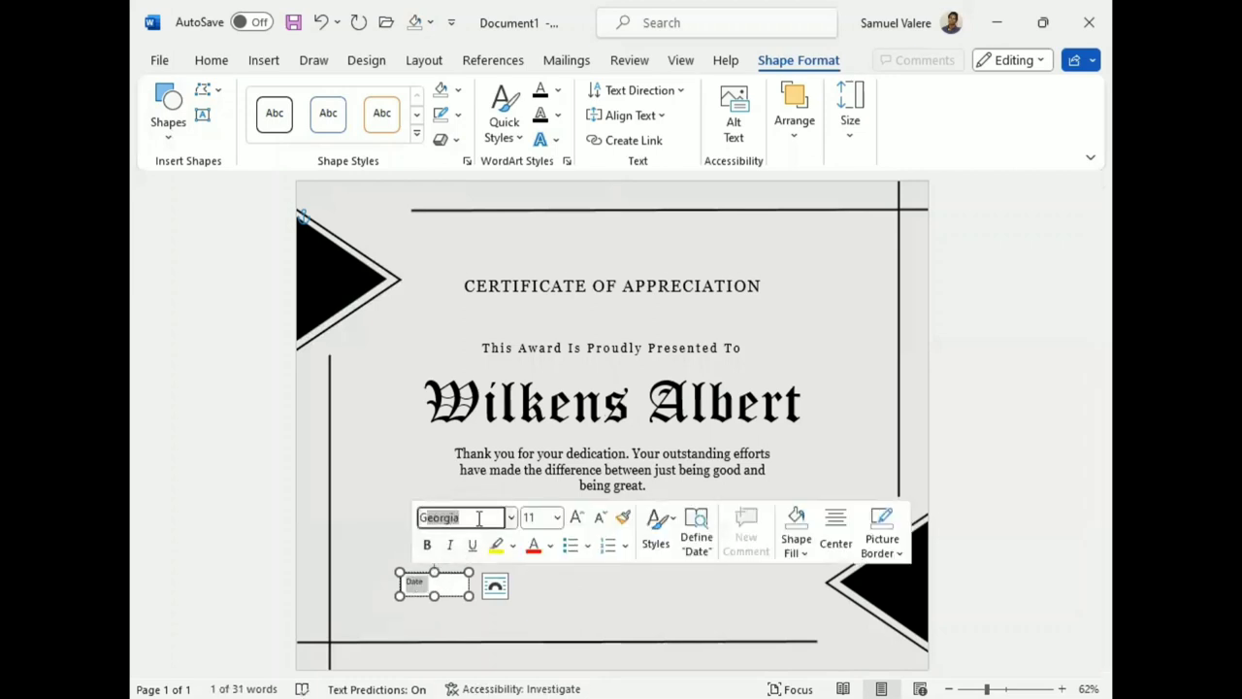
key("Return")
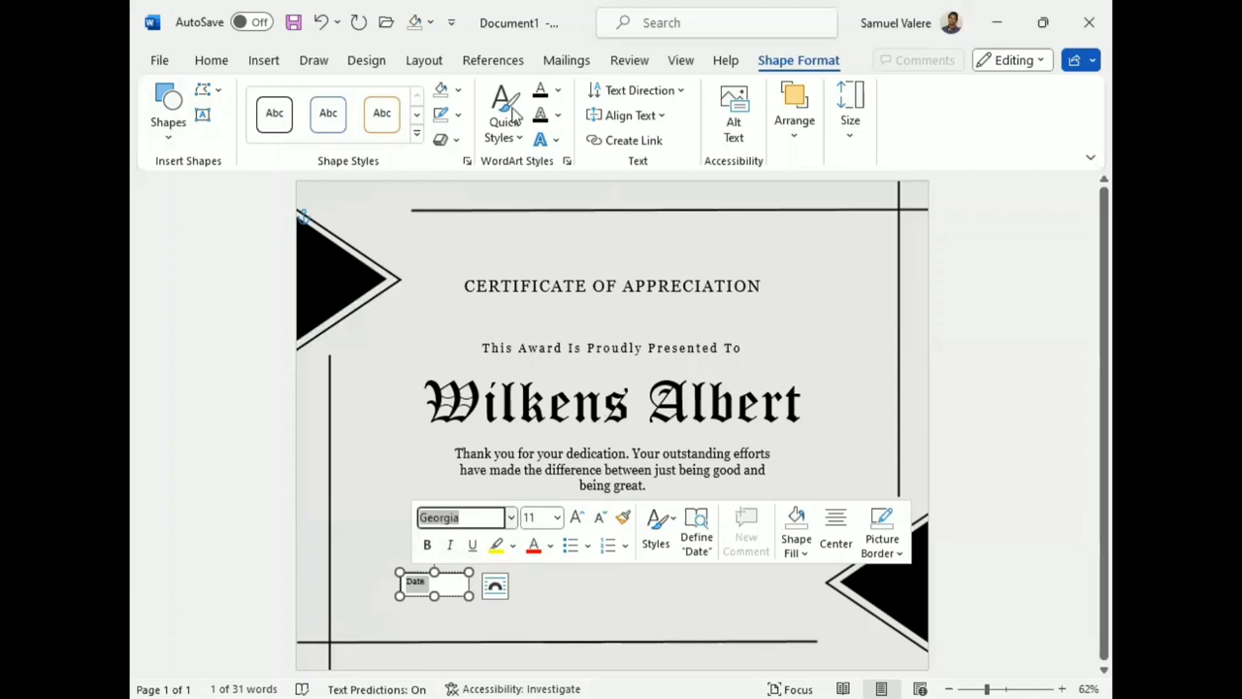
Step: Give the Date box no outline and no fill, and change the label to uppercase DATE
left_click(457, 114)
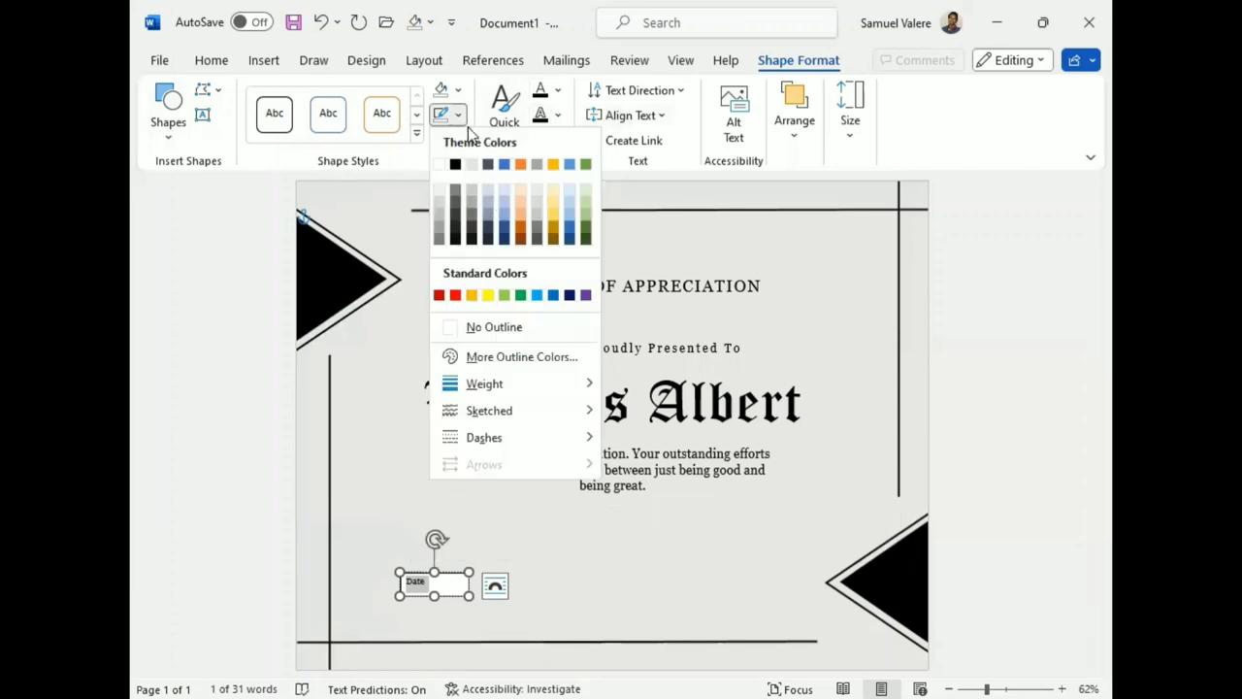
left_click(450, 327)
left_click(448, 90)
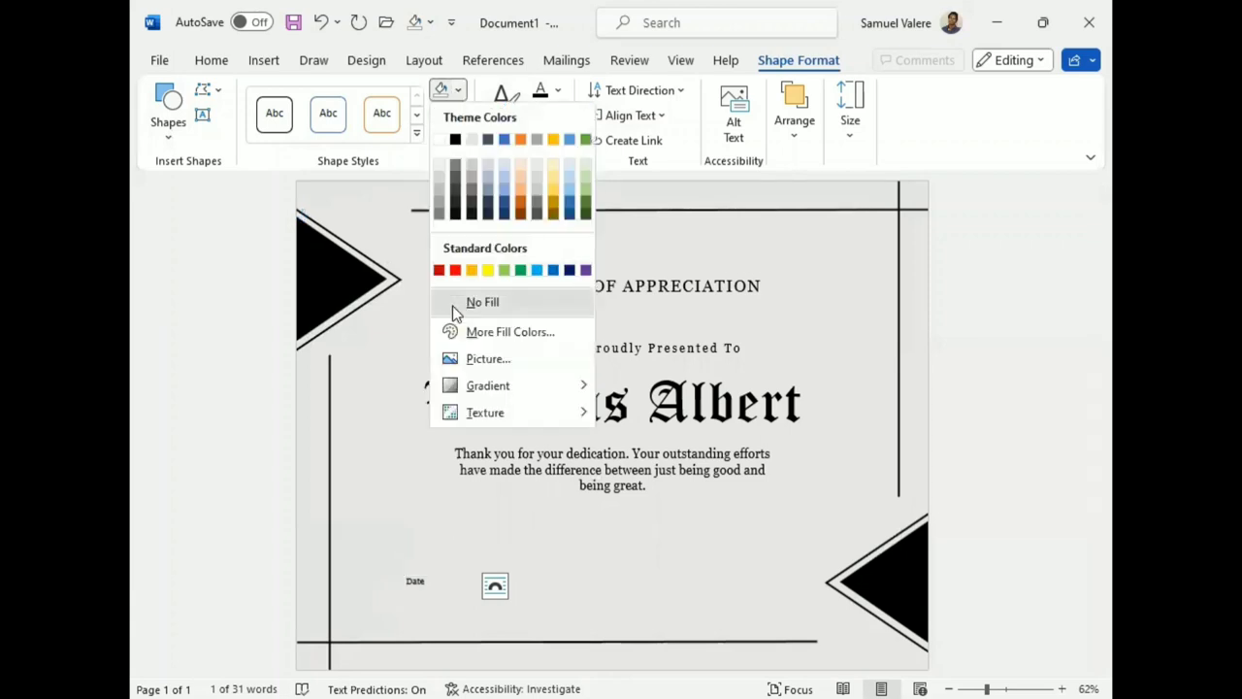
left_click(452, 306)
left_click(215, 61)
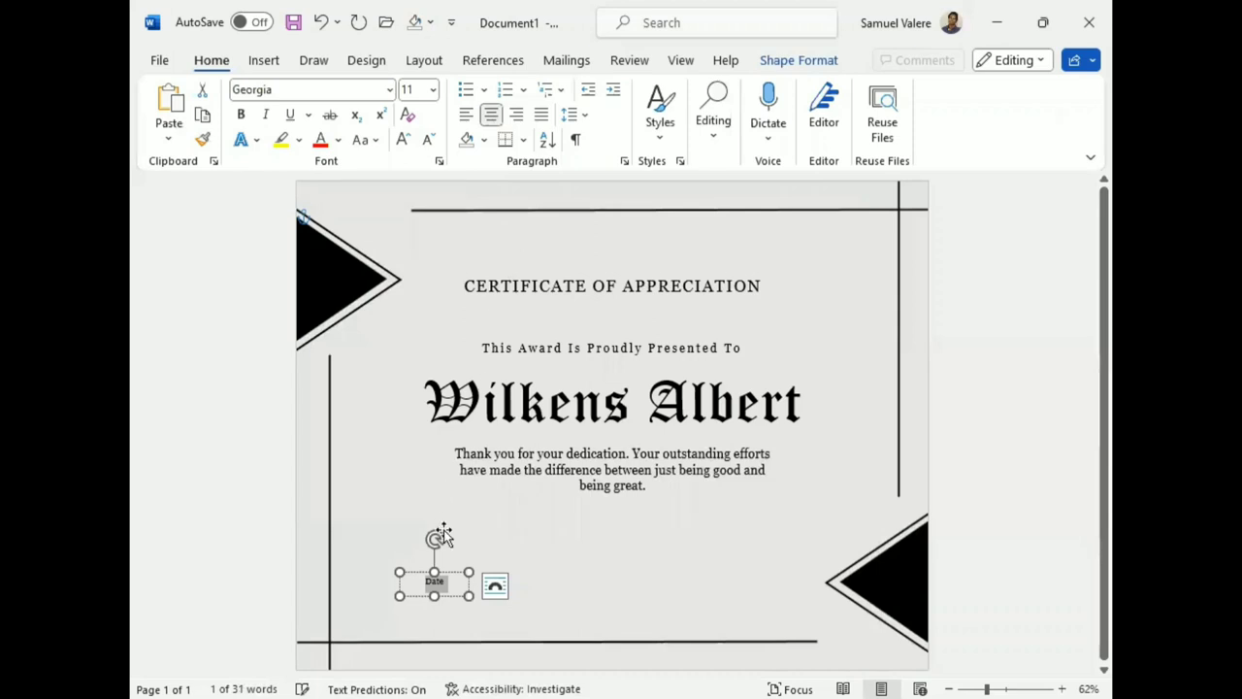
left_click(376, 142)
left_click(411, 223)
Step: Shorten the copied label box and change its text to uppercase SIGNATURE
left_click_drag(433, 595, 512, 587)
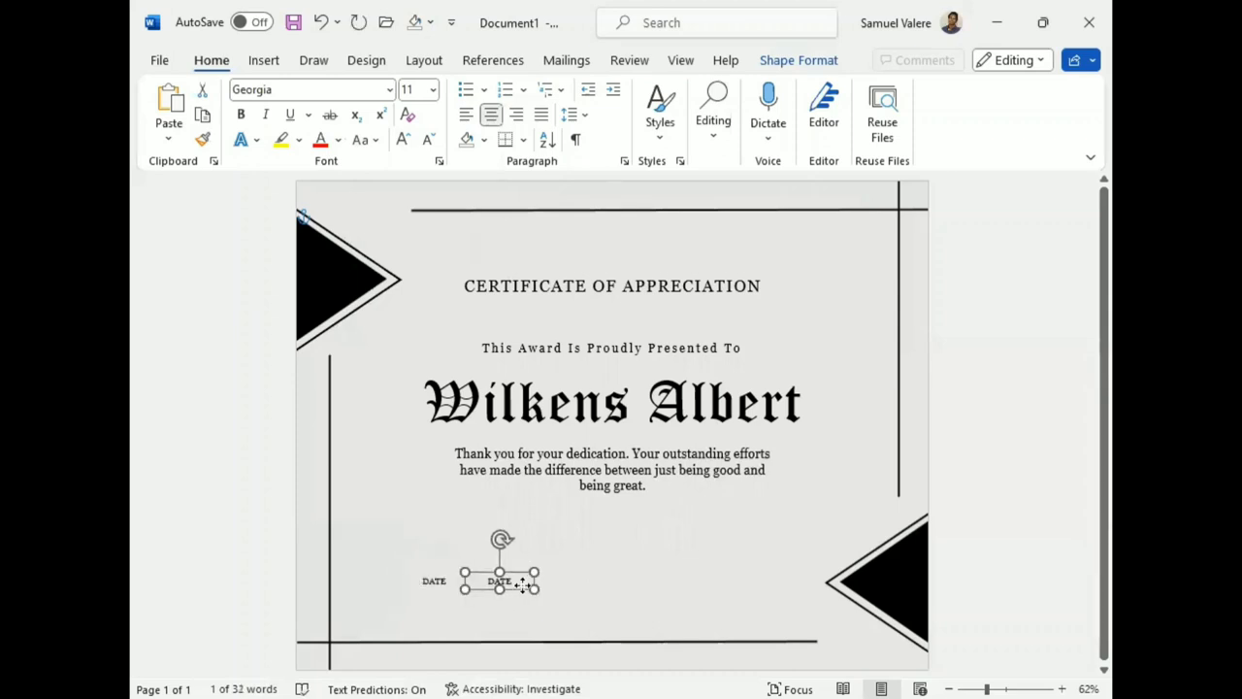
double_click(513, 585)
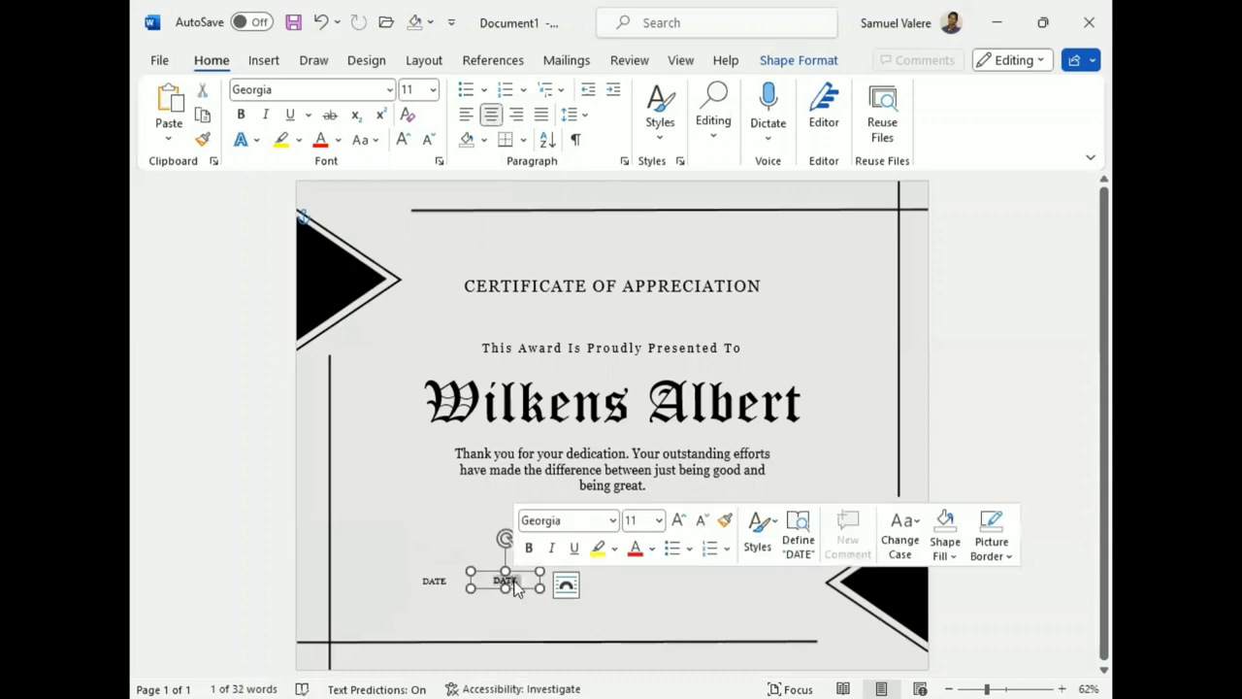
type("Signa")
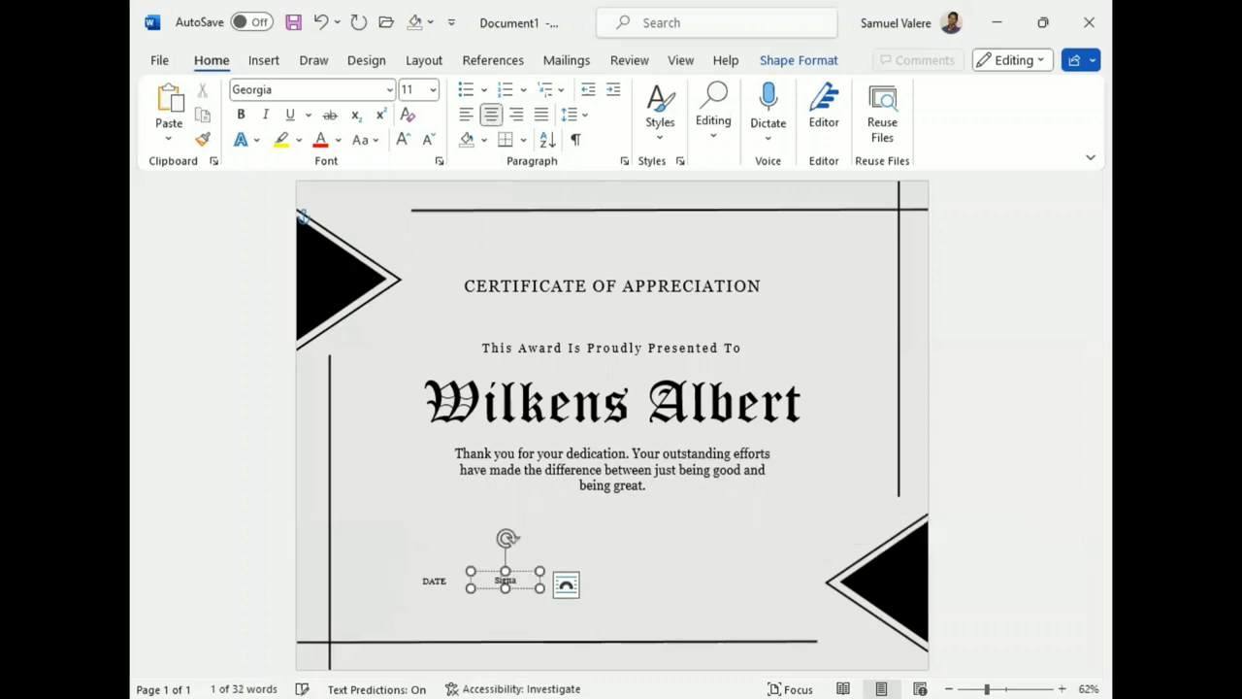
type("ture")
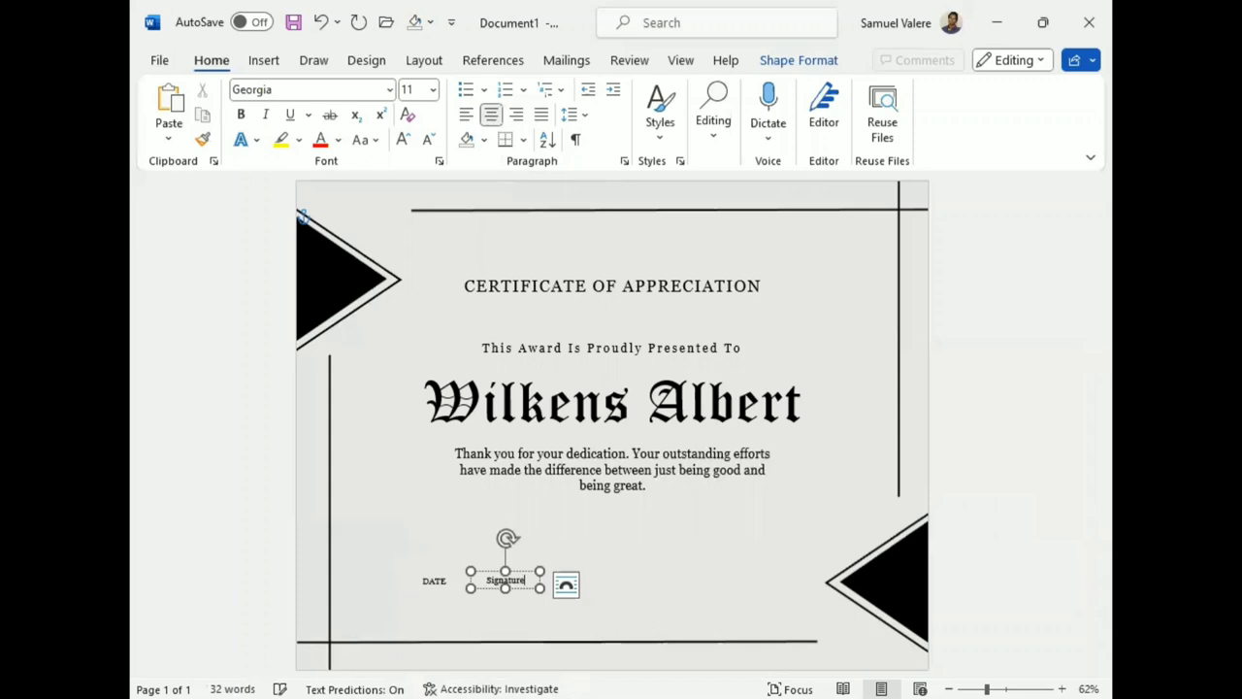
double_click(517, 580)
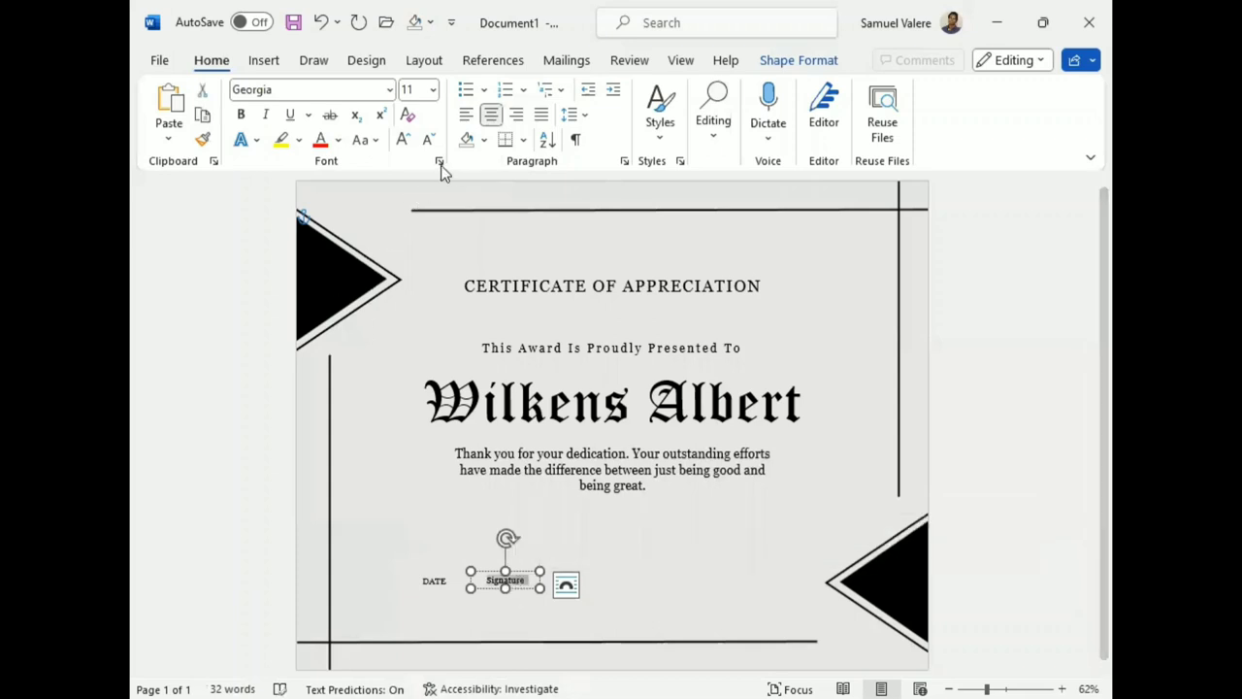
left_click(369, 140)
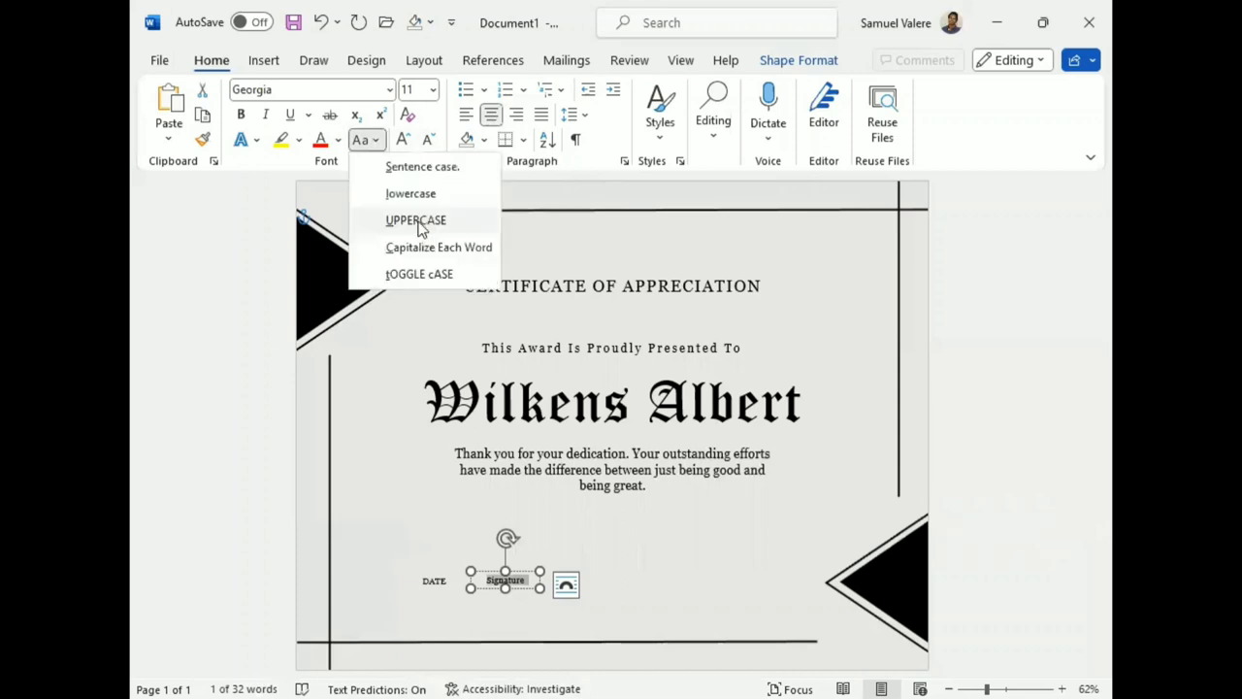
left_click(417, 220)
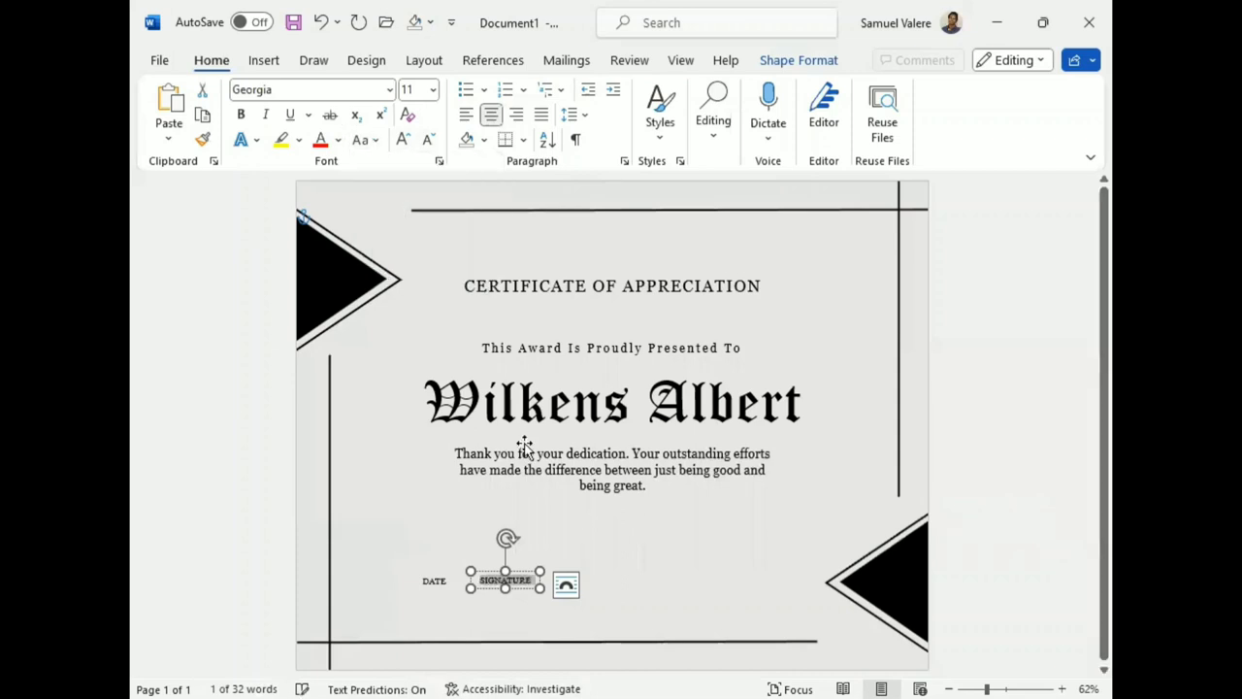
Step: Move the SIGNATURE label to the lower right and readjust the DATE label's position
left_click(525, 590)
left_click_drag(525, 590, 794, 590)
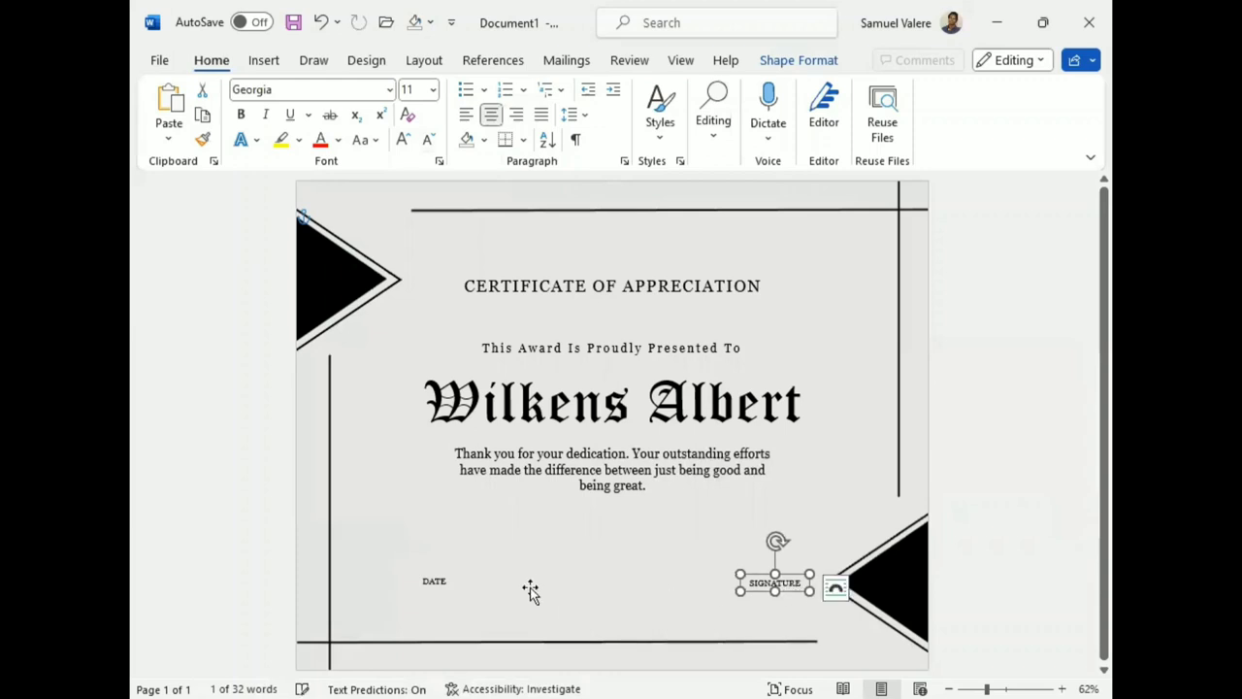
left_click(444, 594)
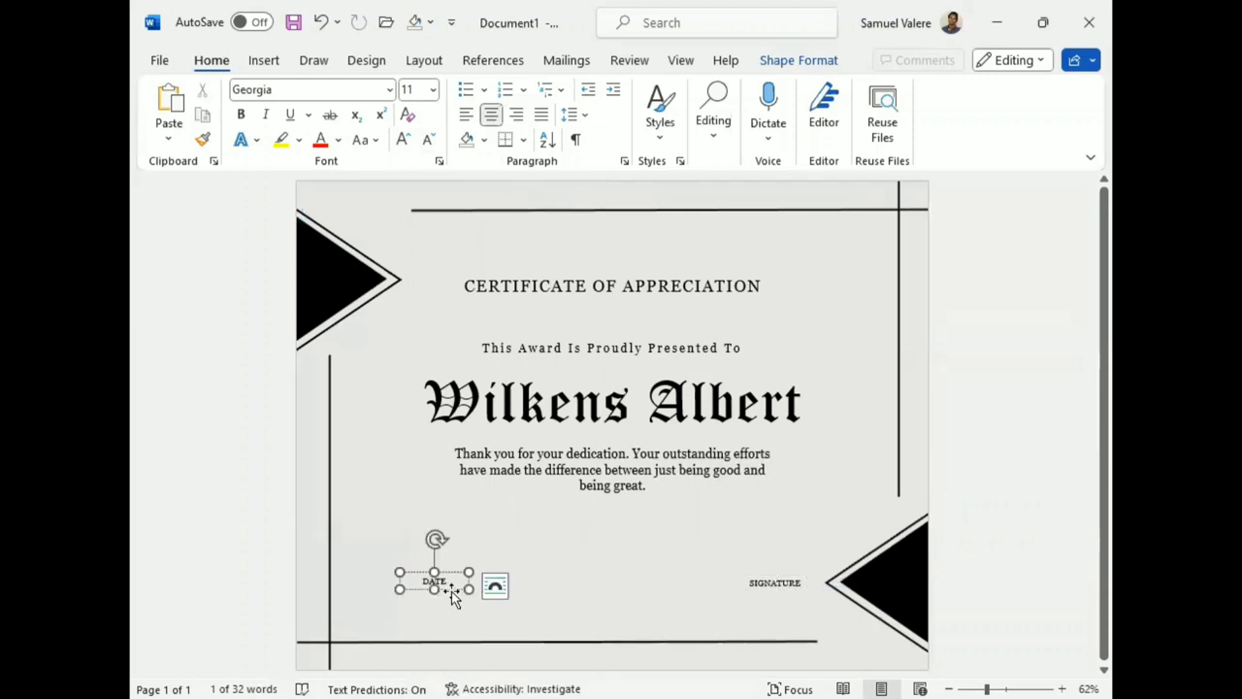
left_click_drag(452, 596, 776, 594)
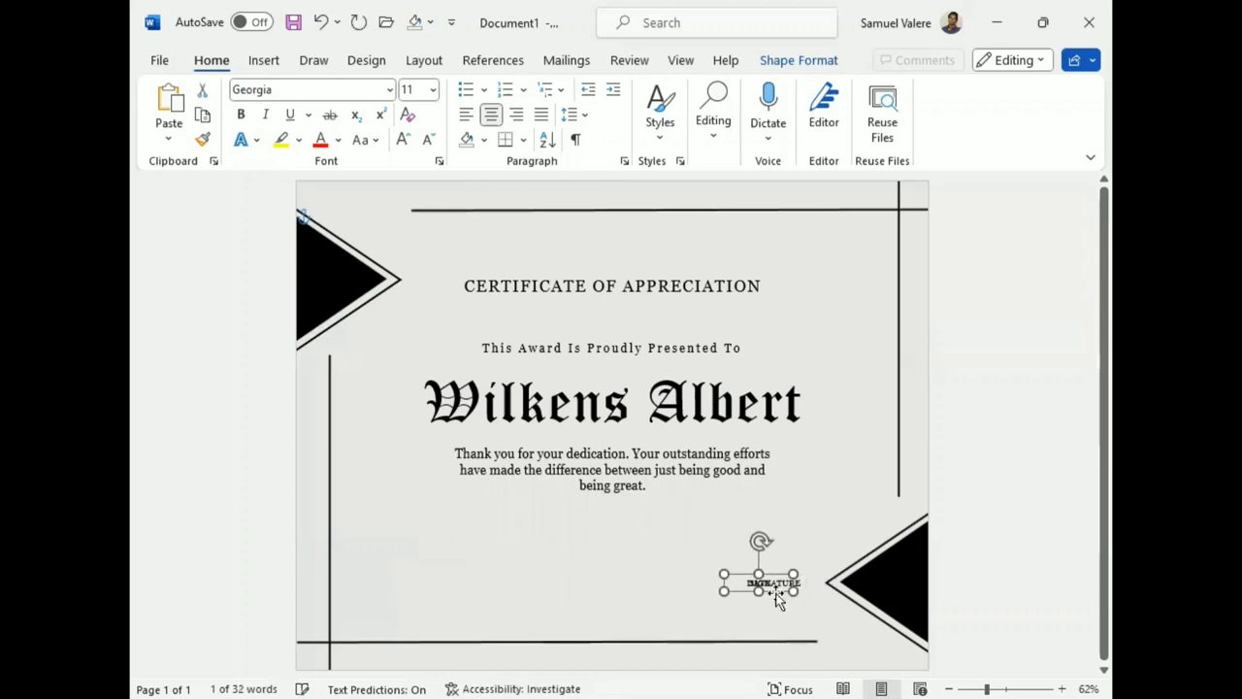
key("Left")
key("Left")
key("Left")
key("Left")
key("Left")
key("Left")
key("Left")
key("Left")
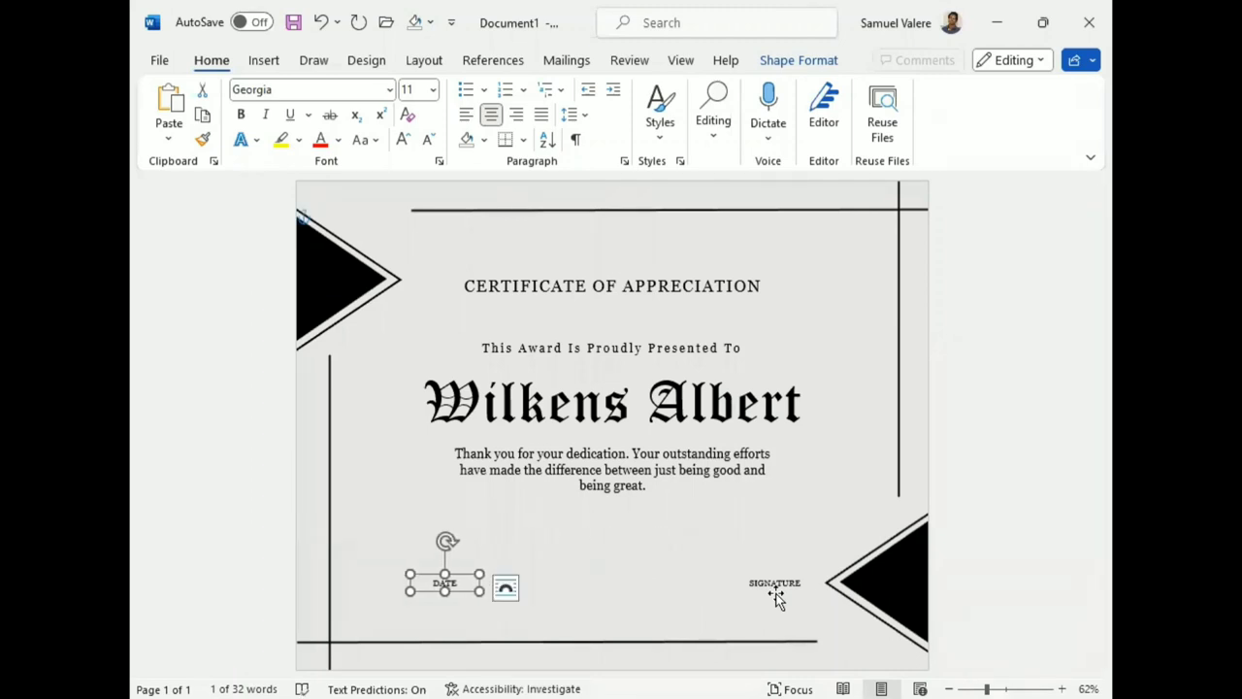
key("ctrl+Left")
key("ctrl+Left")
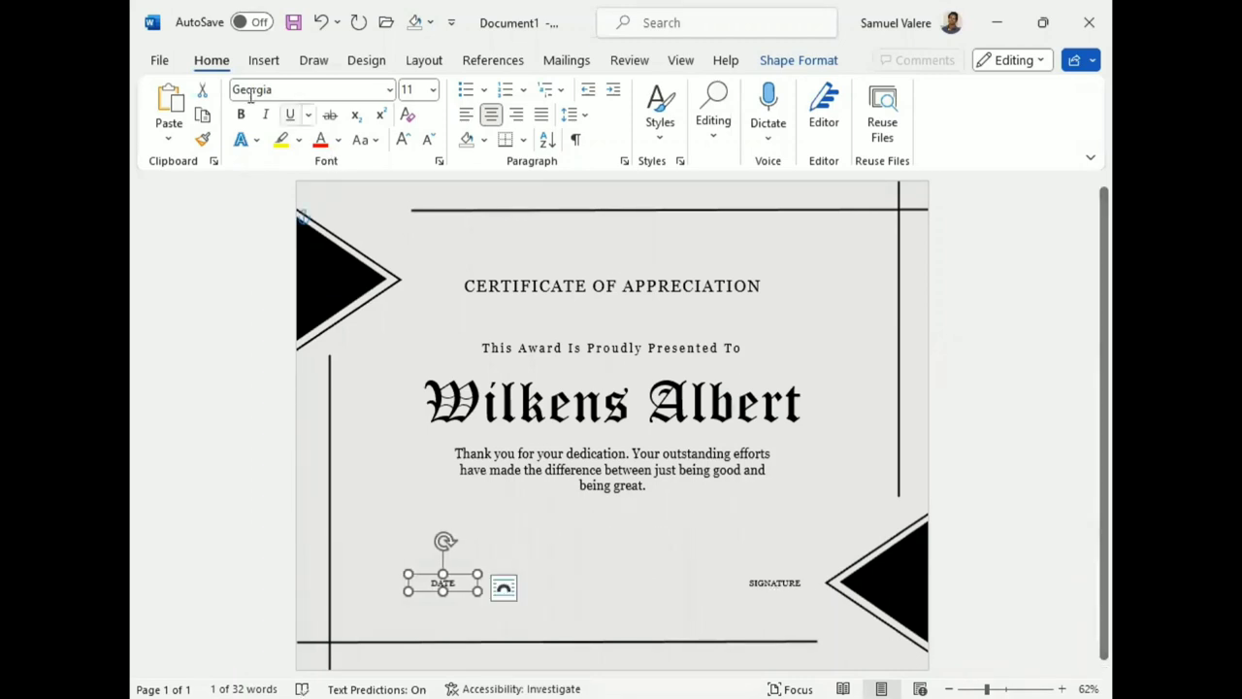
Step: Draw a straight black line under the DATE label
left_click(264, 61)
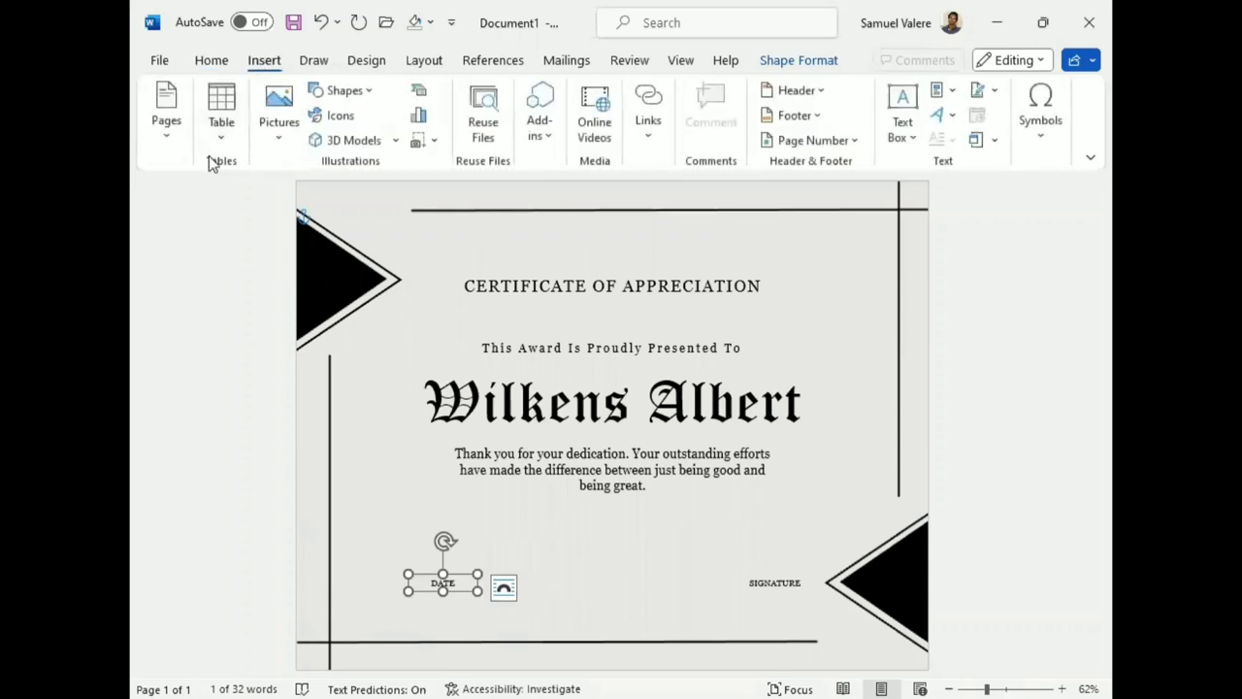
left_click(357, 97)
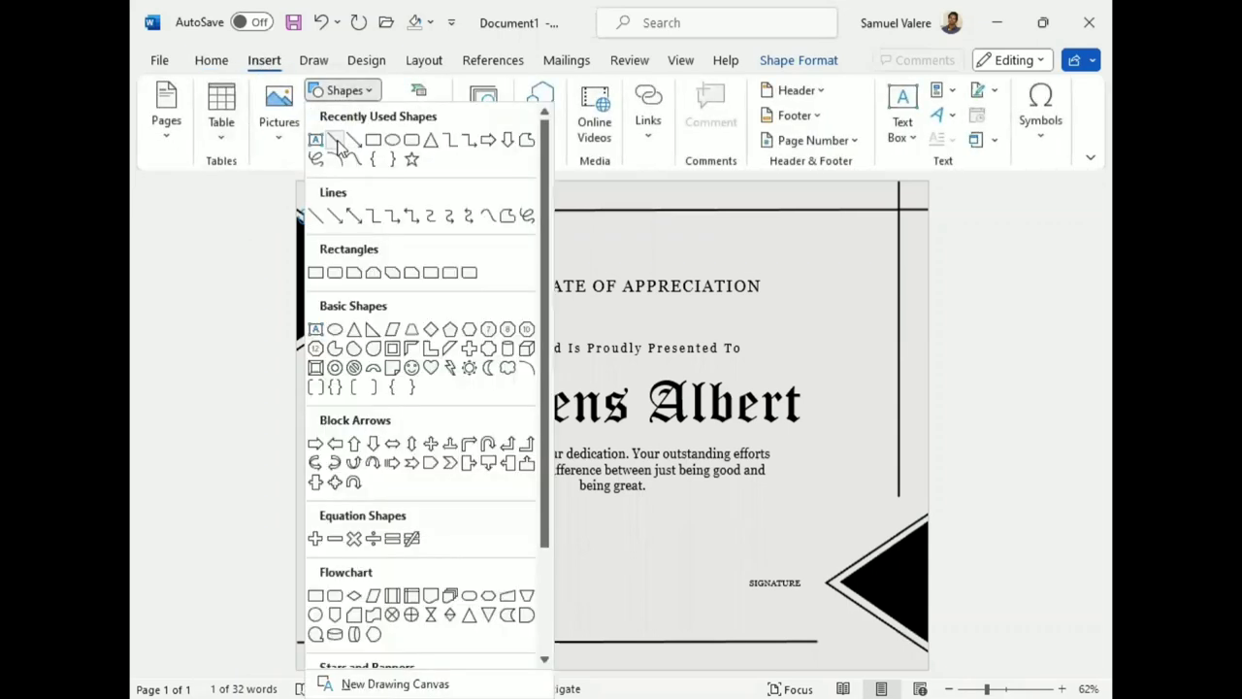
left_click(430, 442)
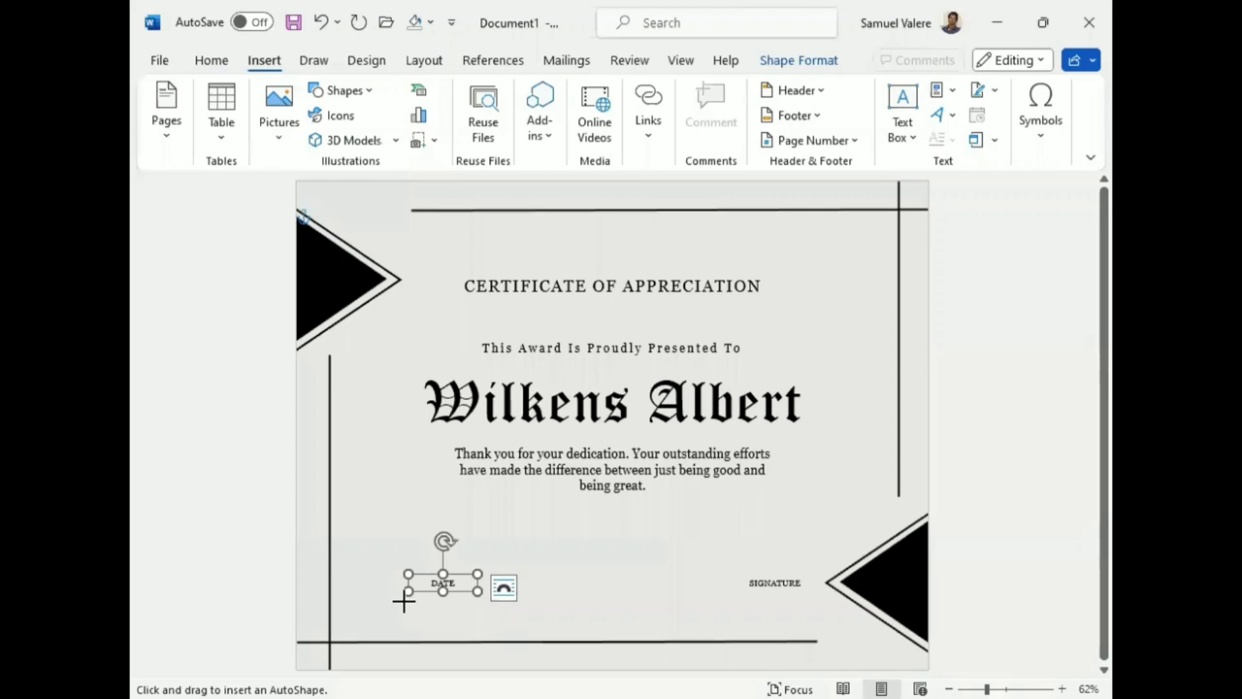
left_click_drag(404, 602, 482, 603)
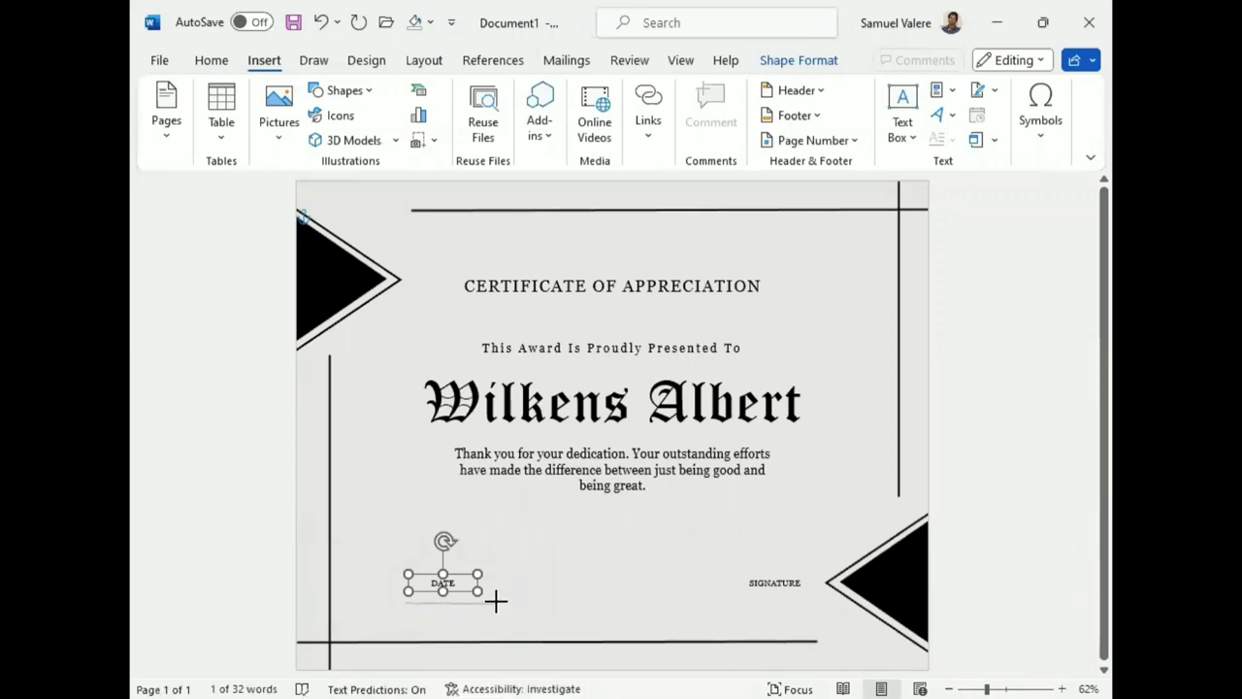
left_click_drag(496, 601, 443, 589)
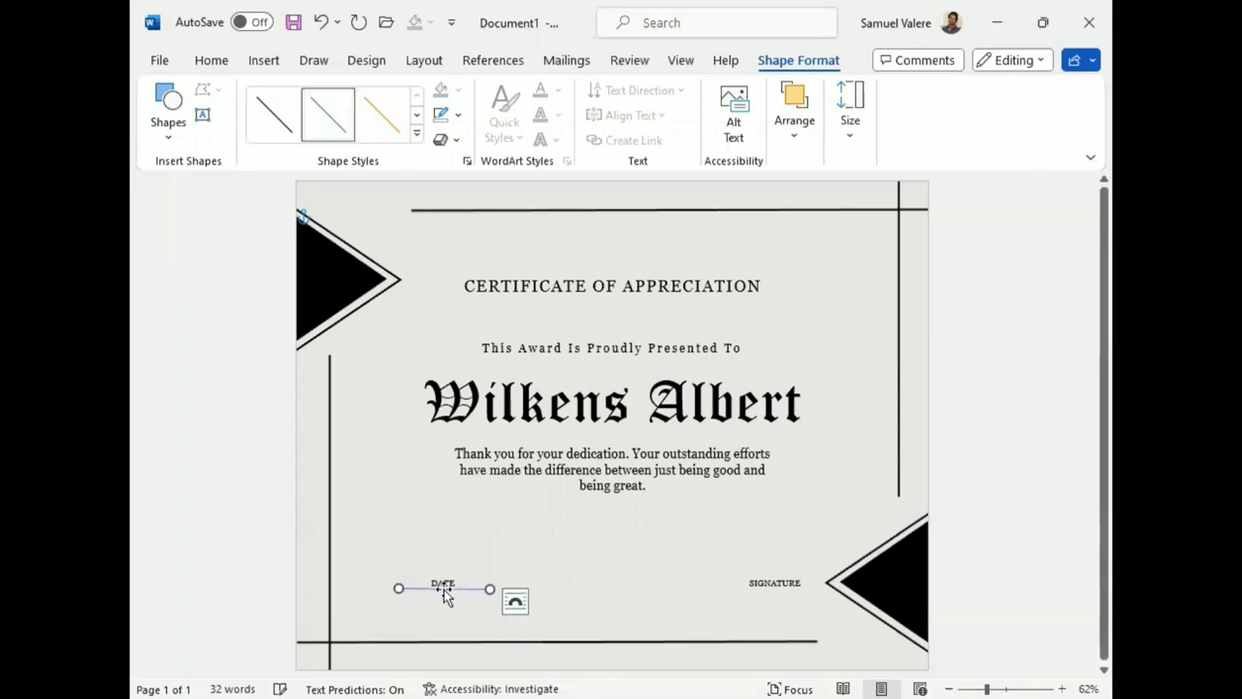
left_click(458, 114)
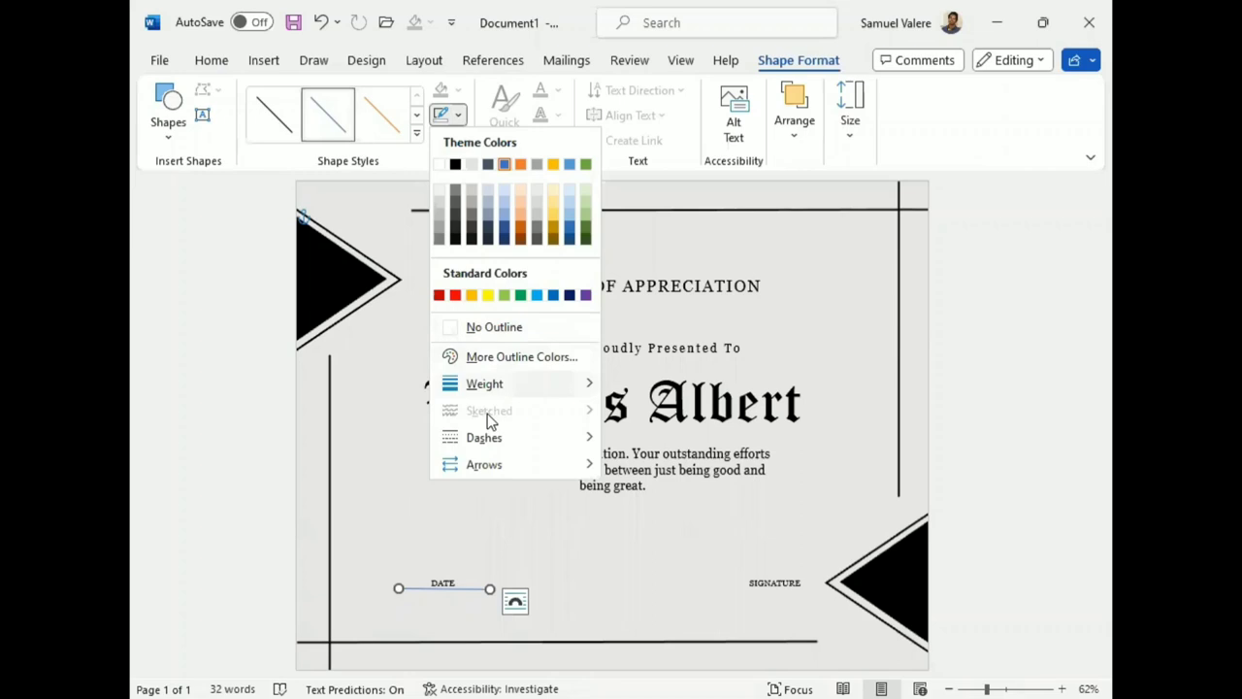
left_click(455, 165)
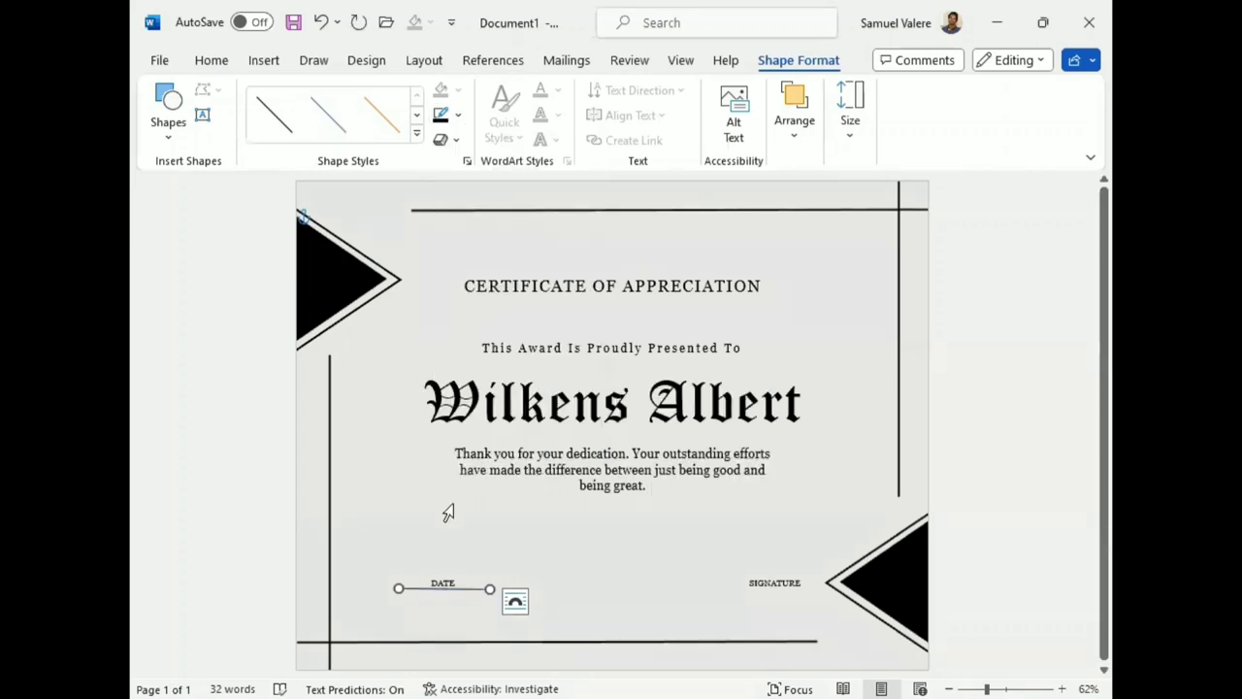
Step: Nudge the line into place at DATE and position a copy under SIGNATURE
key("Down")
key("Right")
key("Up")
key("Up")
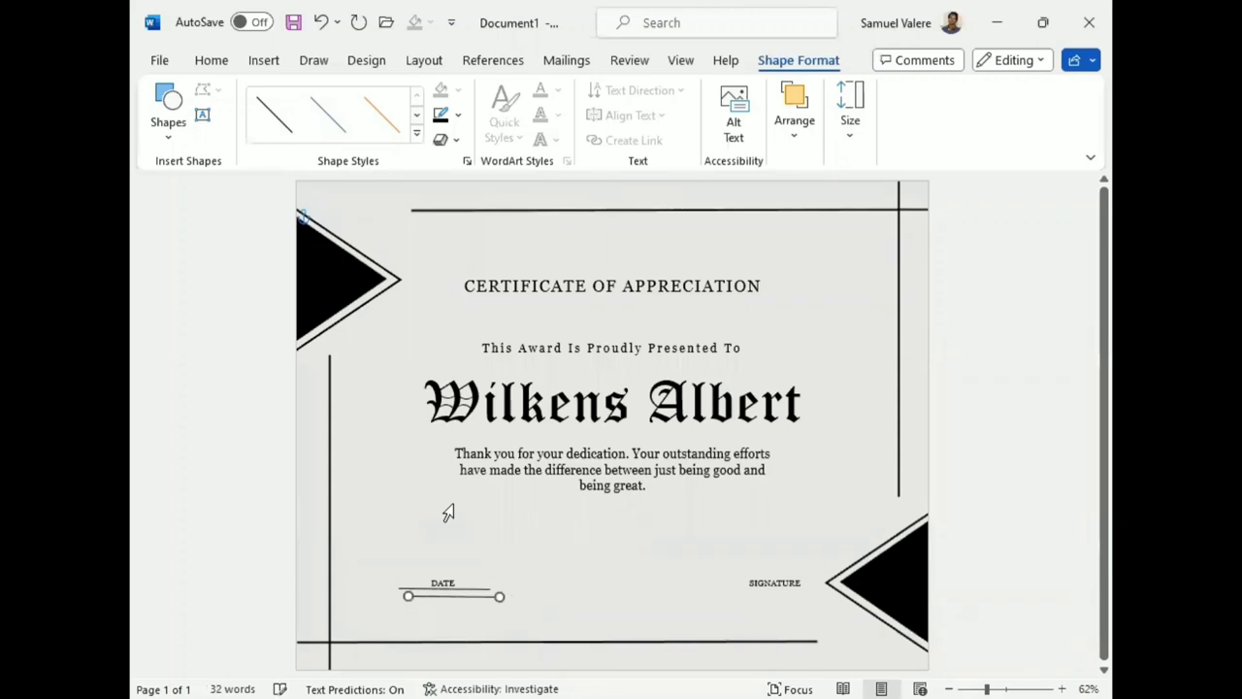
key("Up")
key("Up")
key("Up")
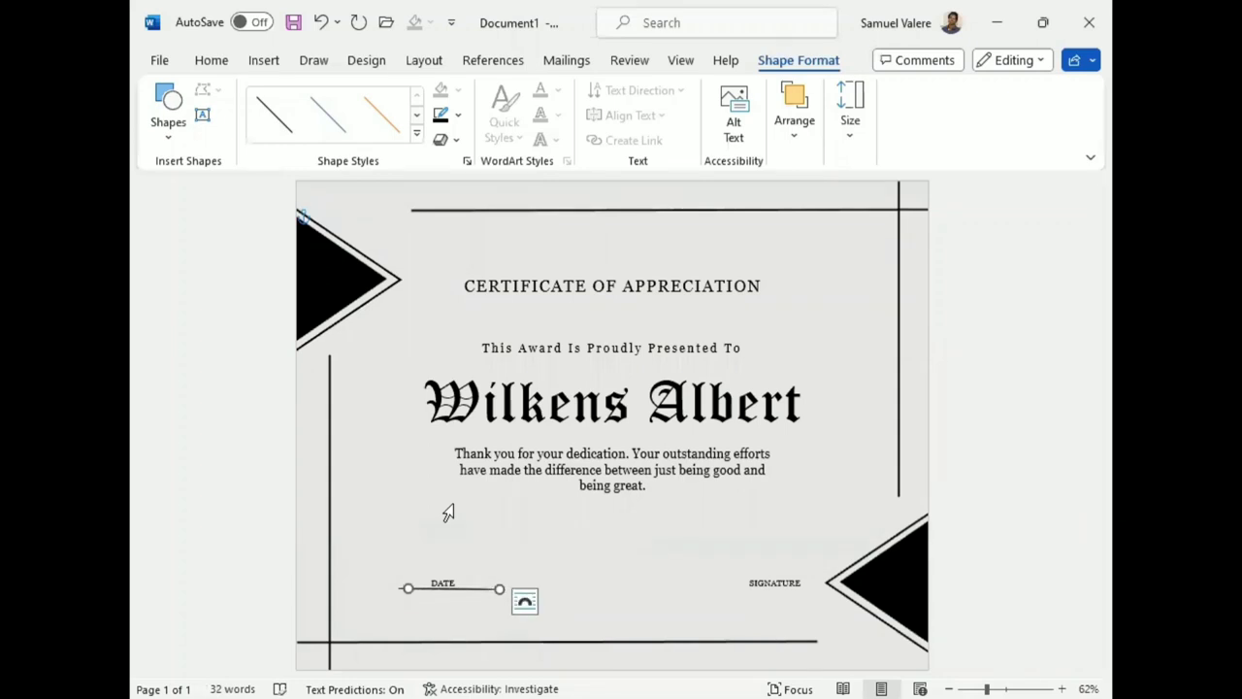
key("Right")
key("Right")
key("Right")
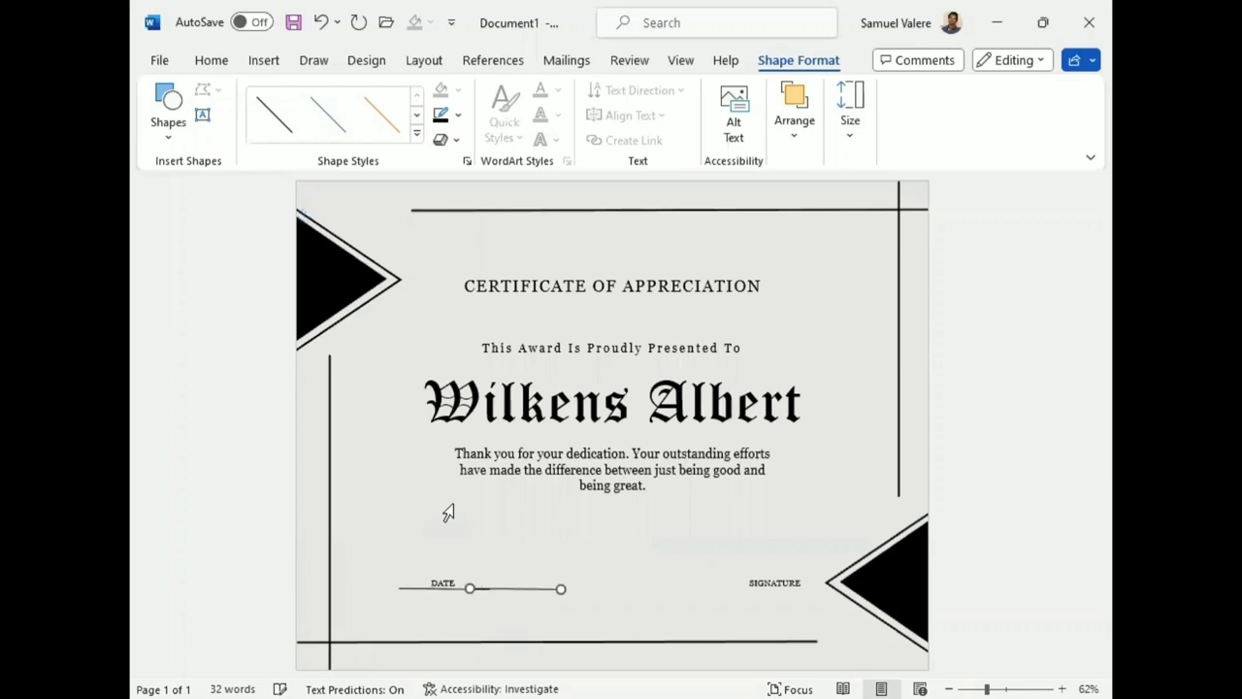
key("Right")
key("Right")
key("Right")
key("Right")
key("Right")
key("Right")
key("Right")
key("Right")
key("Right")
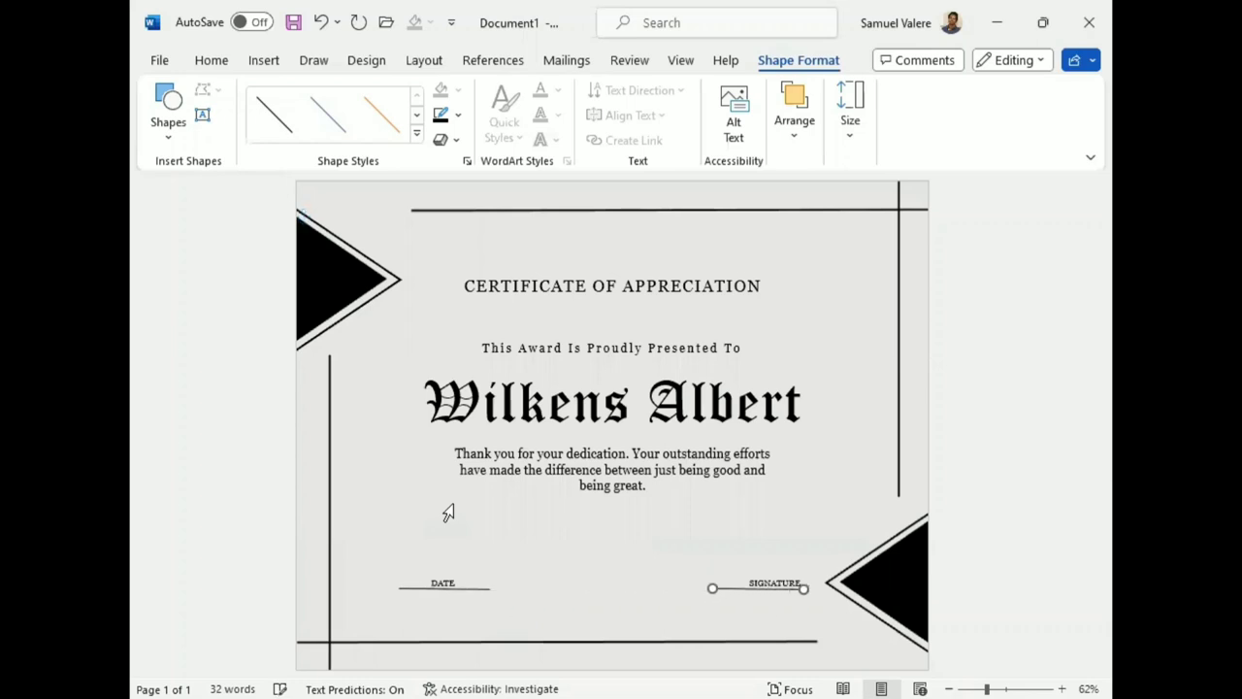
key("Right")
key("Right")
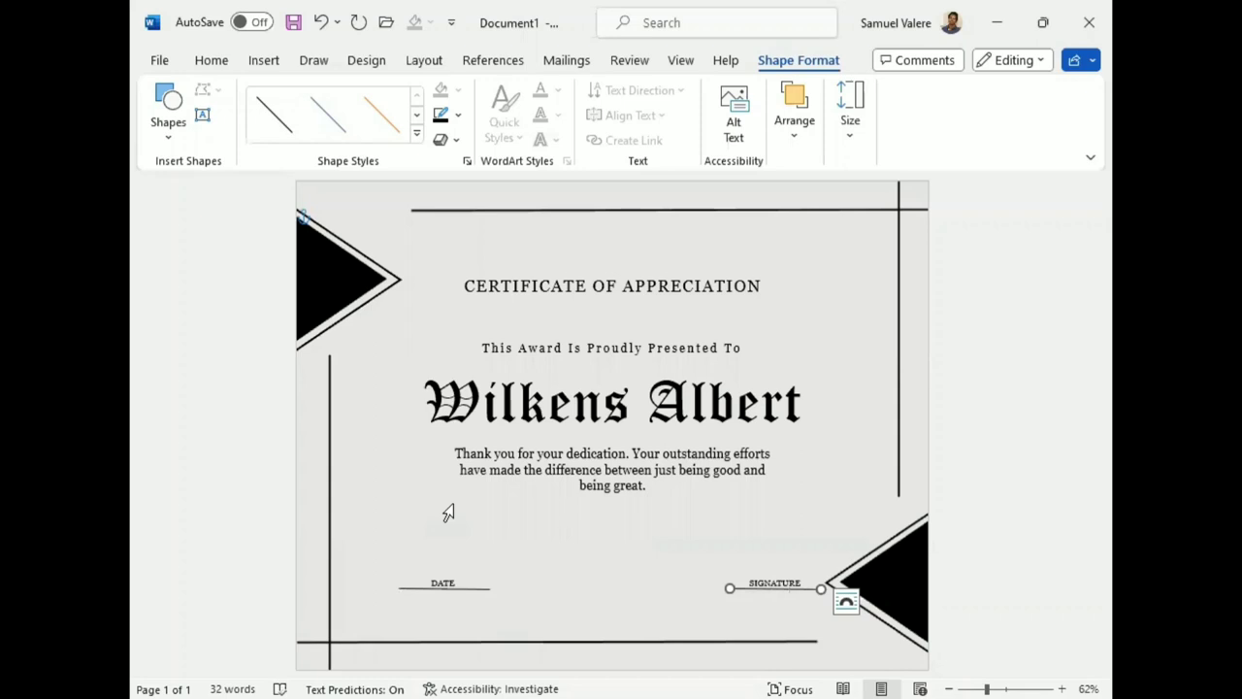
key("ctrl+Left")
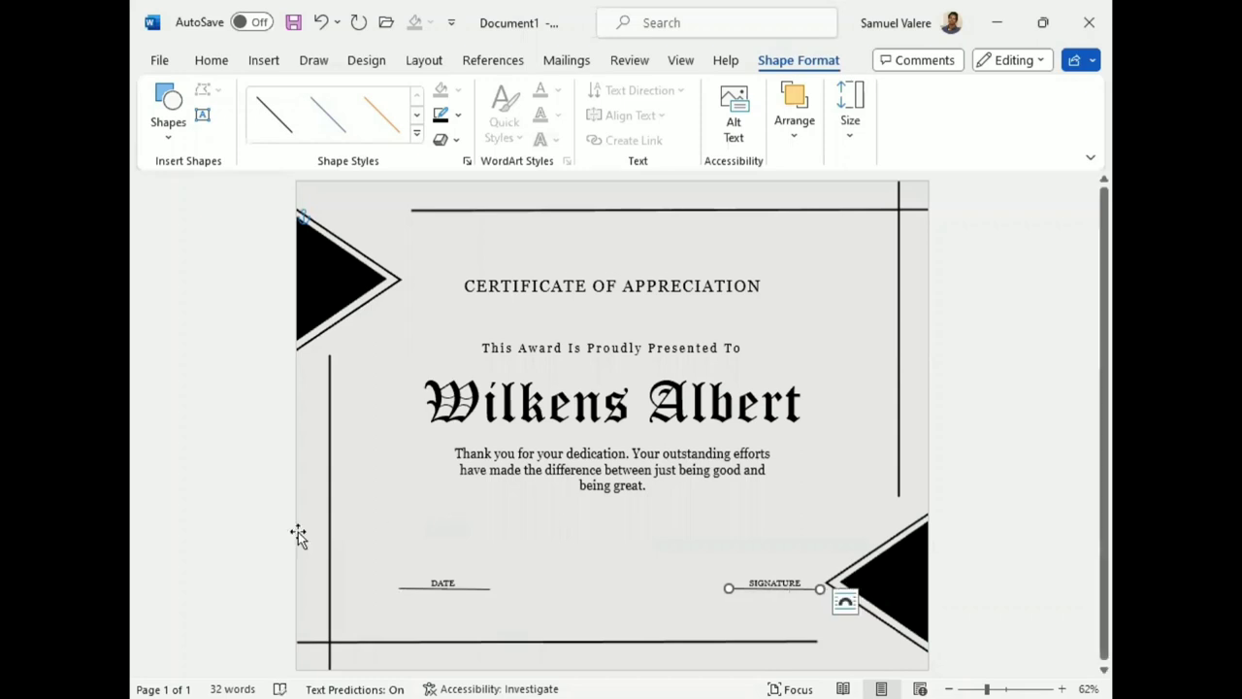
Step: Select the DATE and SIGNATURE labels together and shift them down just below their lines
left_click(455, 574)
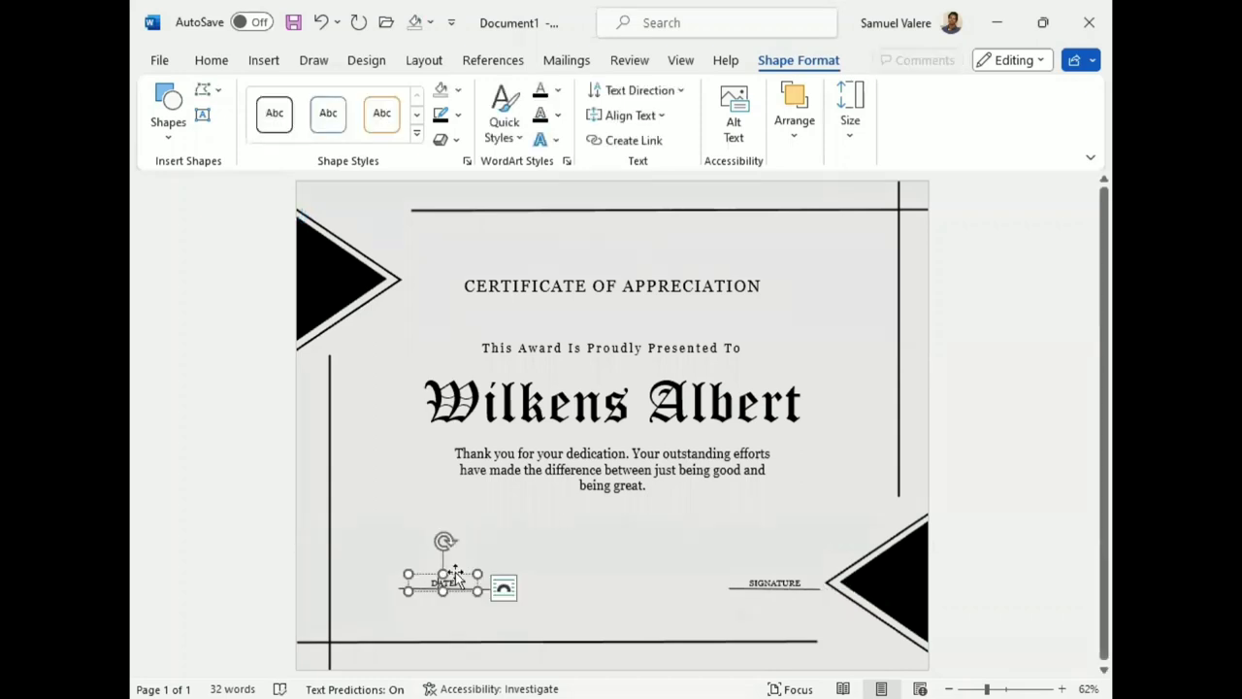
left_click(772, 579, "shift")
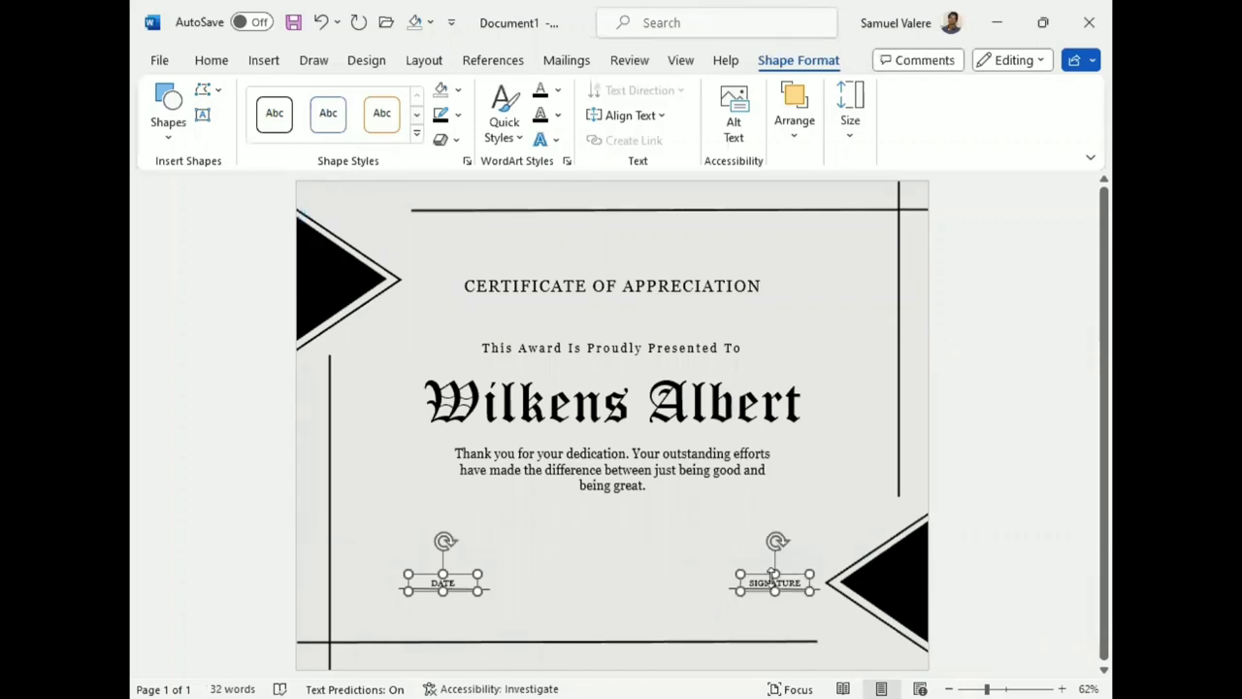
left_click_drag(772, 576, 770, 582)
key("Down")
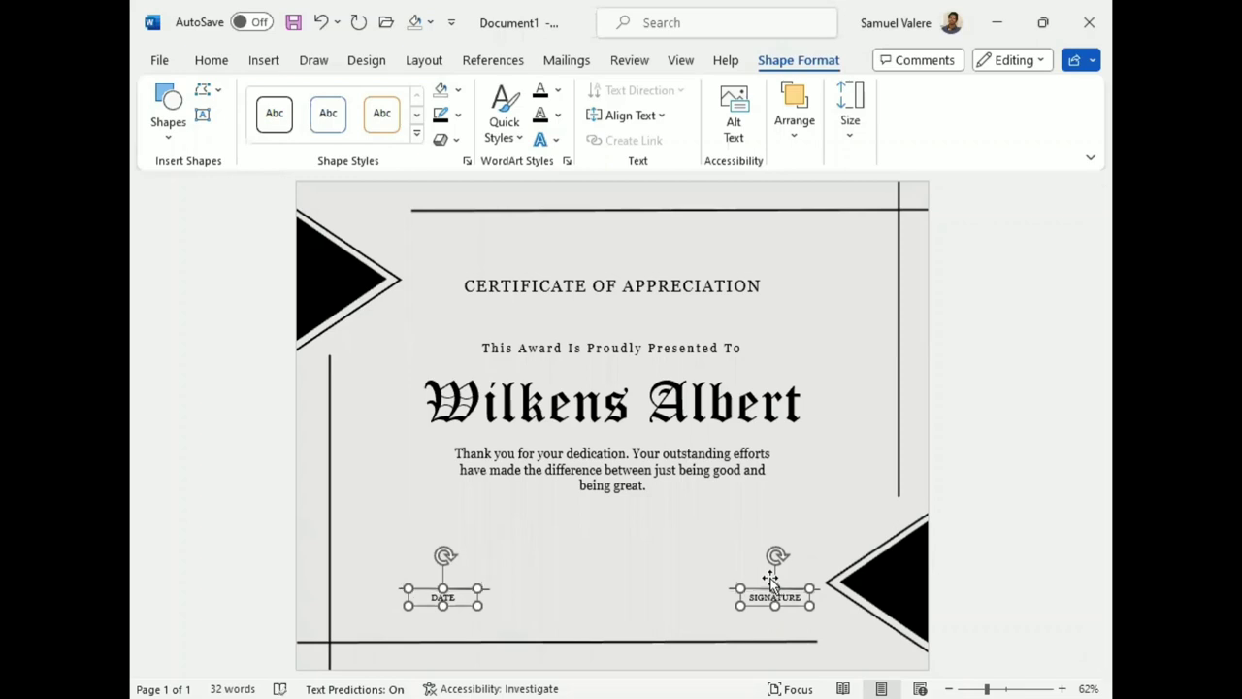
left_click(524, 590)
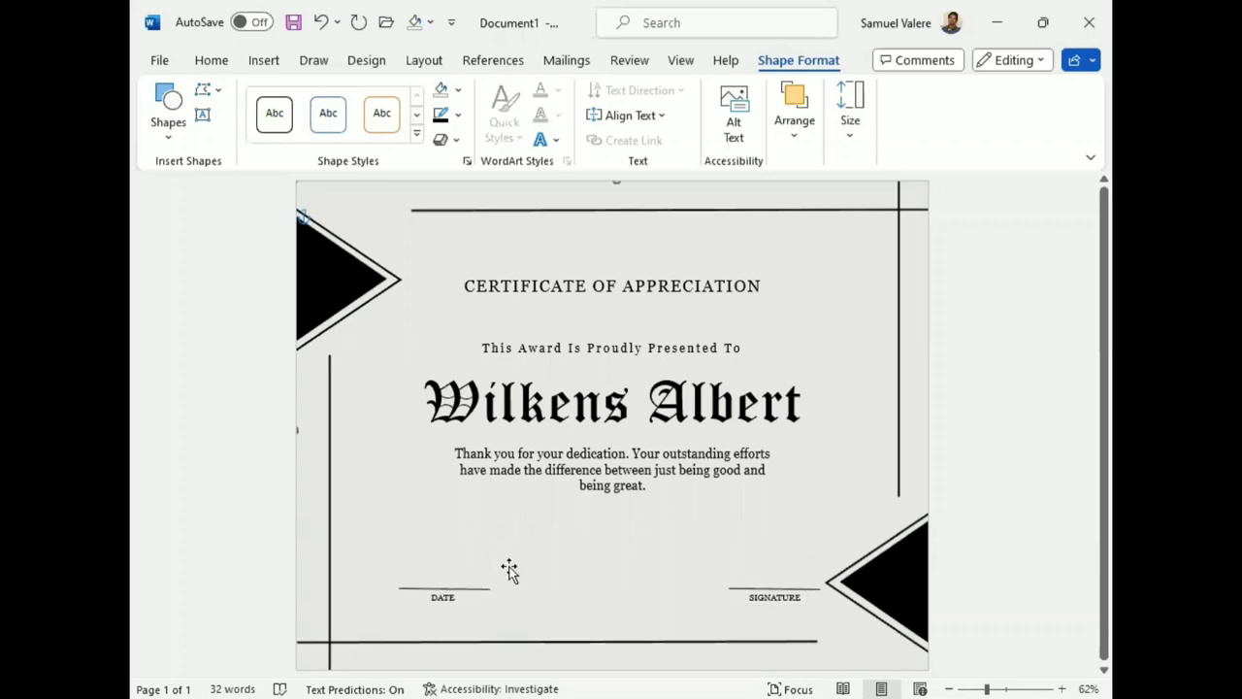
left_click(442, 598)
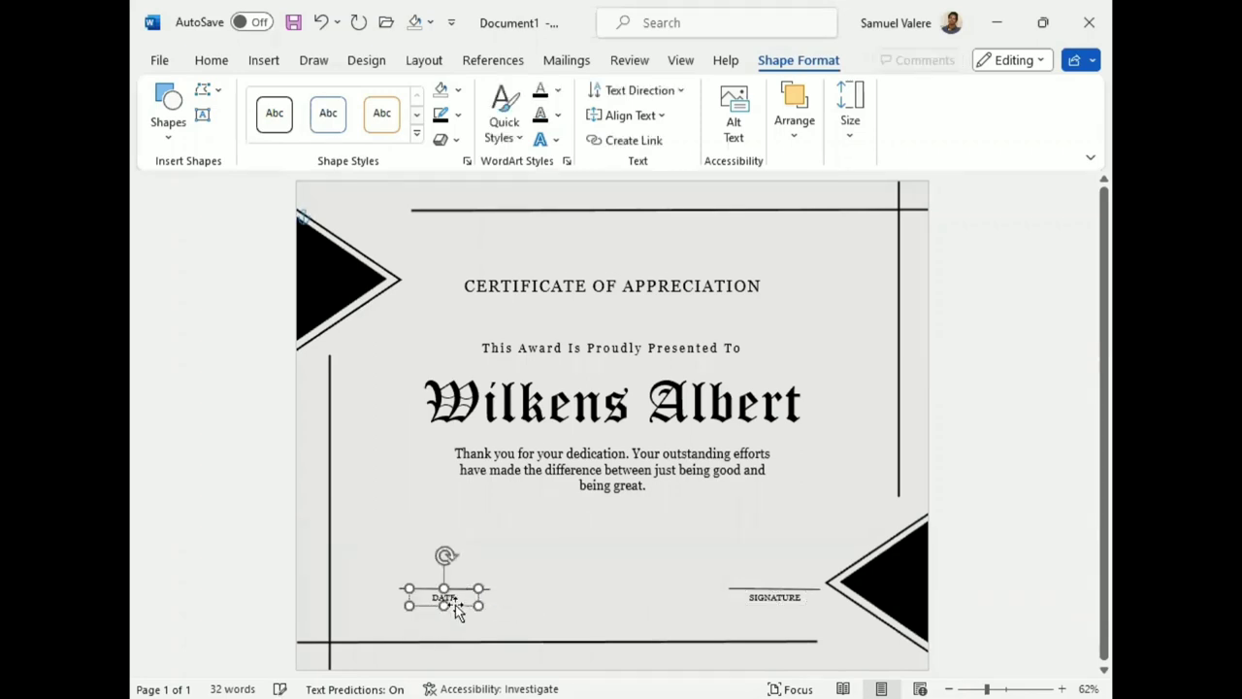